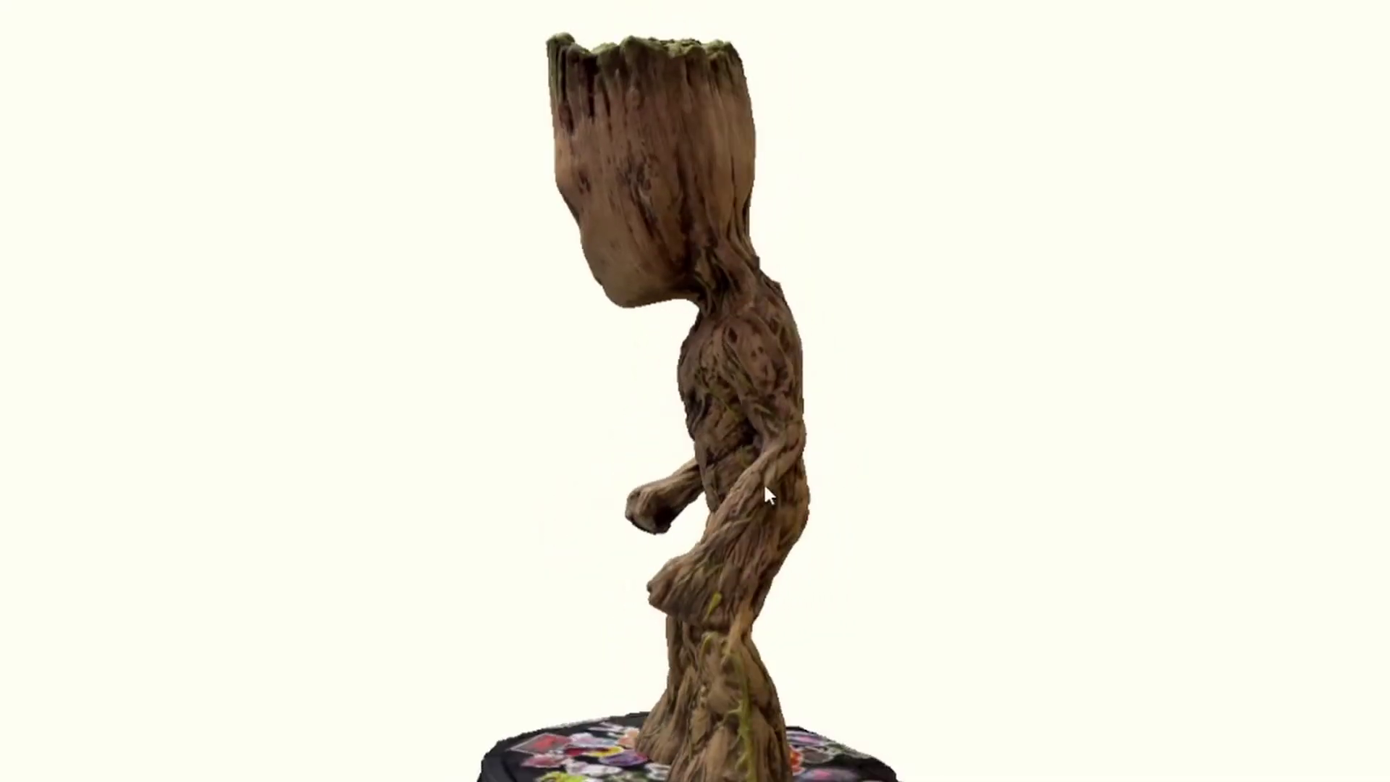
# - Orbit the textured Groot scan to view its back
pyautogui.moveTo(763, 482); pyautogui.dragTo(425, 456)
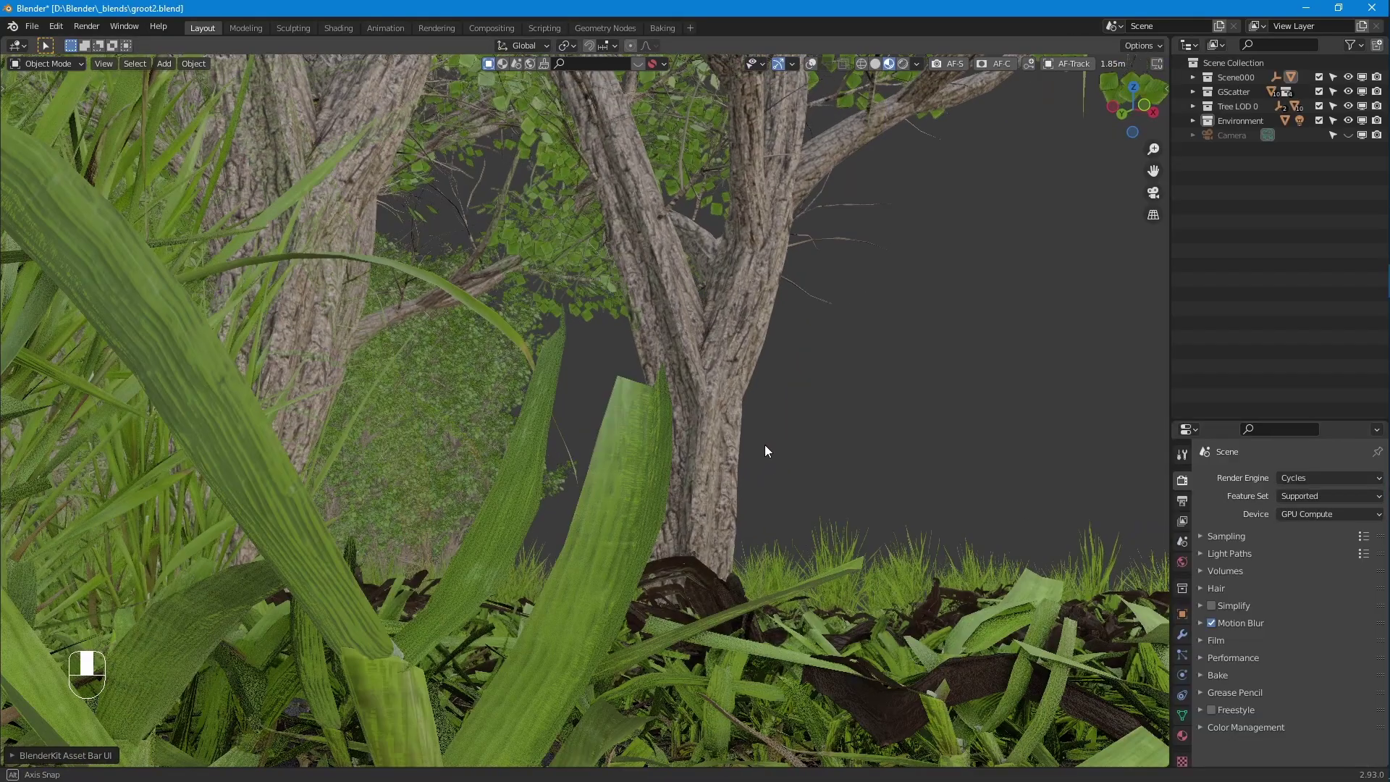
# - View the Groot forest scene through the scene camera with Rendered viewport shading
pyautogui.press('KP_0')
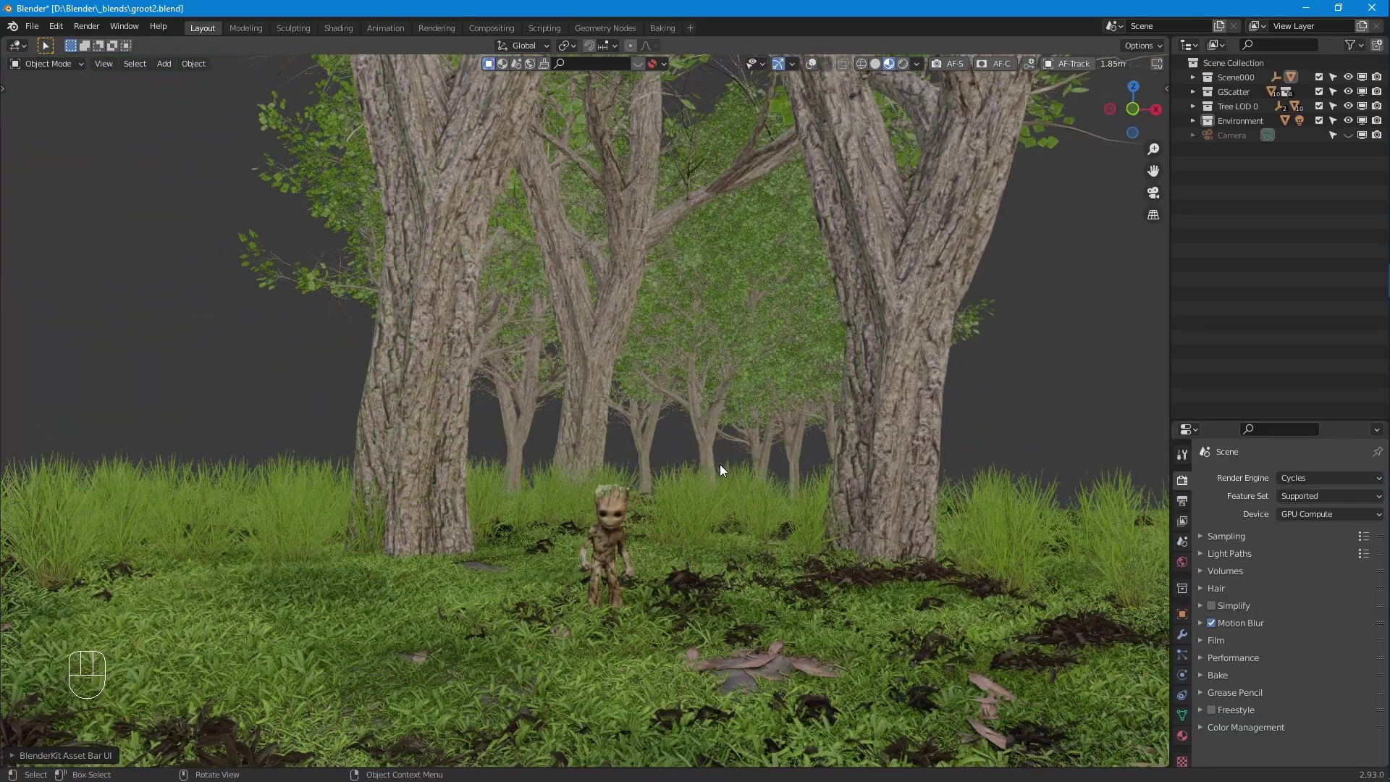
pyautogui.press('z')
pyautogui.click(812, 272)
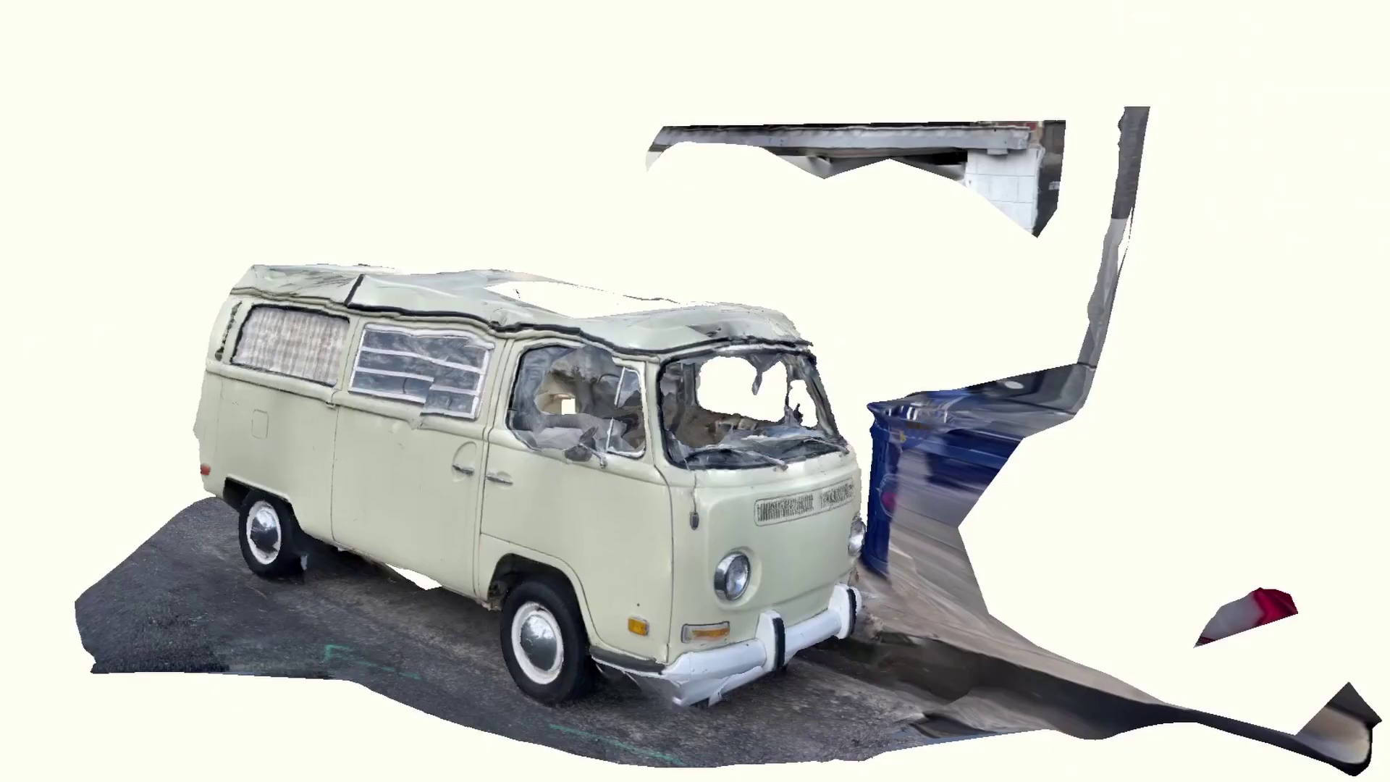
# - Orbit and zoom the van, storefront, candlestick, shelf and Goku statue sample scans
pyautogui.moveTo(804, 427); pyautogui.dragTo(740, 396)
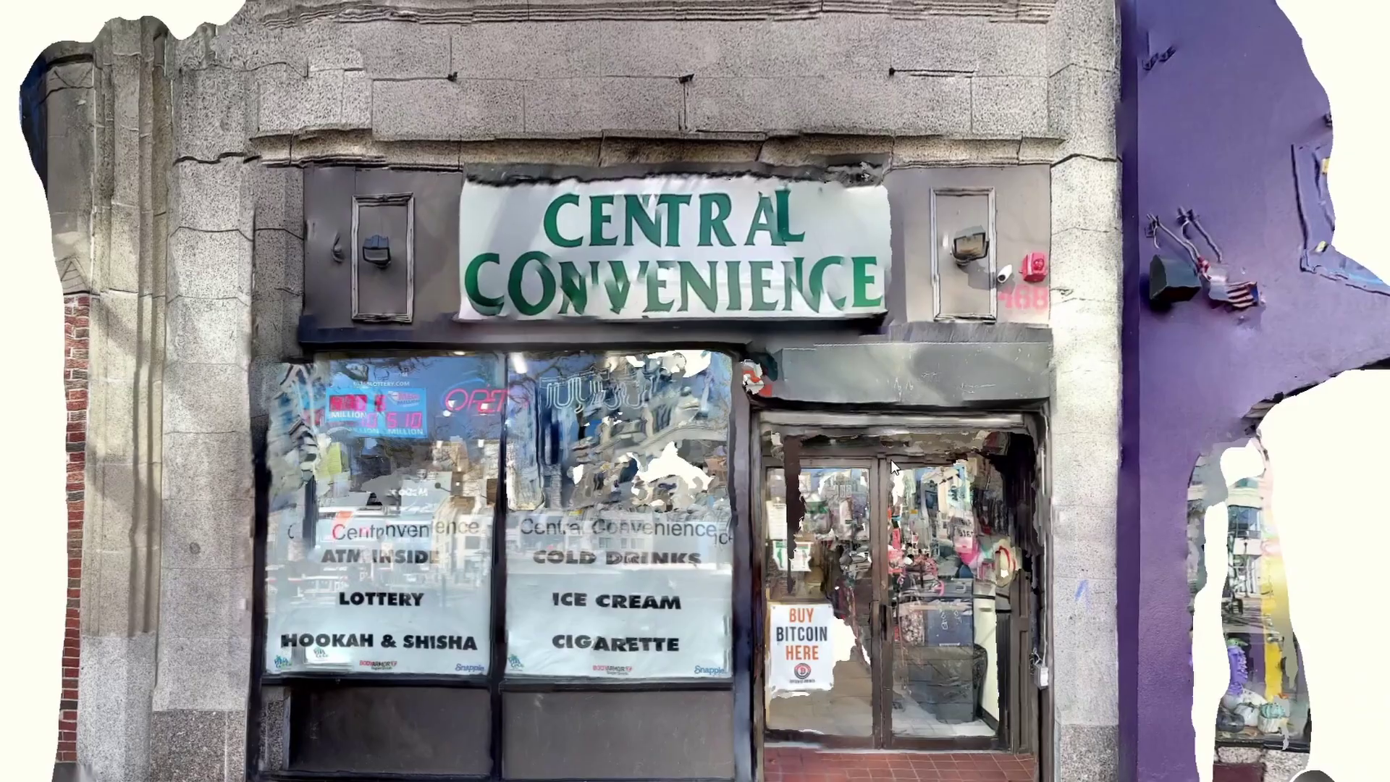
pyautogui.moveTo(890, 459); pyautogui.dragTo(916, 441)
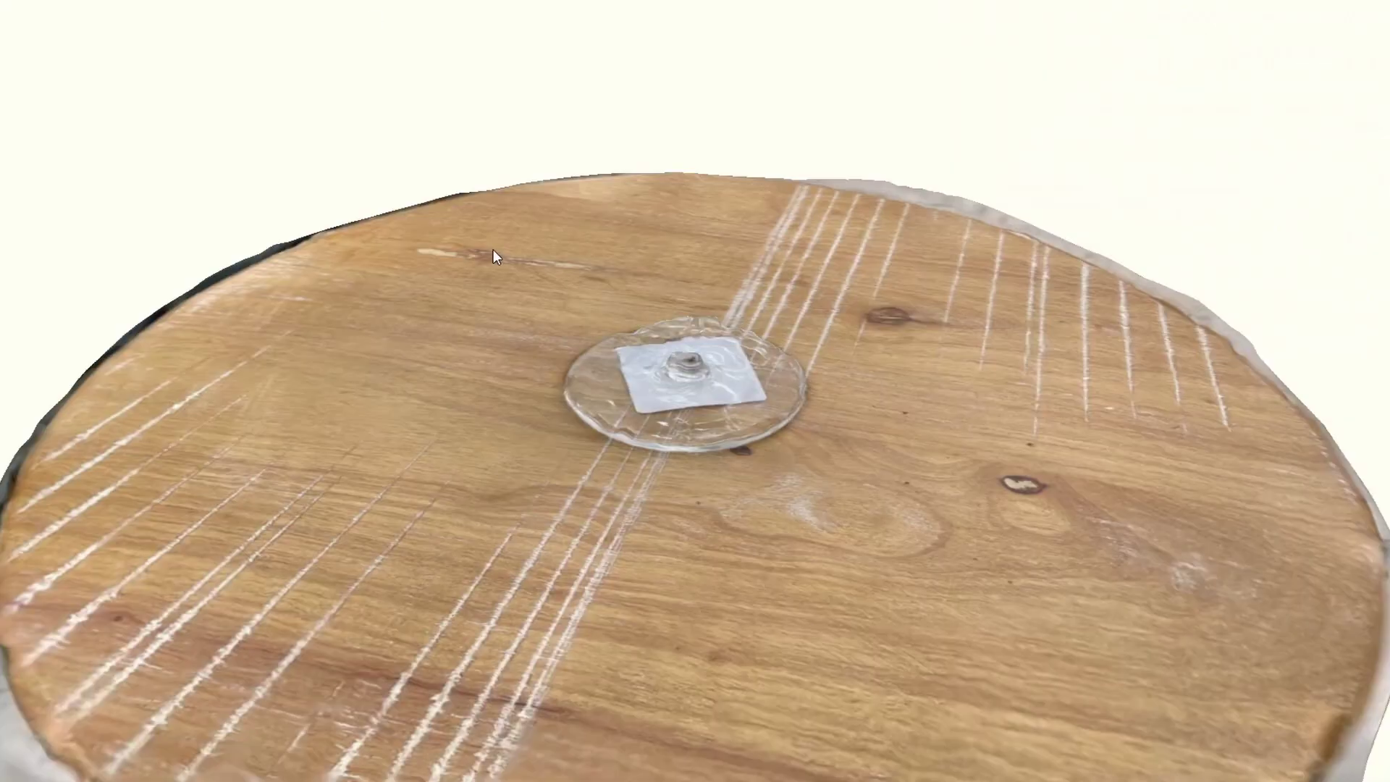
pyautogui.moveTo(492, 249); pyautogui.dragTo(909, 352)
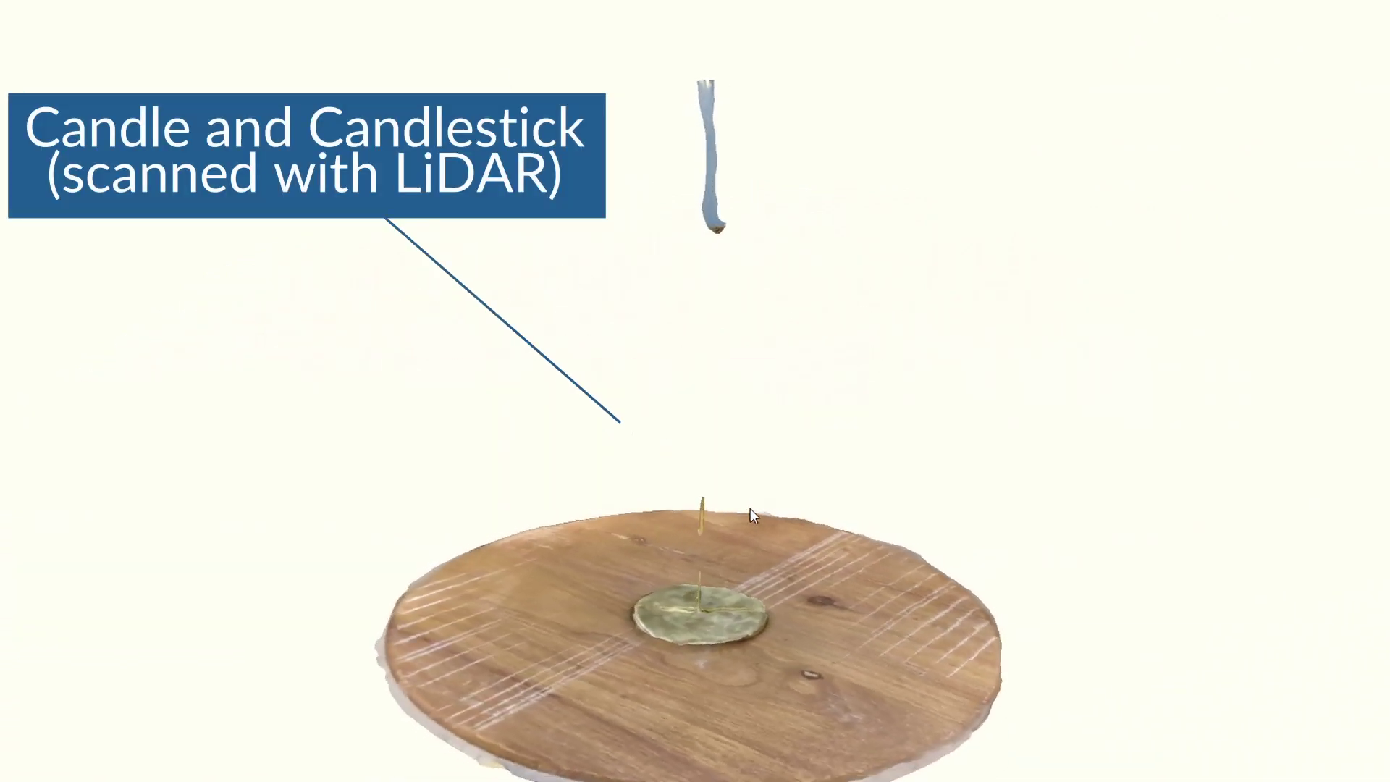
pyautogui.moveTo(750, 509); pyautogui.dragTo(869, 497)
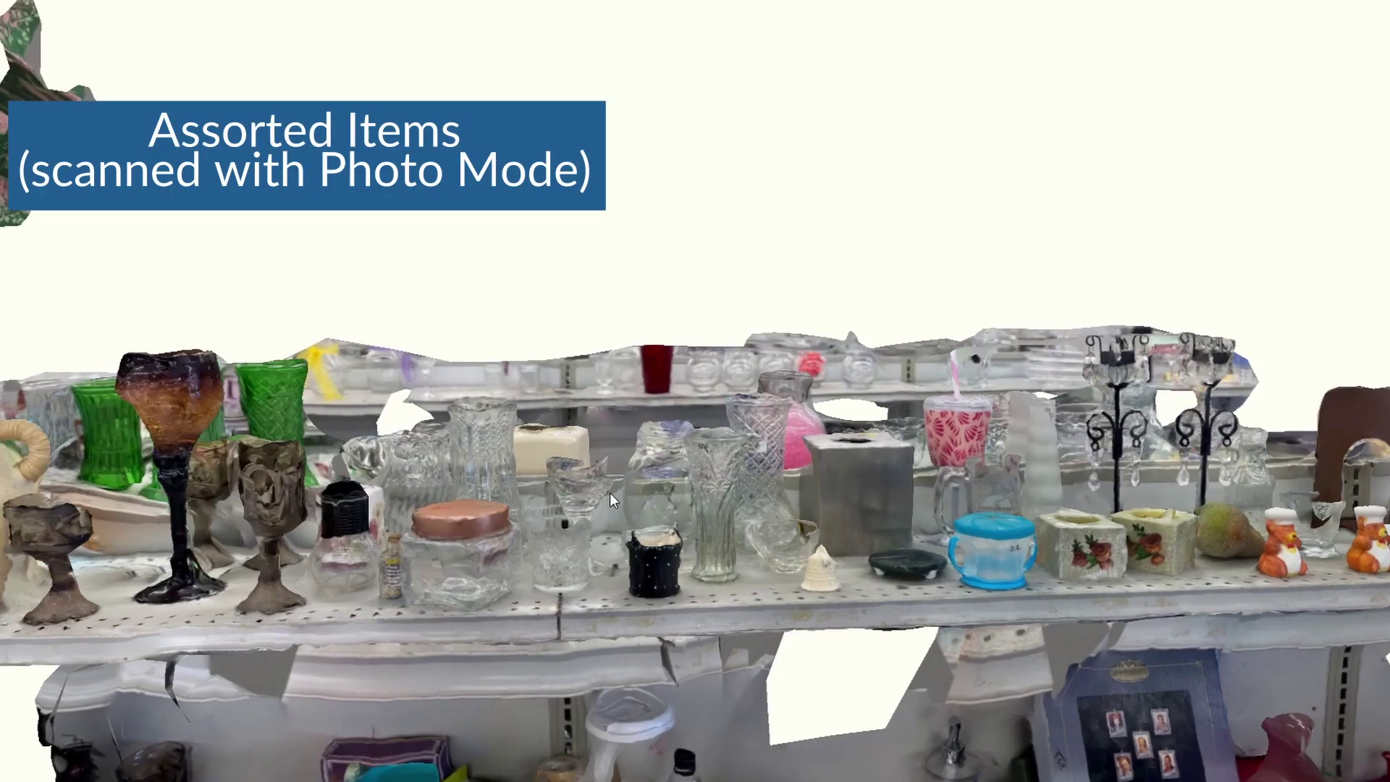
pyautogui.scroll(3, 628, 492)
pyautogui.moveTo(613, 503); pyautogui.dragTo(528, 489)
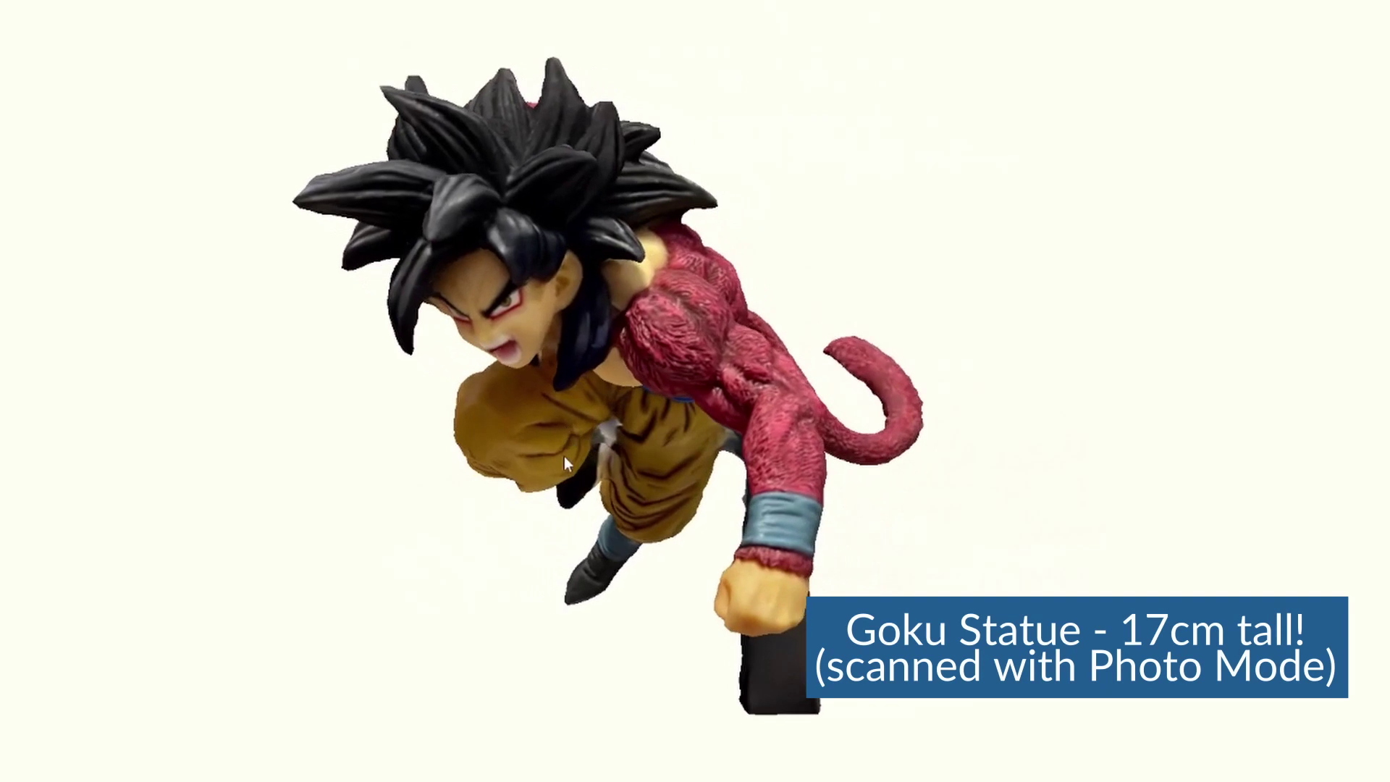
pyautogui.scroll(2, 563, 455)
pyautogui.moveTo(629, 433); pyautogui.dragTo(752, 492)
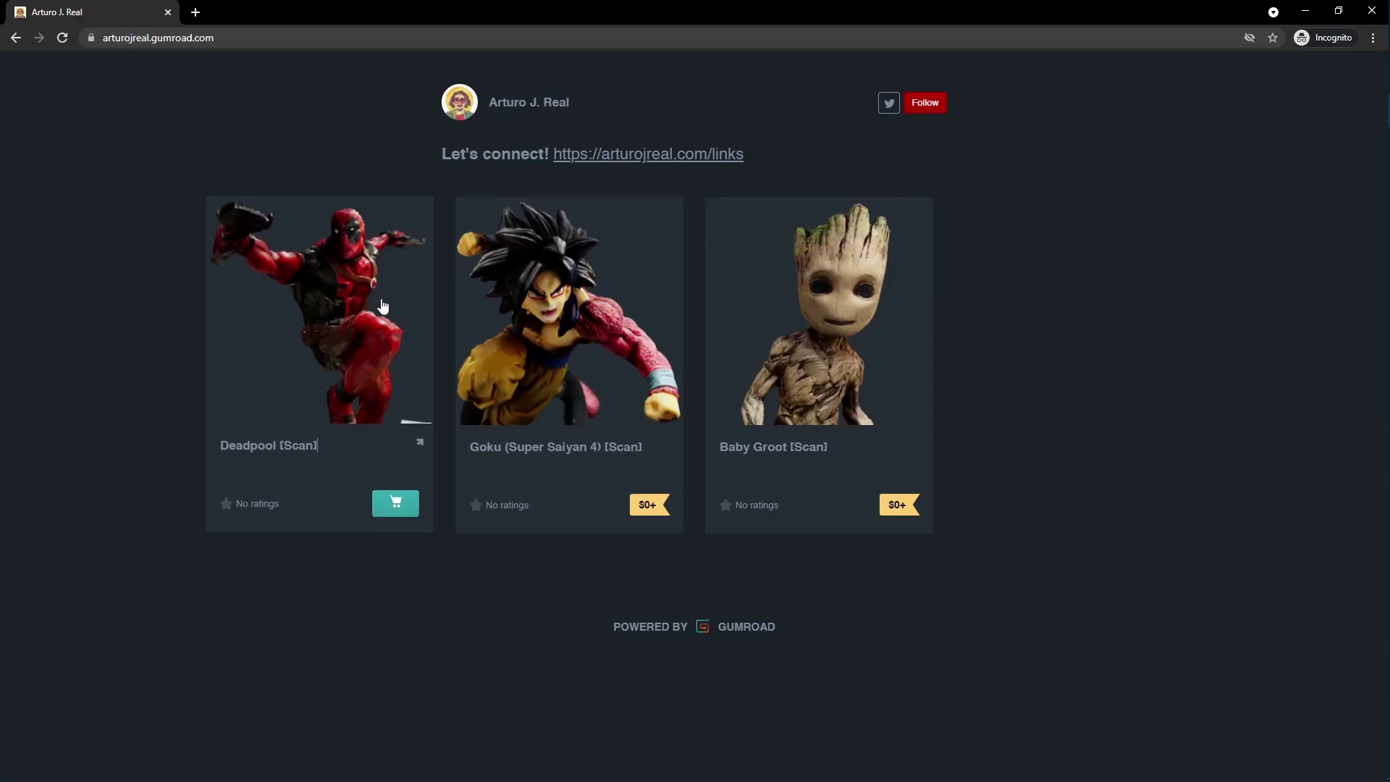
# - Browse the Baby Groot and Goku product preview images, then close the Goku preview
pyautogui.click(758, 308)
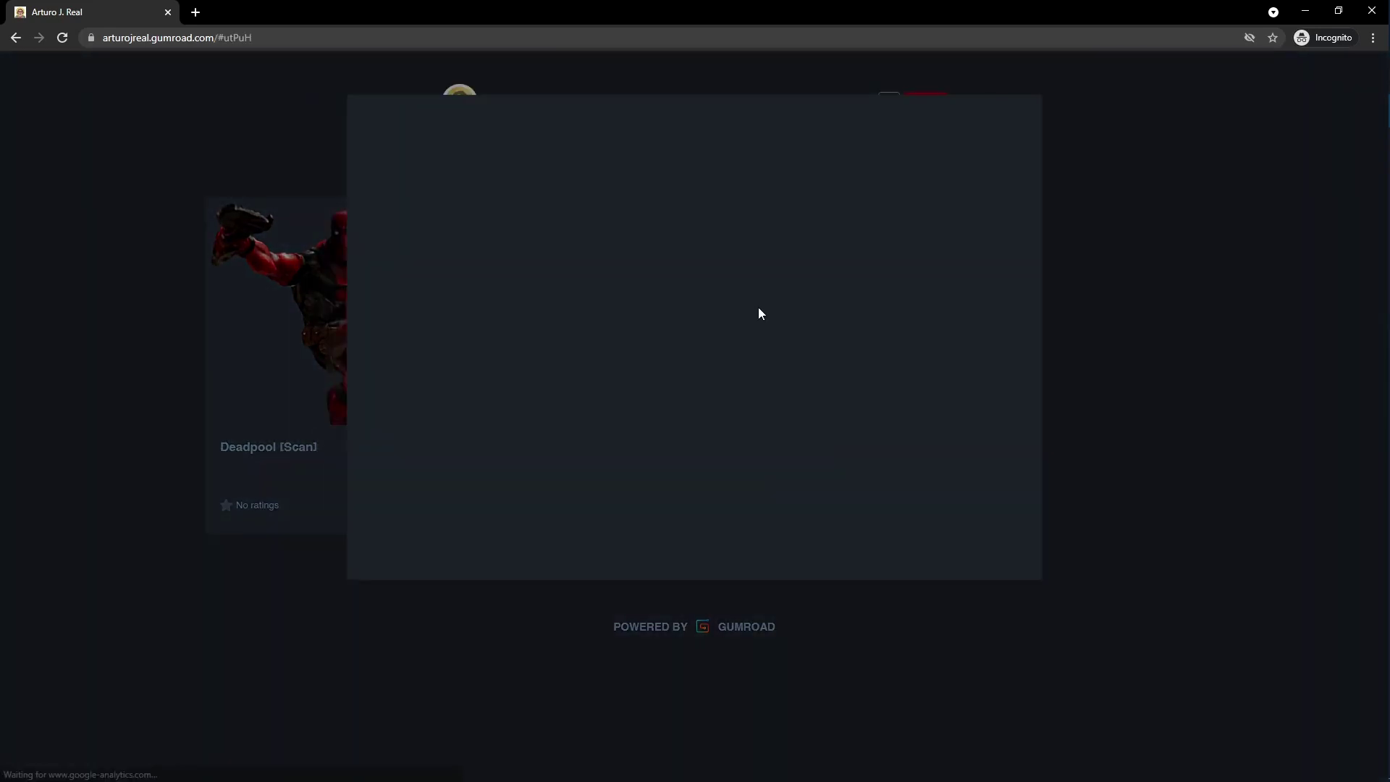
pyautogui.click(1030, 444)
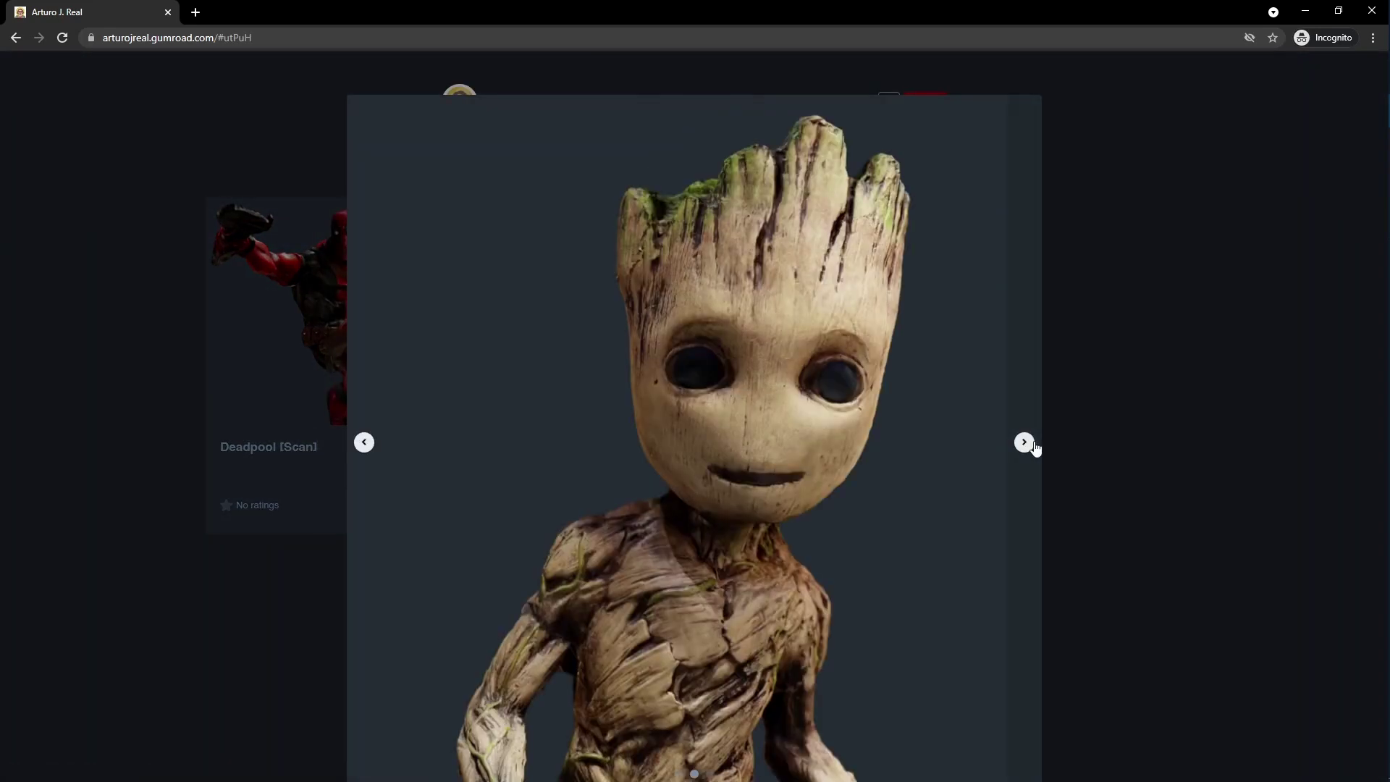
pyautogui.click(1031, 445)
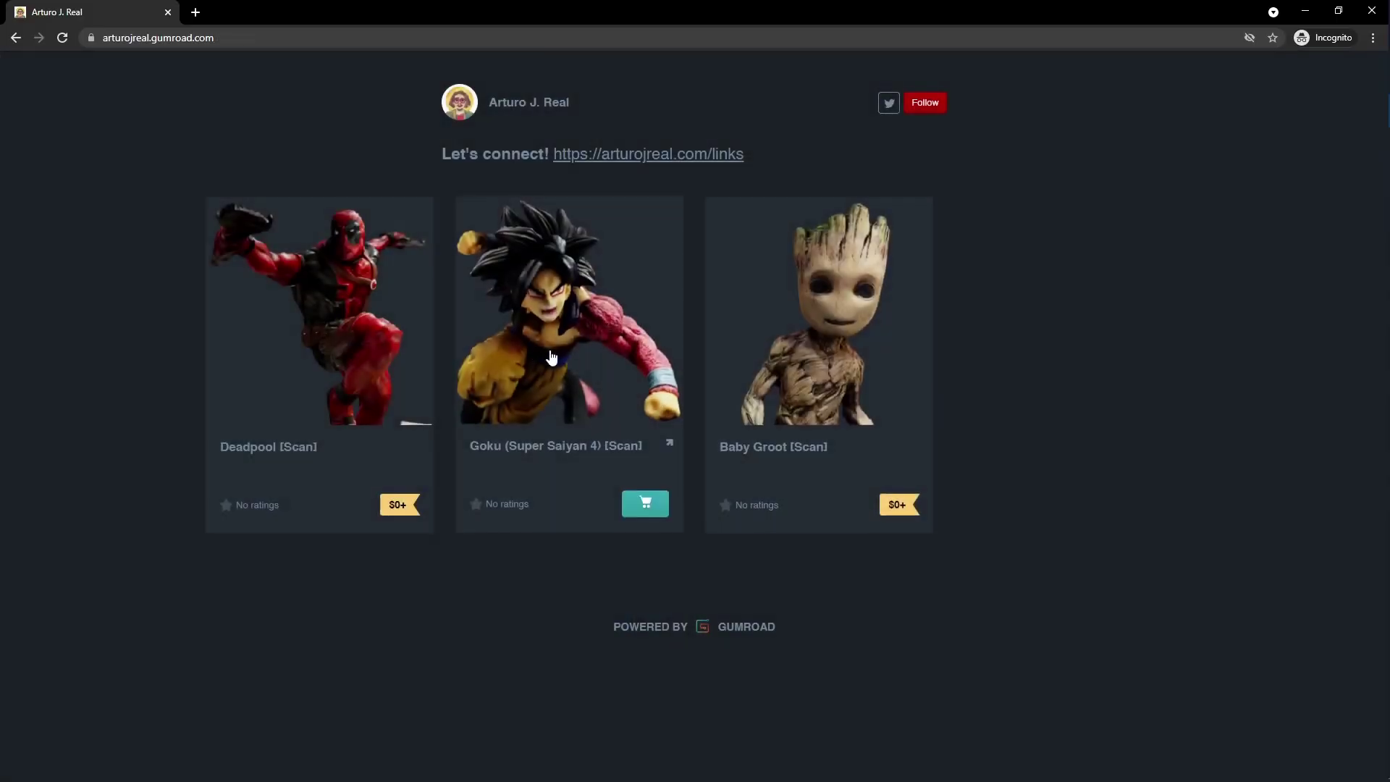
pyautogui.click(544, 356)
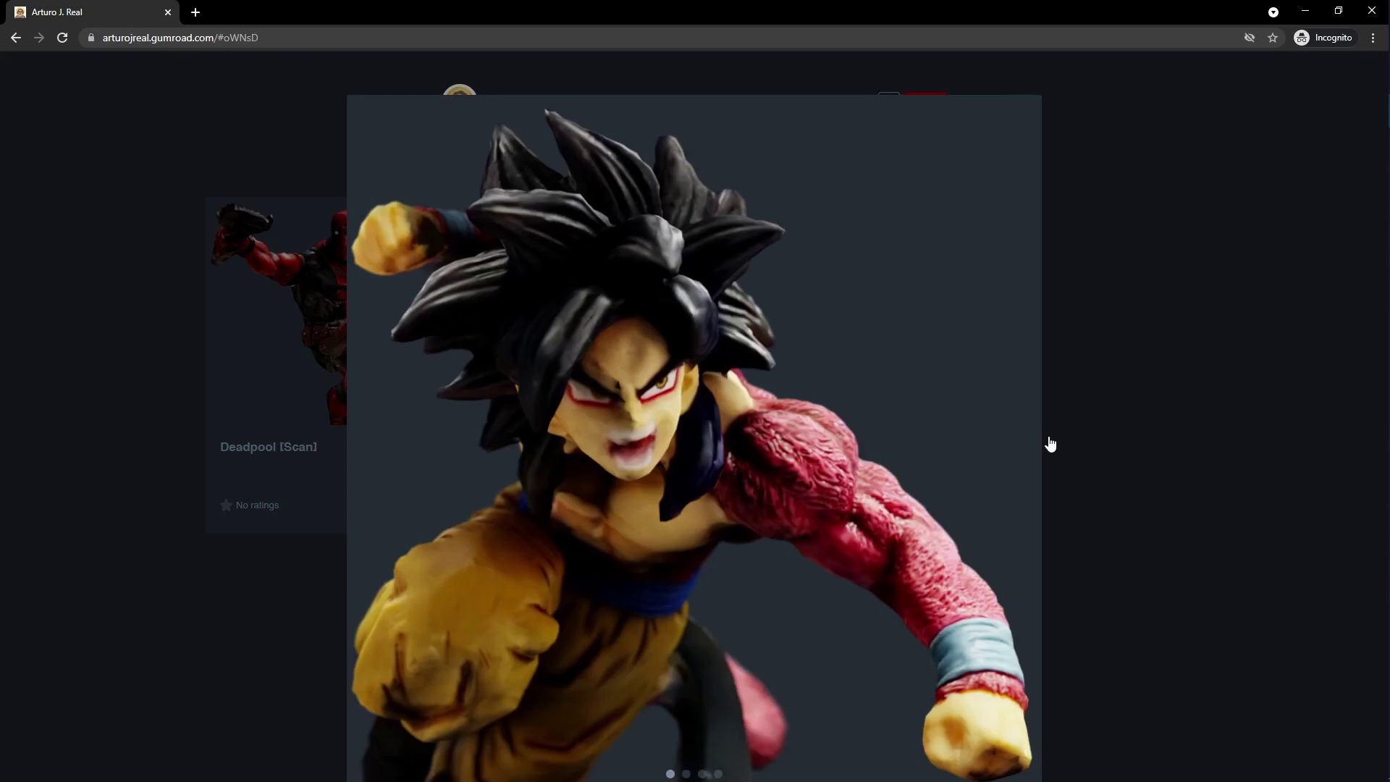
pyautogui.click(1025, 442)
pyautogui.click(1024, 442)
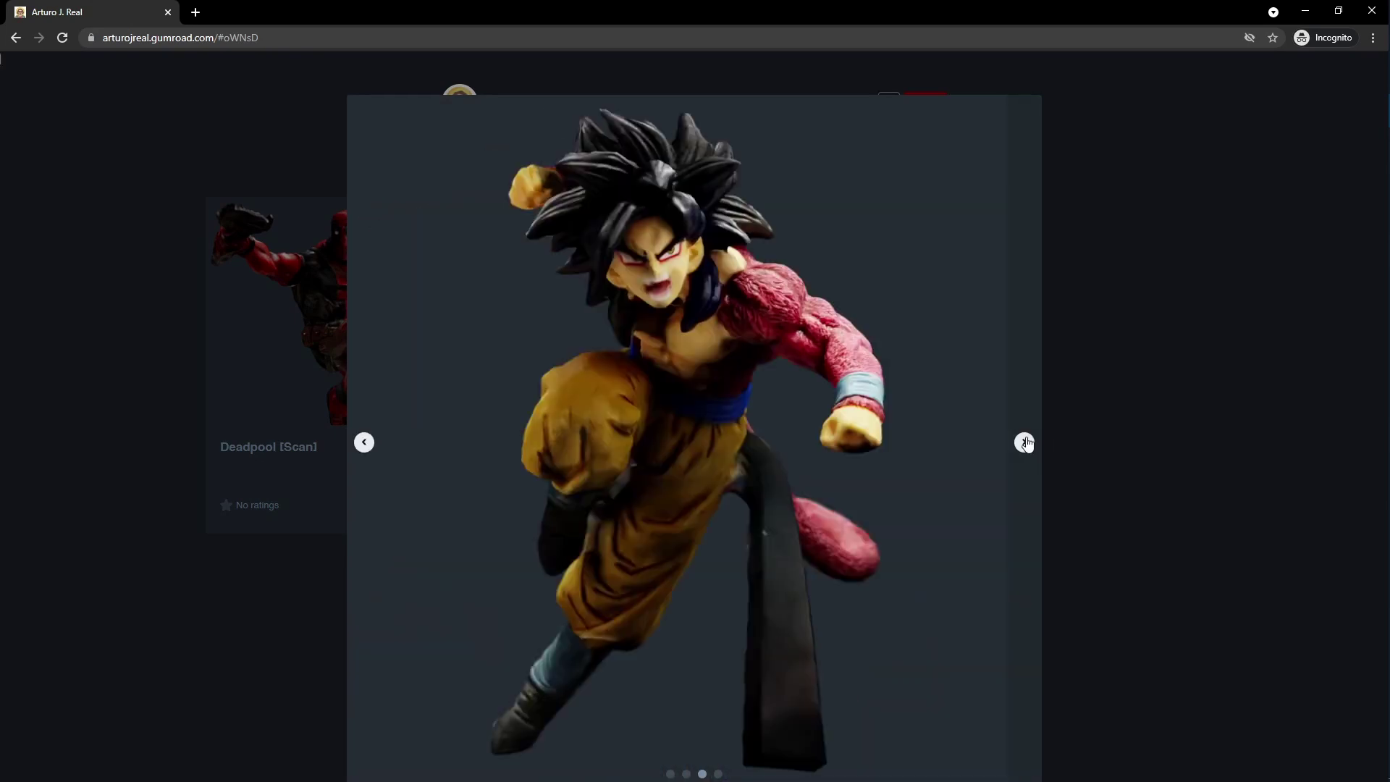
pyautogui.click(1186, 449)
# - Step through the Deadpool scan product's preview images to the close-up
pyautogui.click(422, 438)
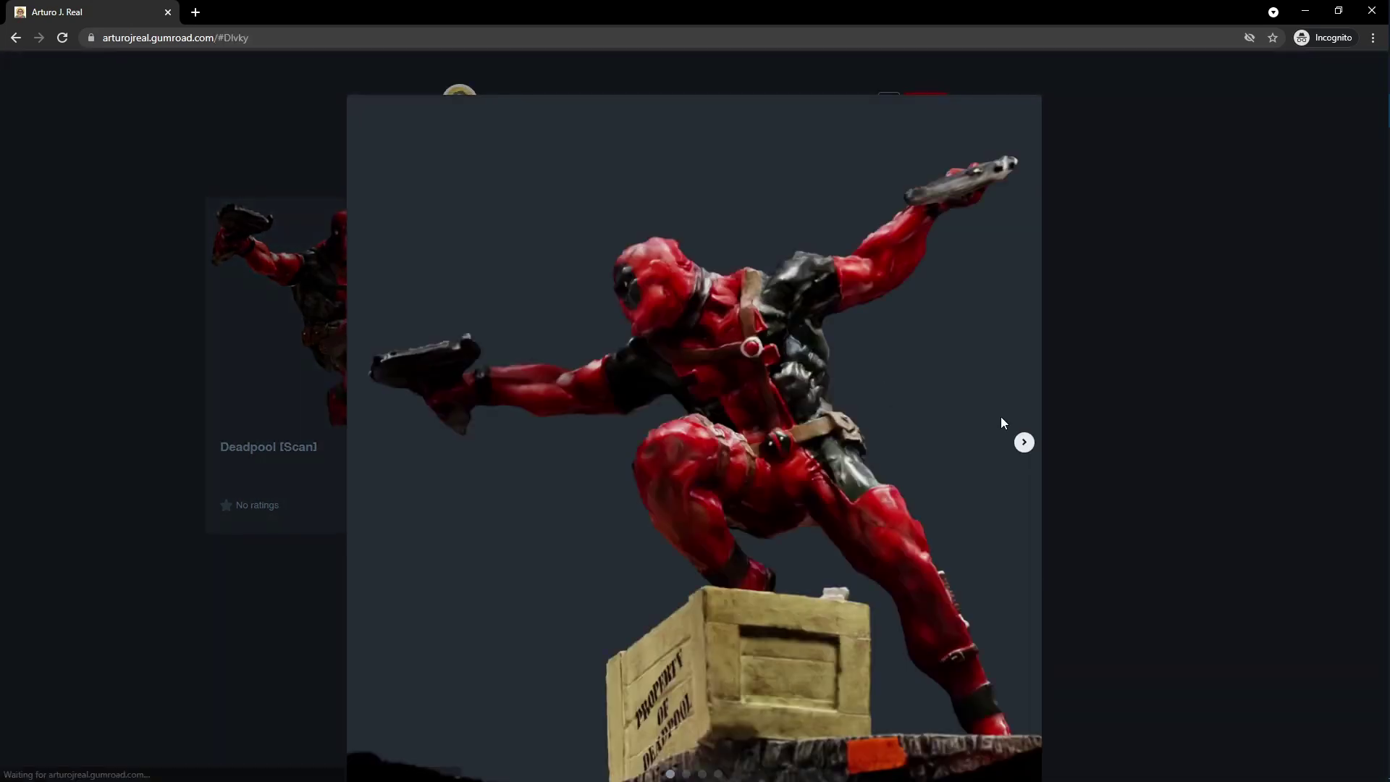
pyautogui.click(1025, 442)
pyautogui.click(1024, 442)
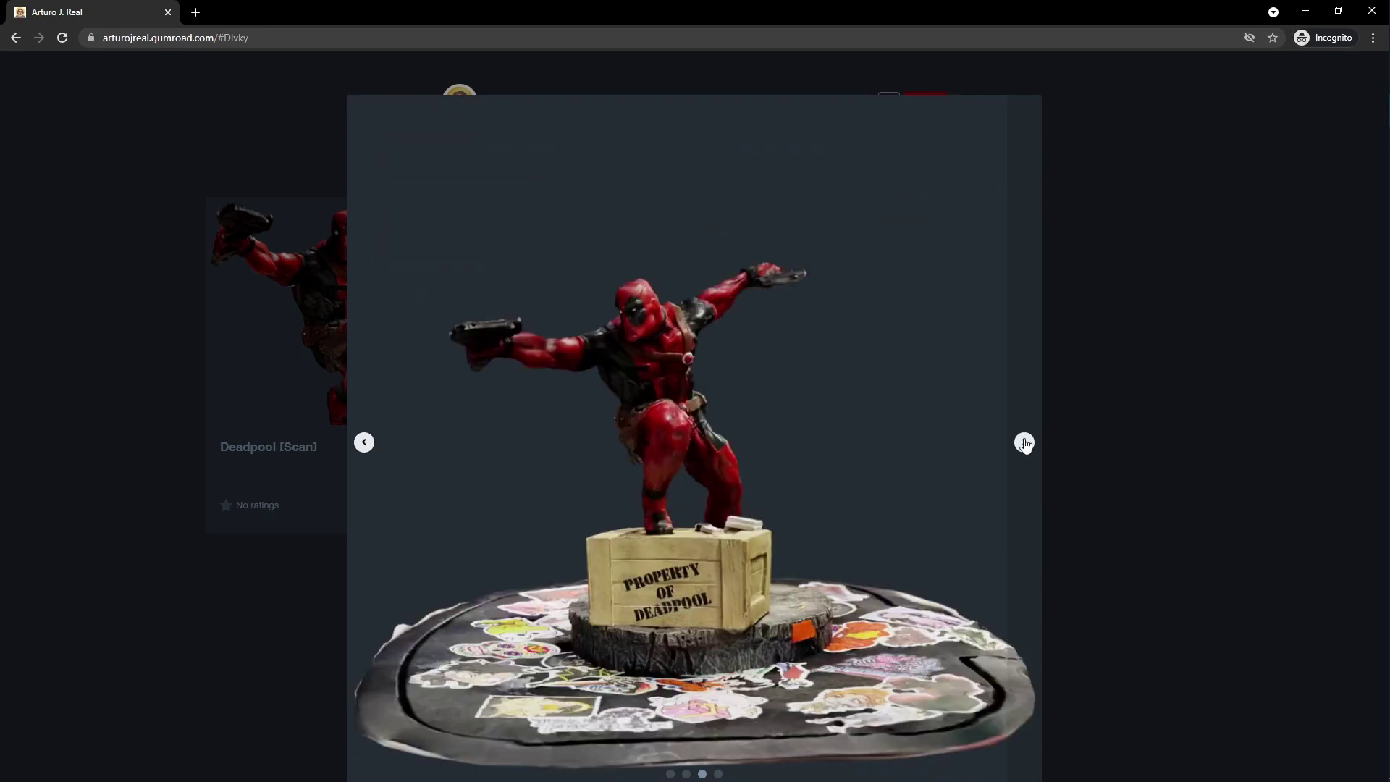
pyautogui.click(1025, 442)
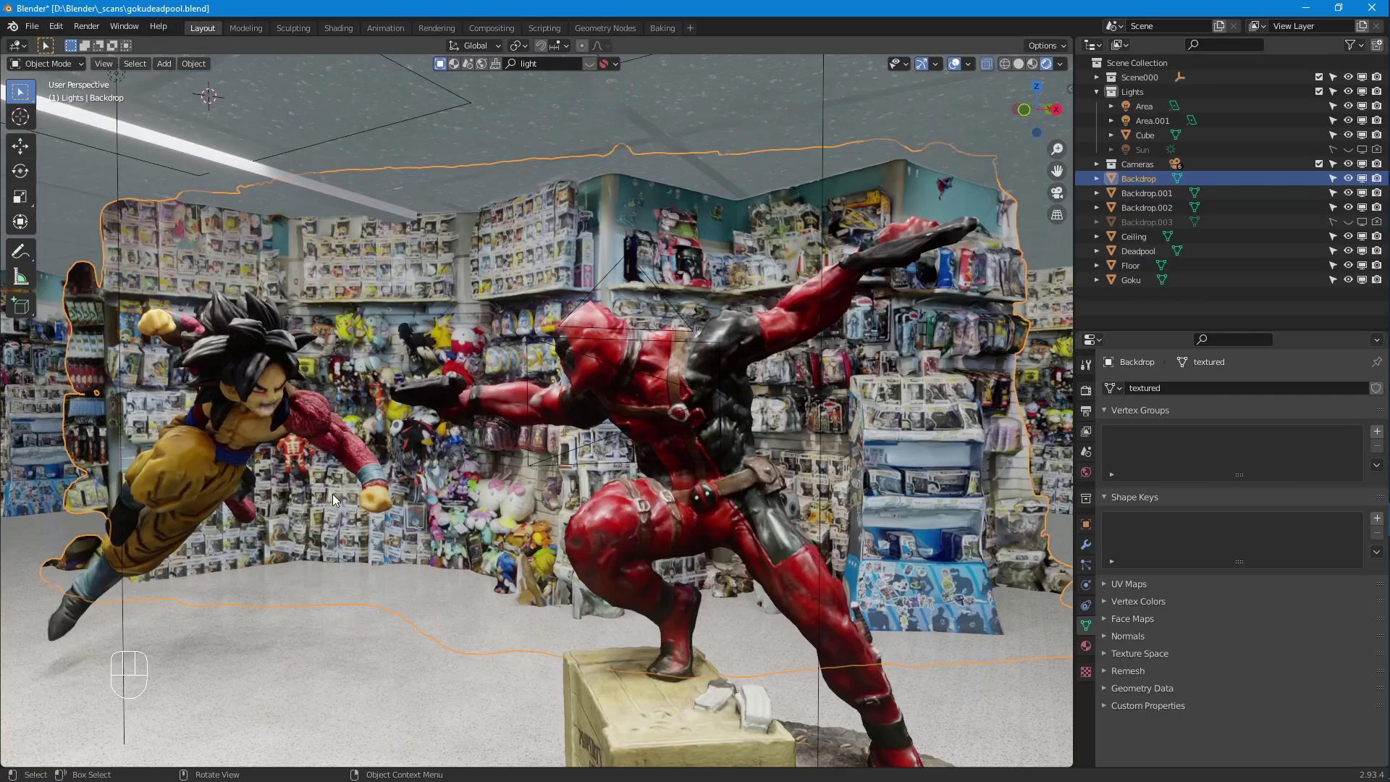
# - Orbit the Goku and Deadpool scene, then look through the Camera.002 view
pyautogui.moveTo(333, 494); pyautogui.dragTo(728, 440, button='middle')
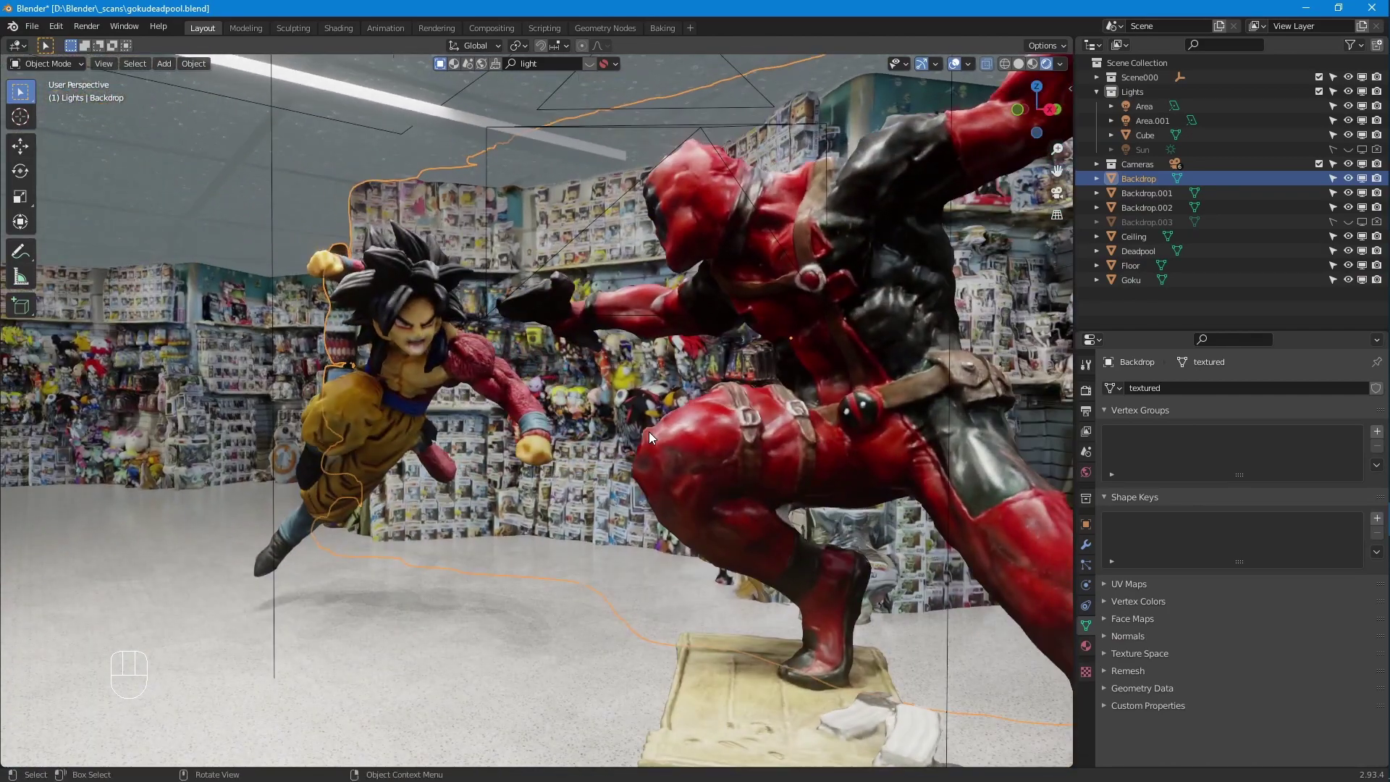
pyautogui.press('KP_0')
pyautogui.scroll(2, 622, 436)
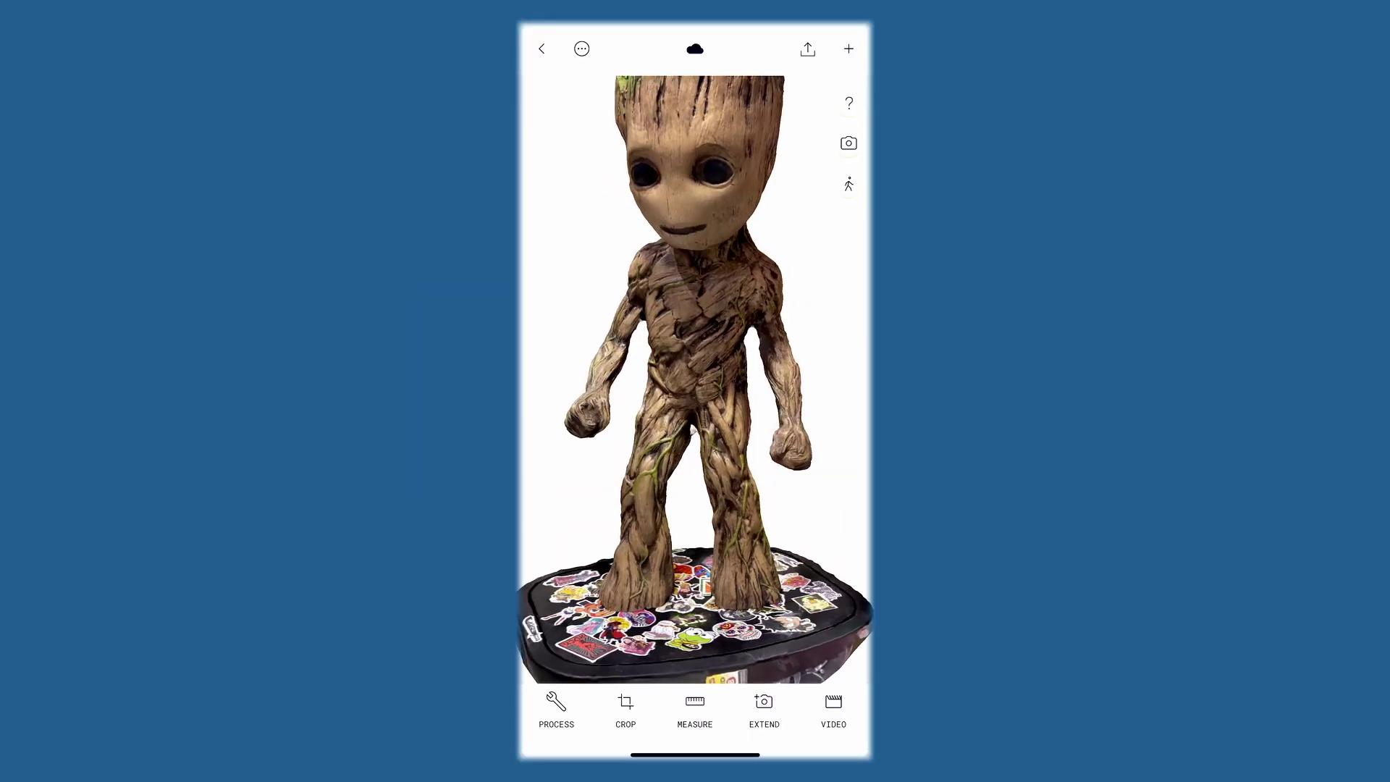
# - Crop the sticker-covered base off the Groot scan and export it as GLTF
pyautogui.click(625, 706)
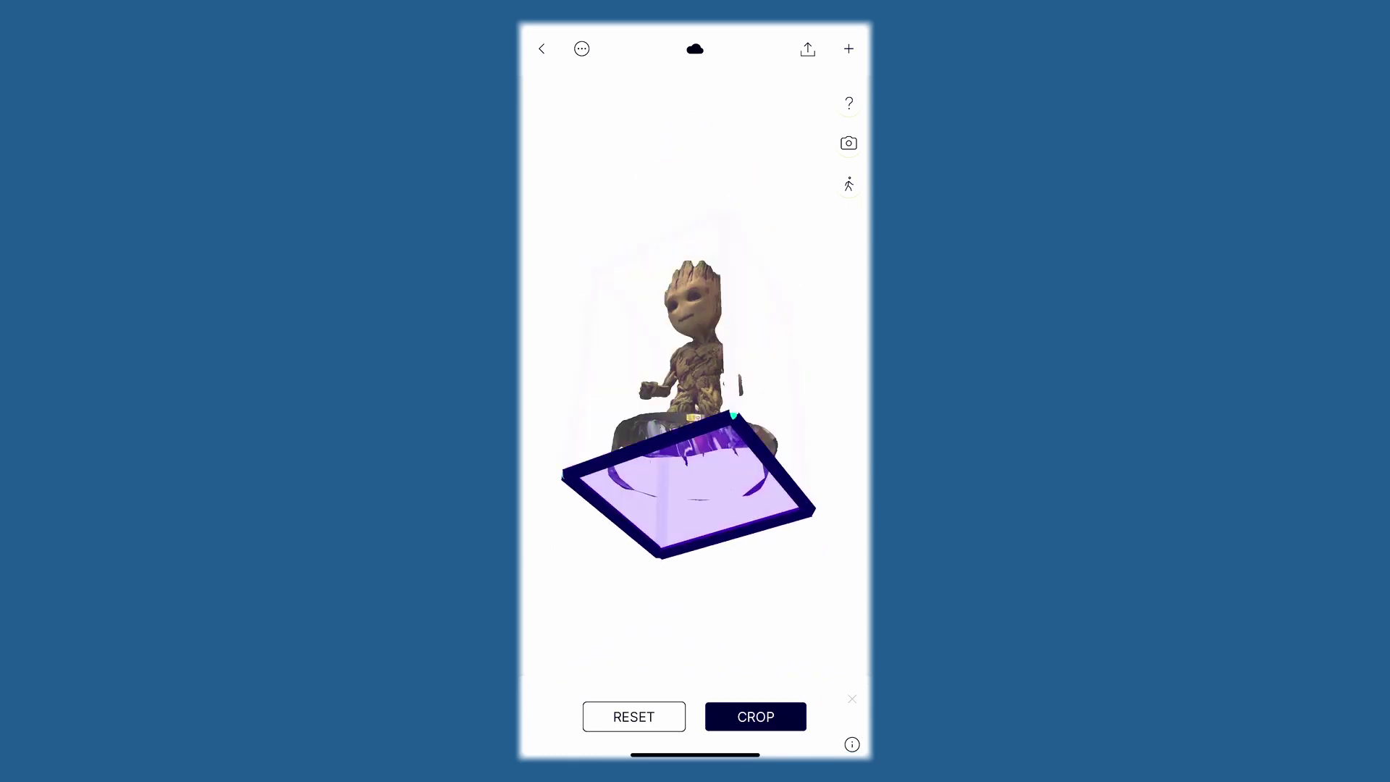
pyautogui.click(755, 716)
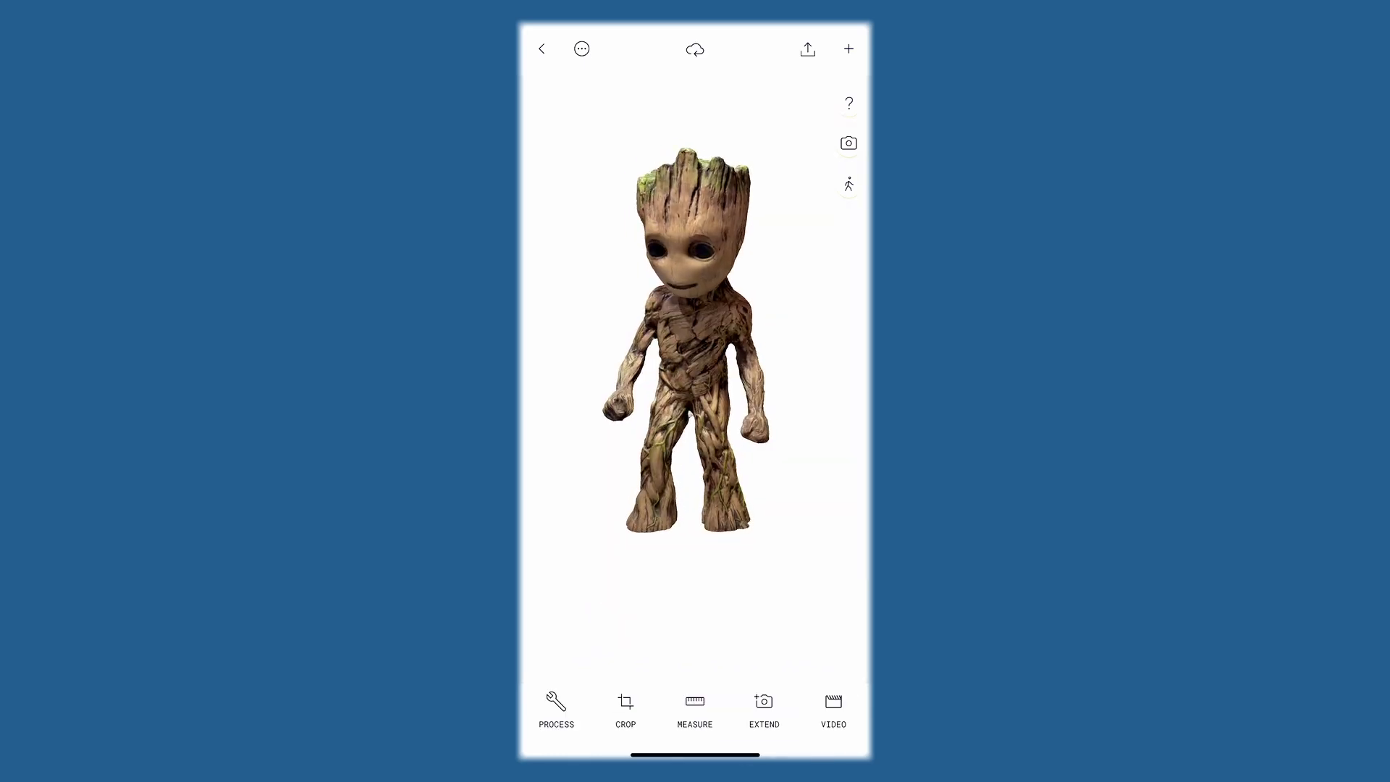
pyautogui.click(808, 50)
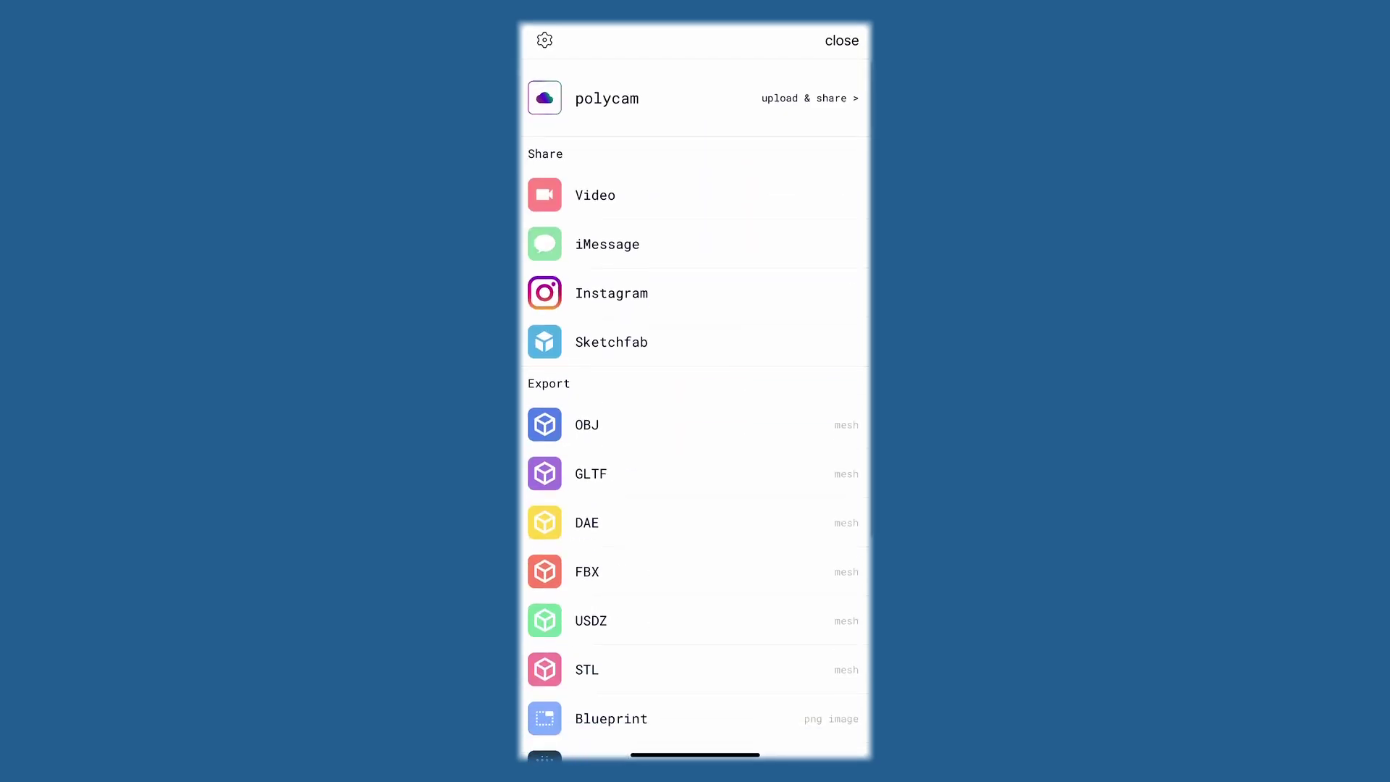
pyautogui.scroll(-5, 694, 406)
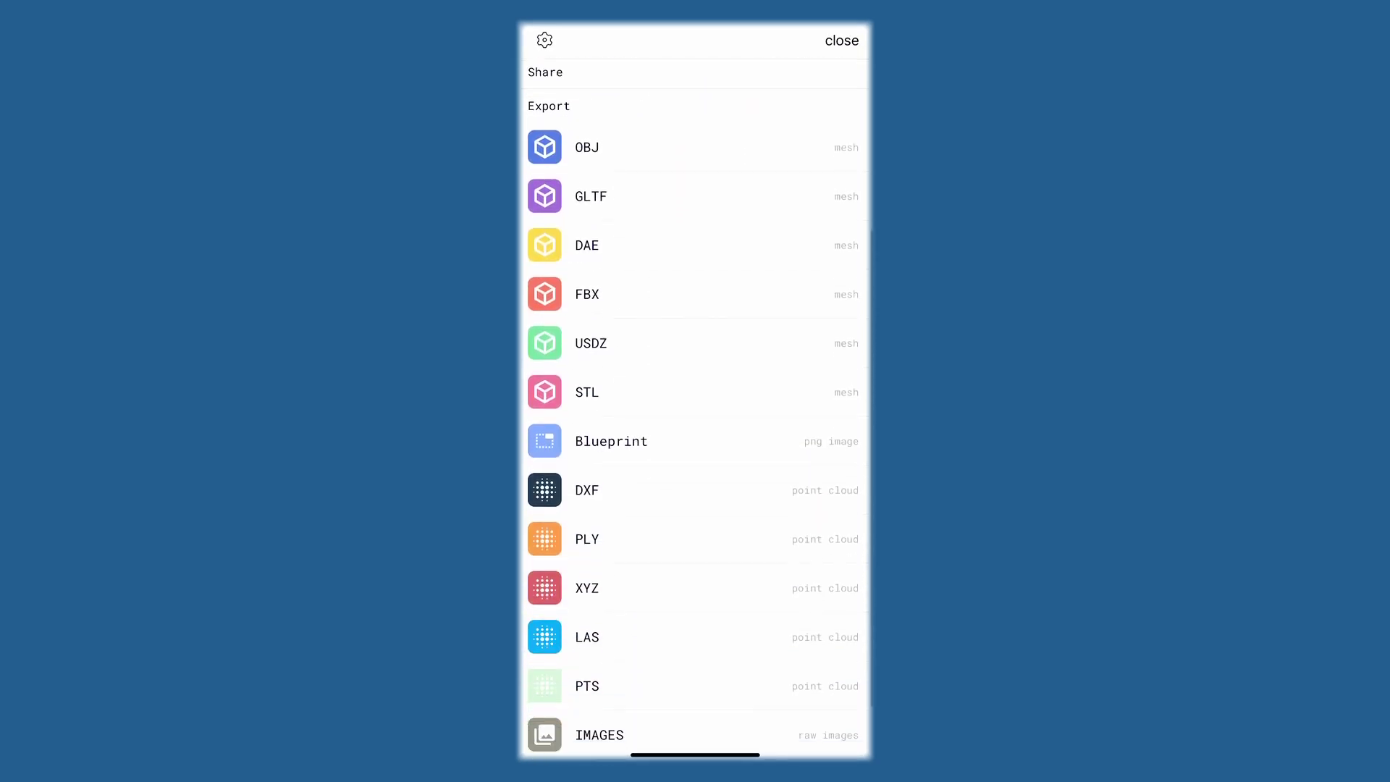
pyautogui.click(591, 172)
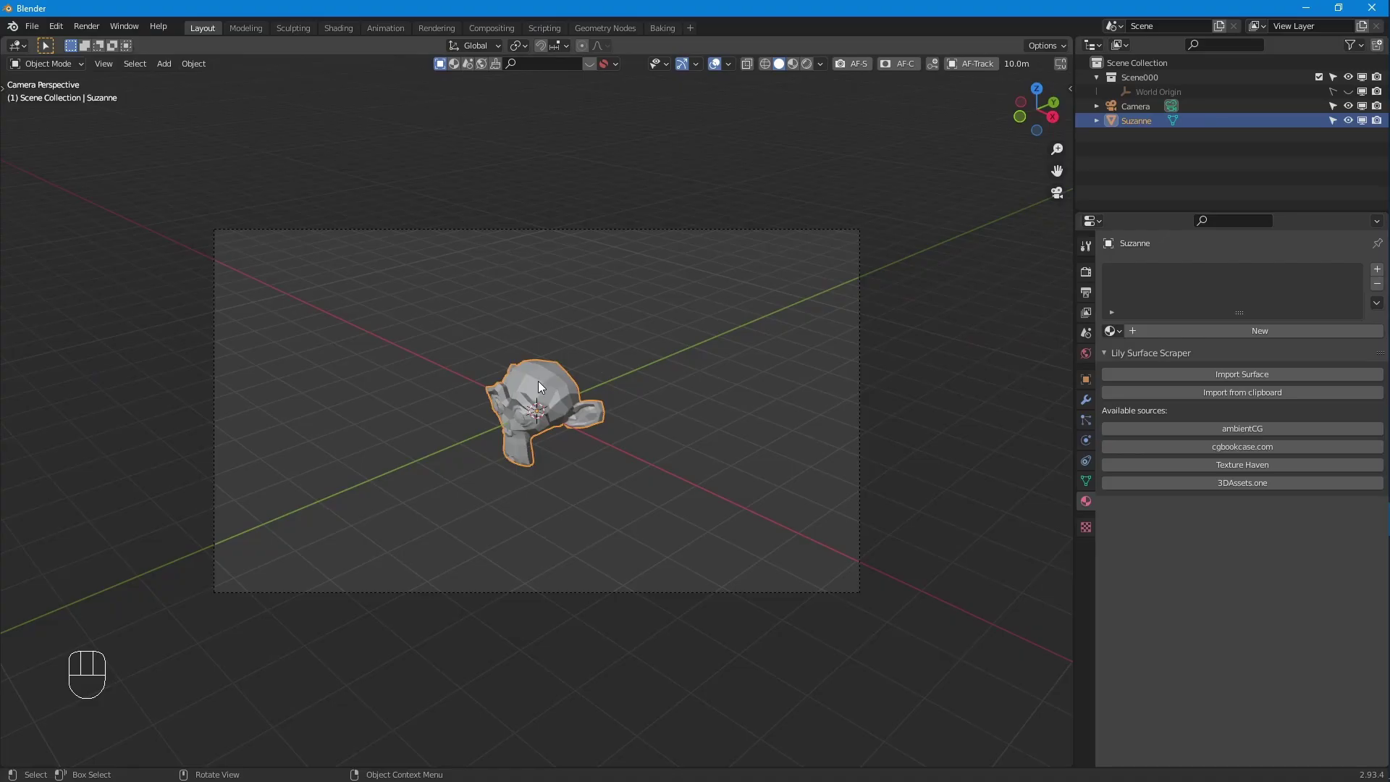
# - Delete the default Suzanne and pick the groot .glb in the glTF 2.0 import browser
pyautogui.press('x')
pyautogui.click(537, 381)
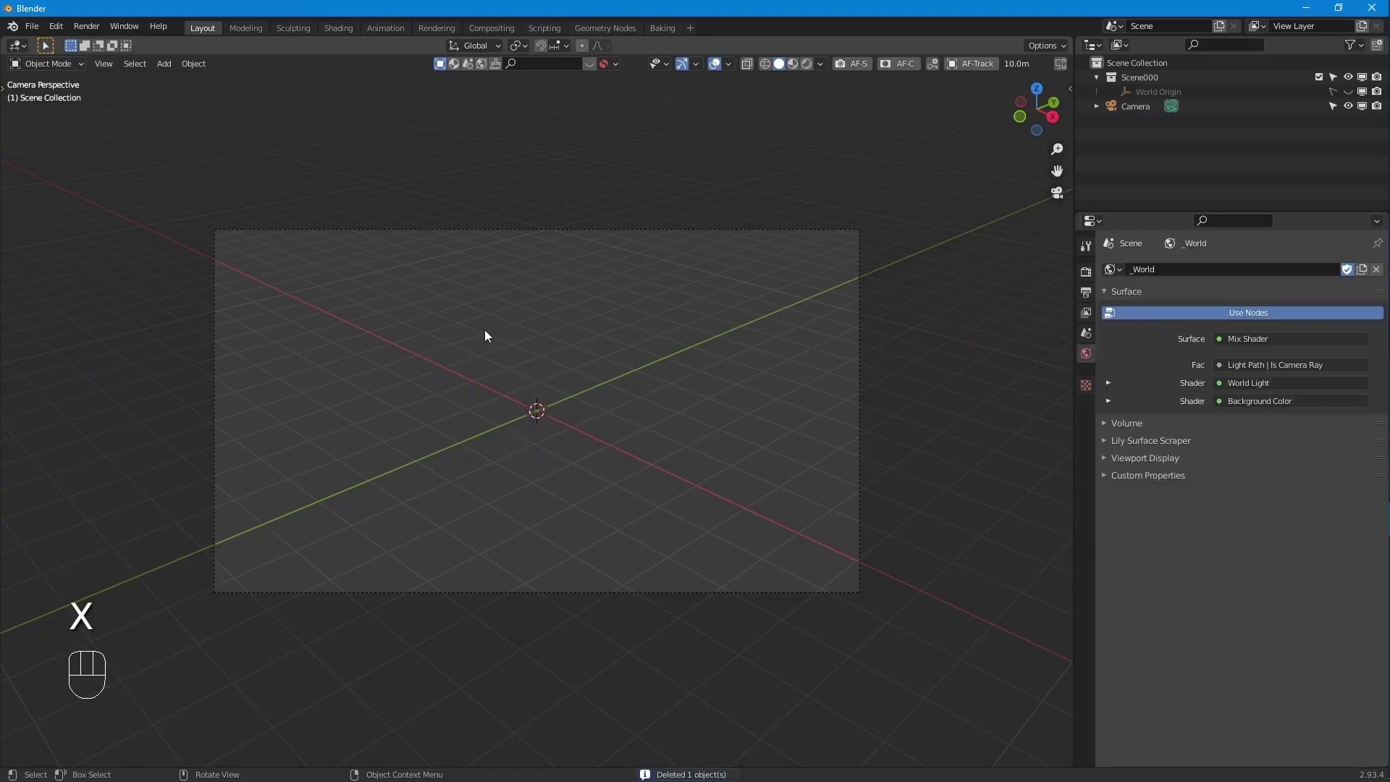
pyautogui.click(34, 27)
pyautogui.moveTo(118, 223)
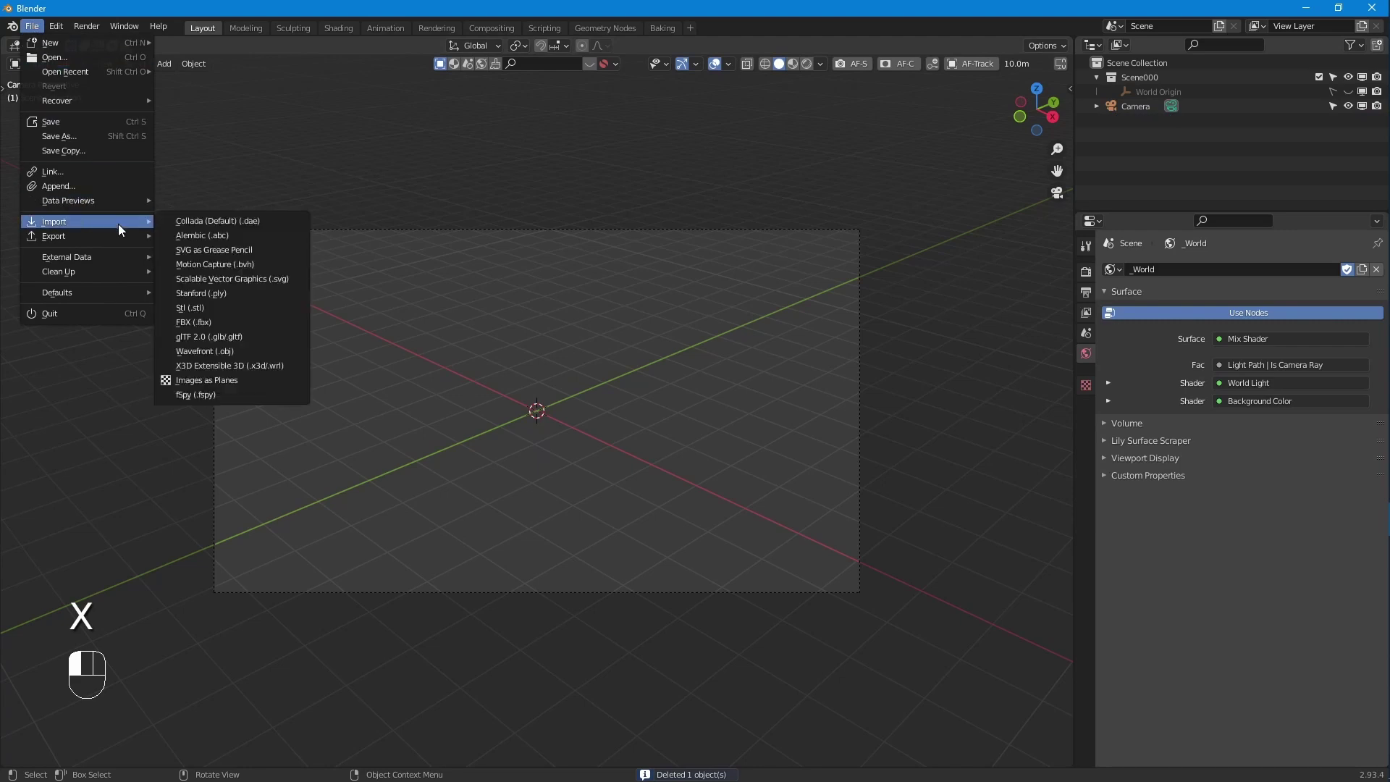
pyautogui.click(210, 336)
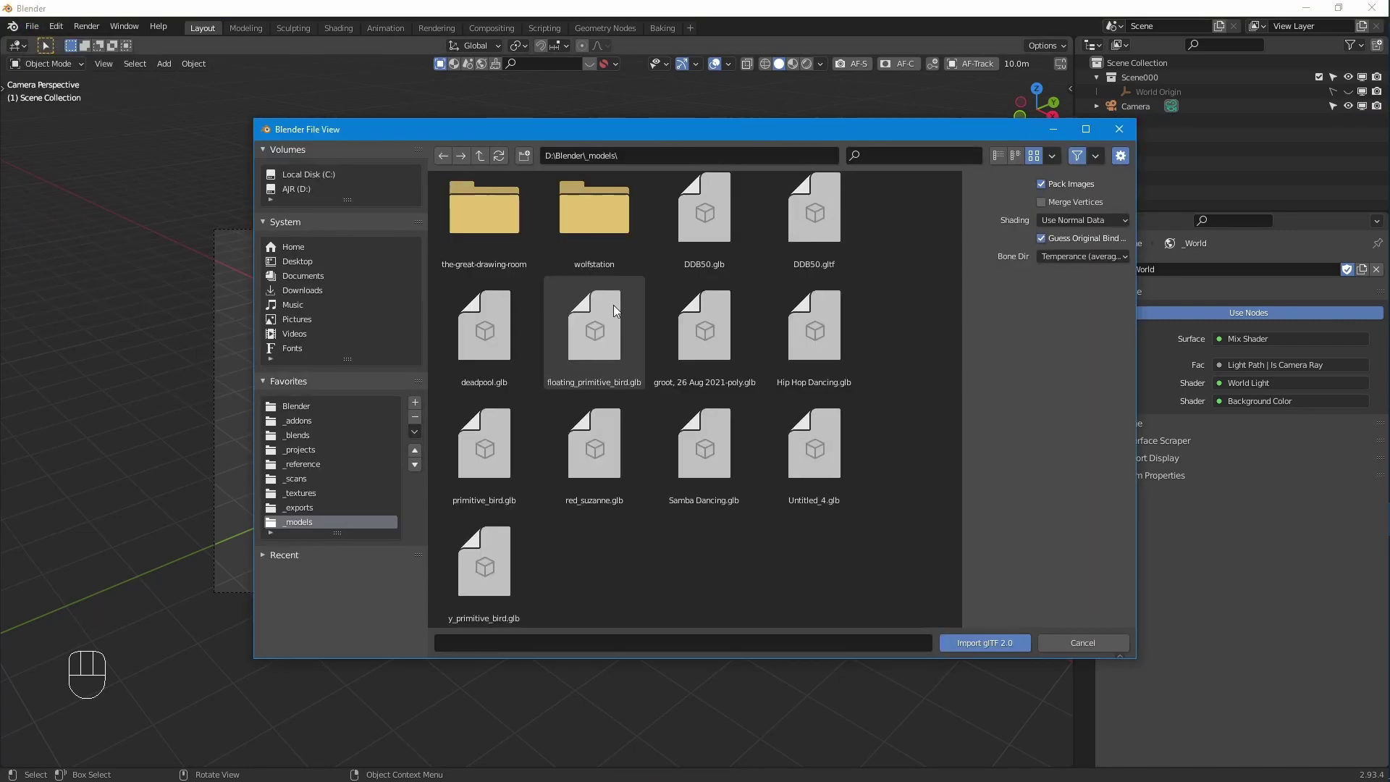
pyautogui.click(714, 323)
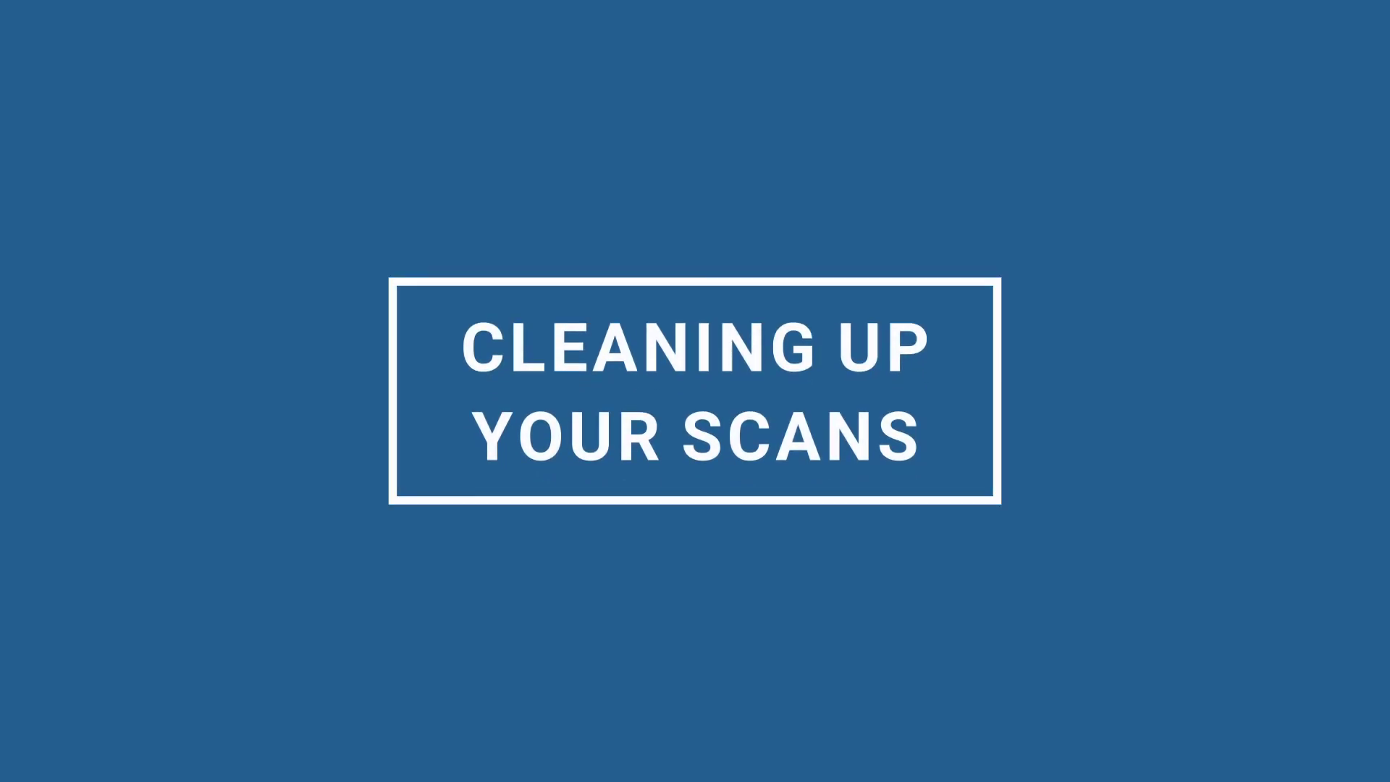
# - Frame the Groot scan in front orthographic view with Material Preview texture shading
pyautogui.press('KP_Decimal')
pyautogui.press('KP_1')
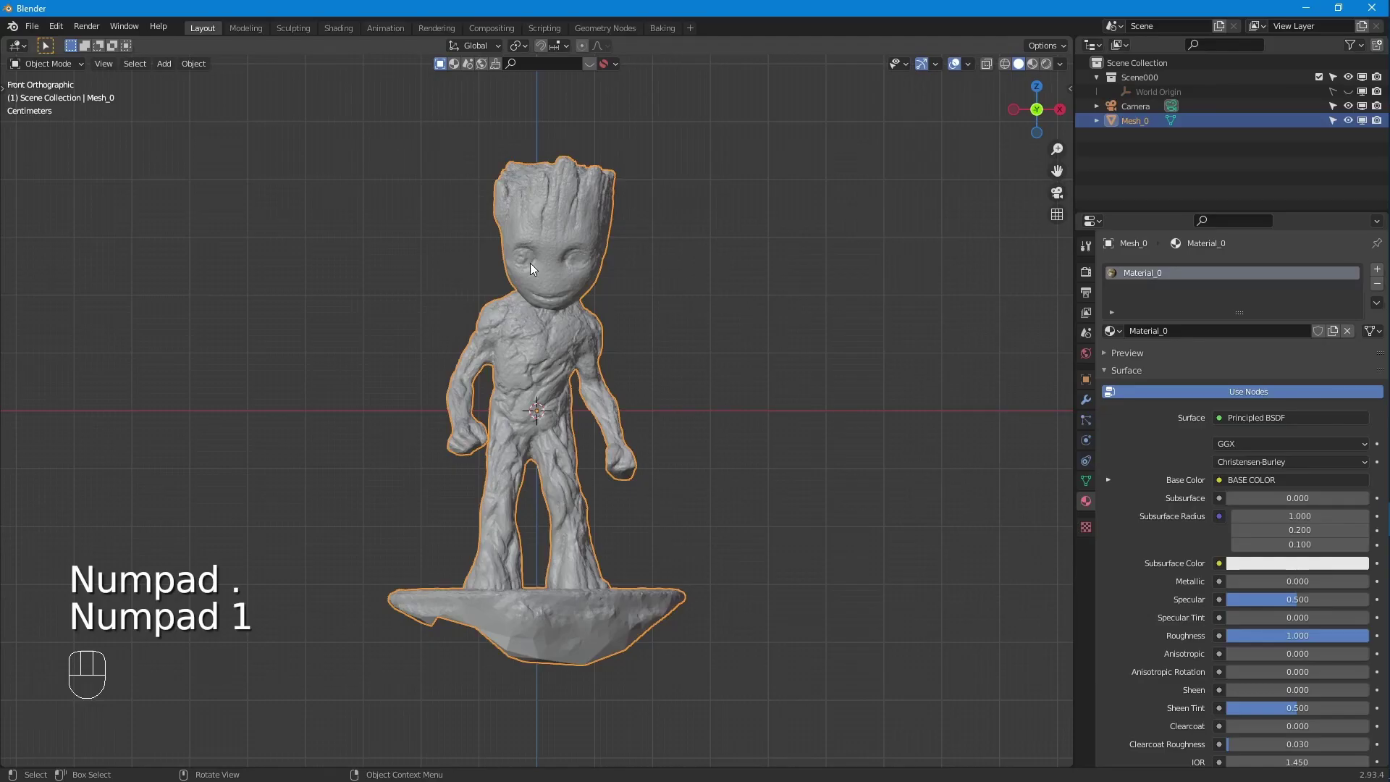
pyautogui.click(1032, 64)
pyautogui.click(30, 24)
pyautogui.click(32, 30)
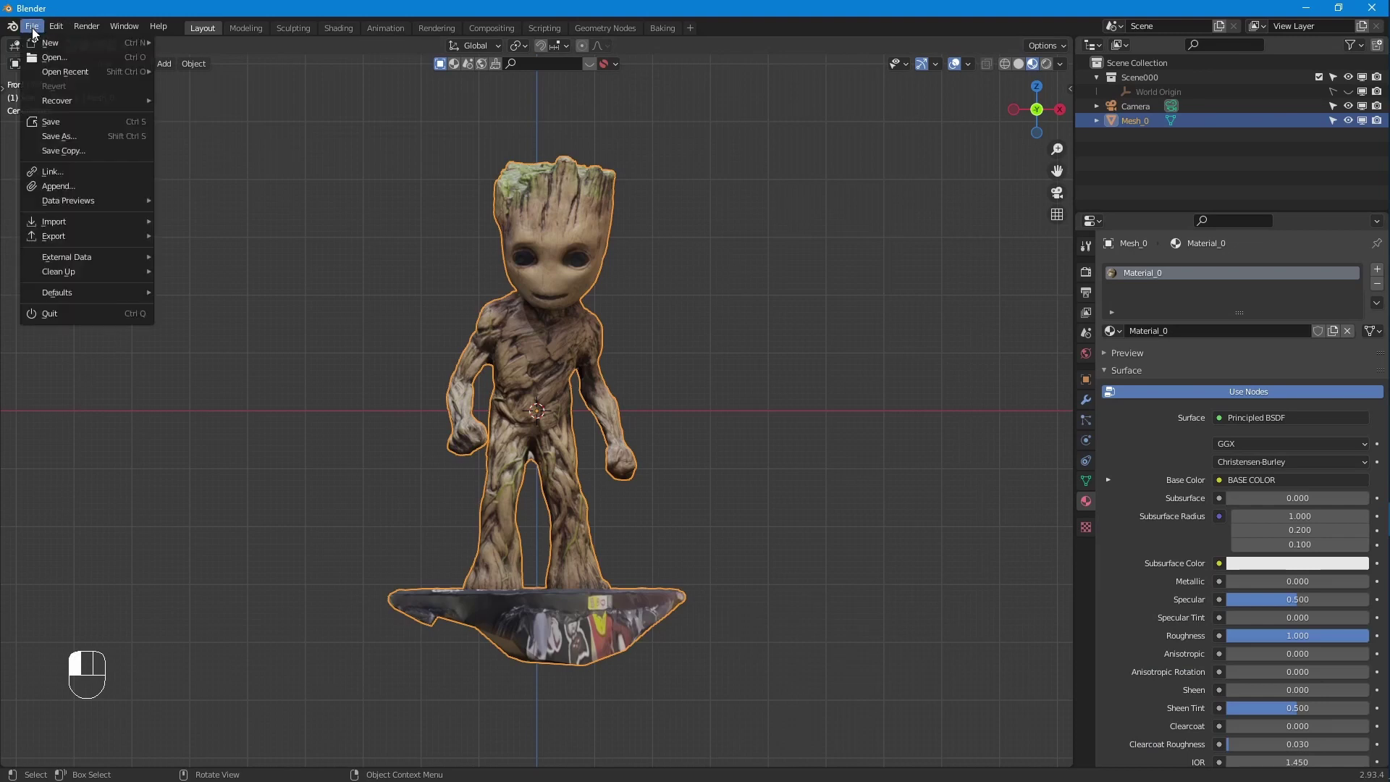
pyautogui.moveTo(50, 29)
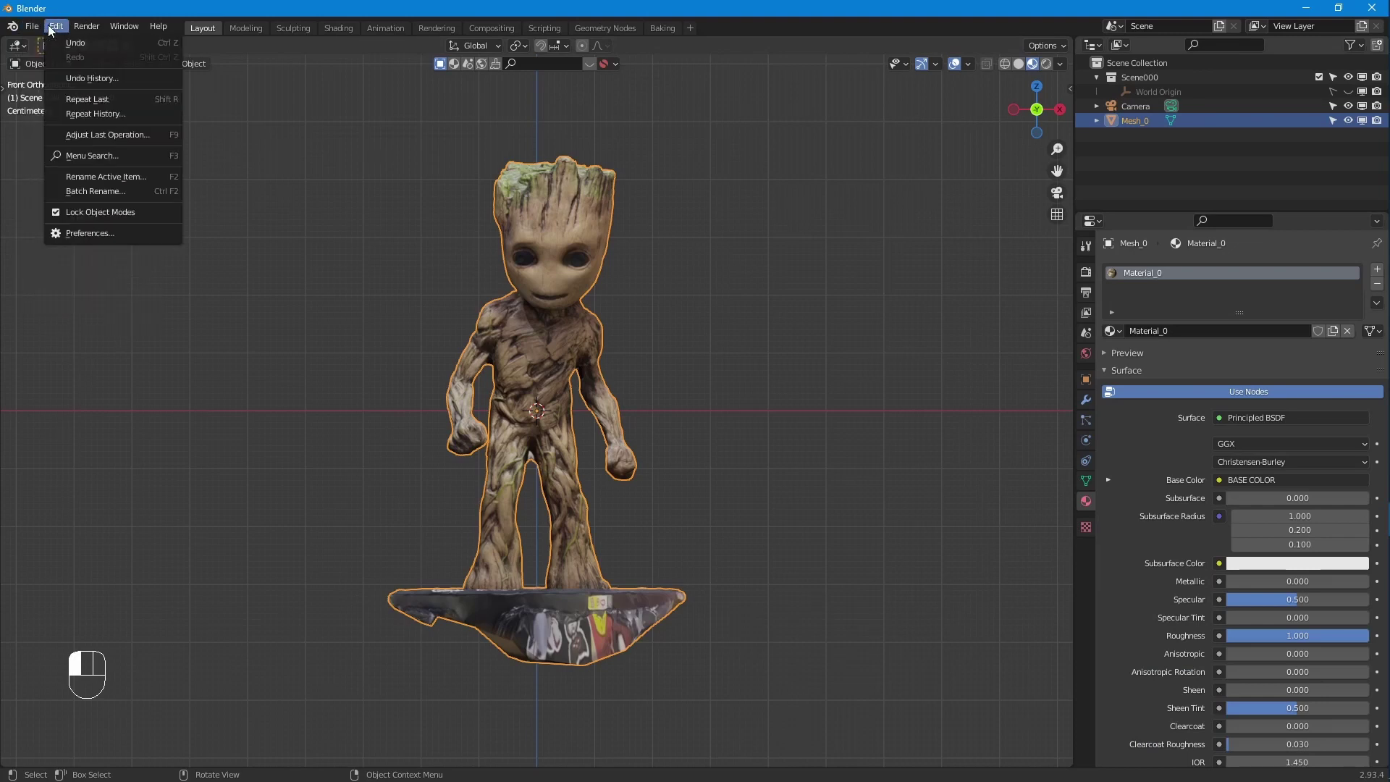
# - In Add-ons preferences, search 'GLTF' to confirm glTF 2.0 is enabled, then clear the search
pyautogui.click(81, 236)
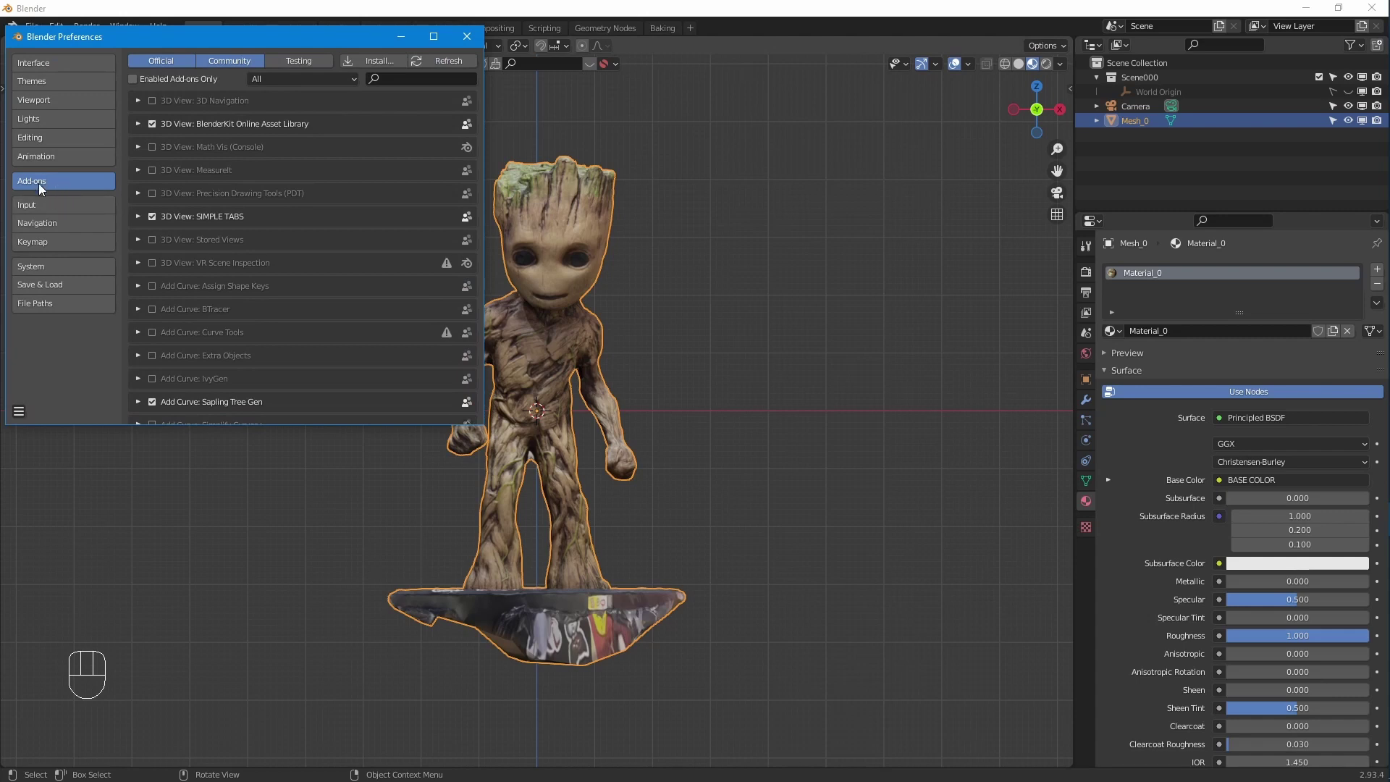
pyautogui.click(401, 78)
pyautogui.write('GLTF')
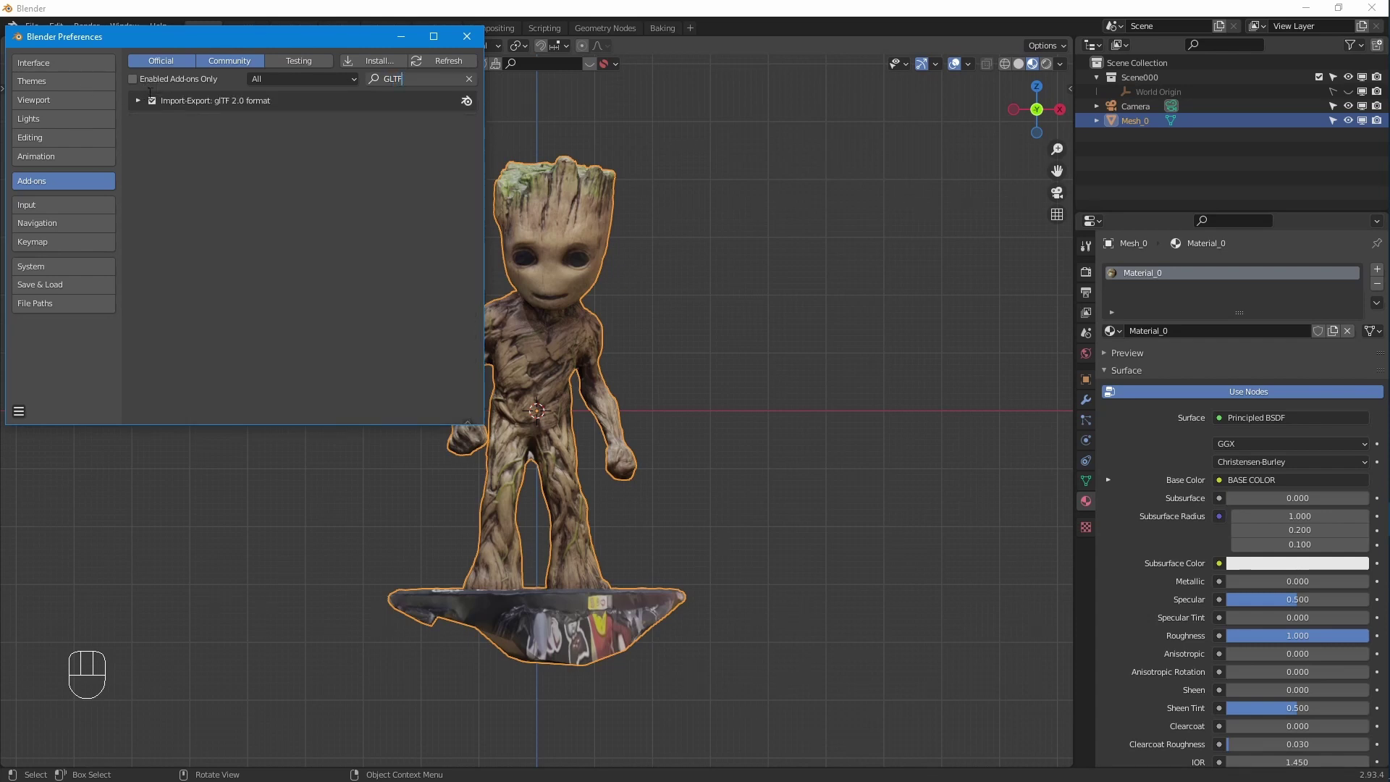
pyautogui.click(468, 78)
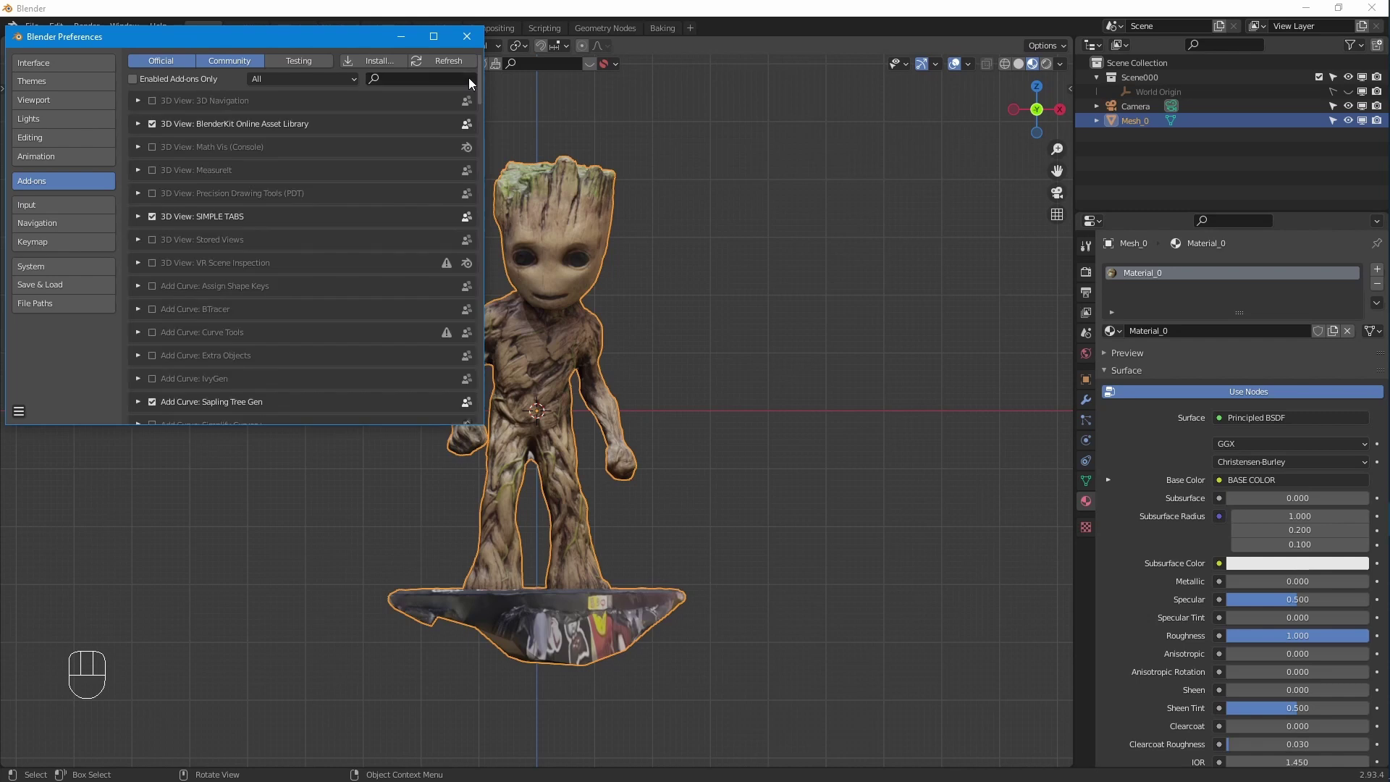
# - Close Preferences and import the groot .glb from _models via glTF 2.0 import
pyautogui.click(470, 32)
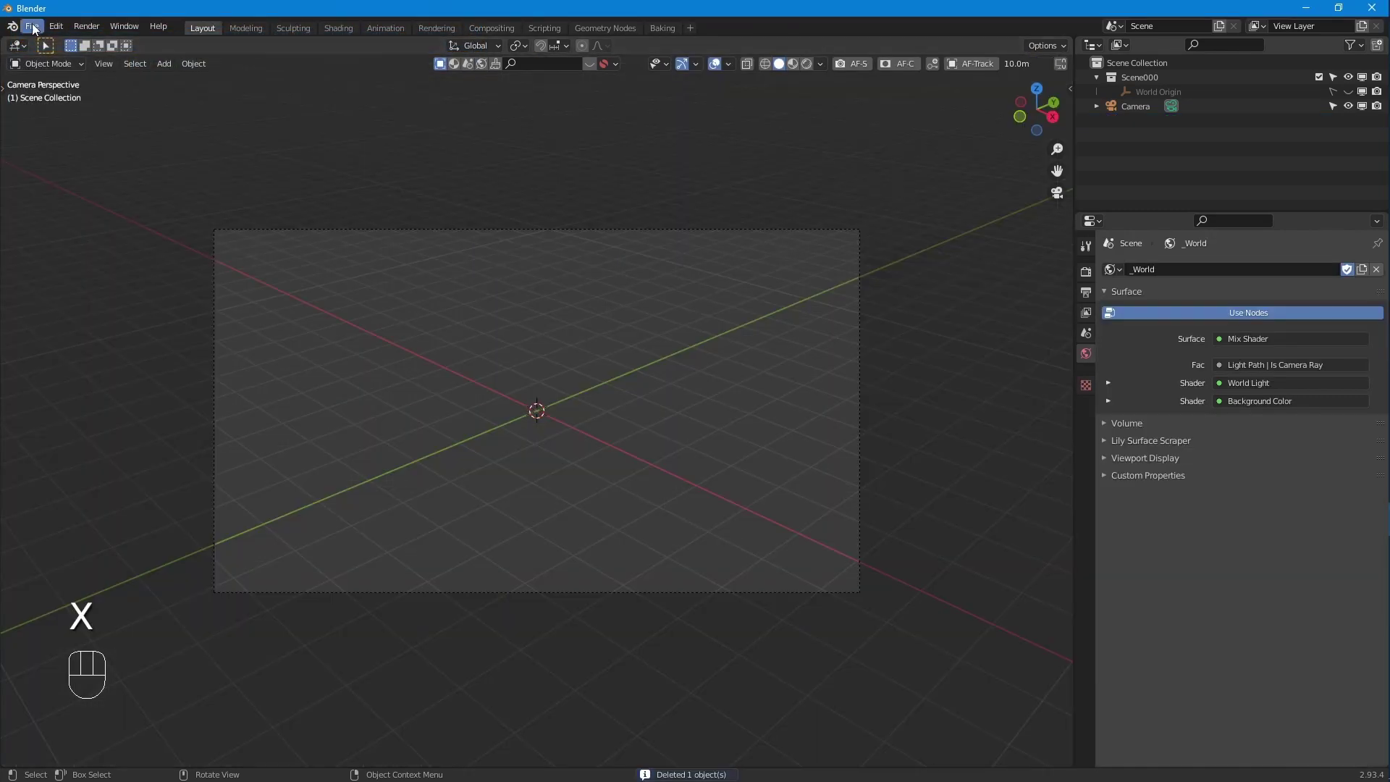
pyautogui.click(32, 25)
pyautogui.moveTo(119, 223)
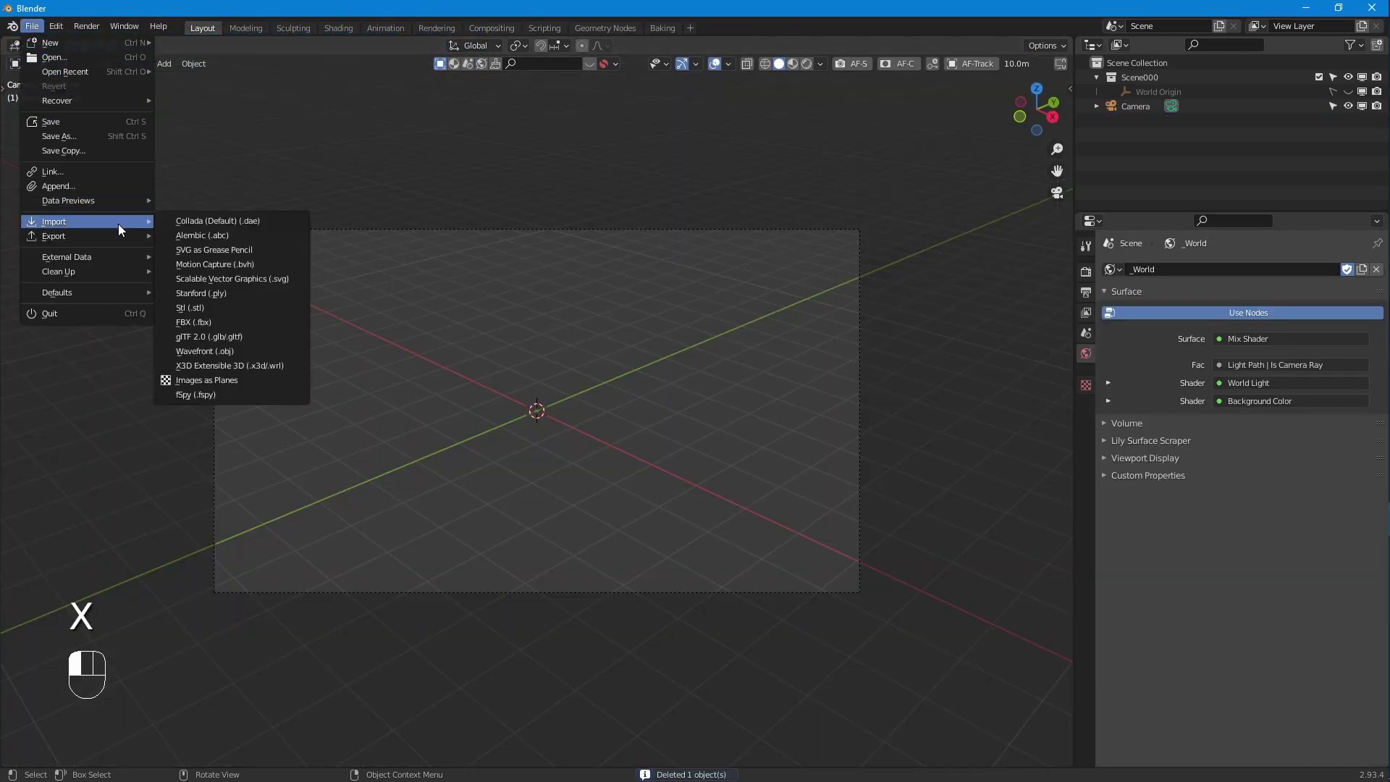
pyautogui.click(236, 338)
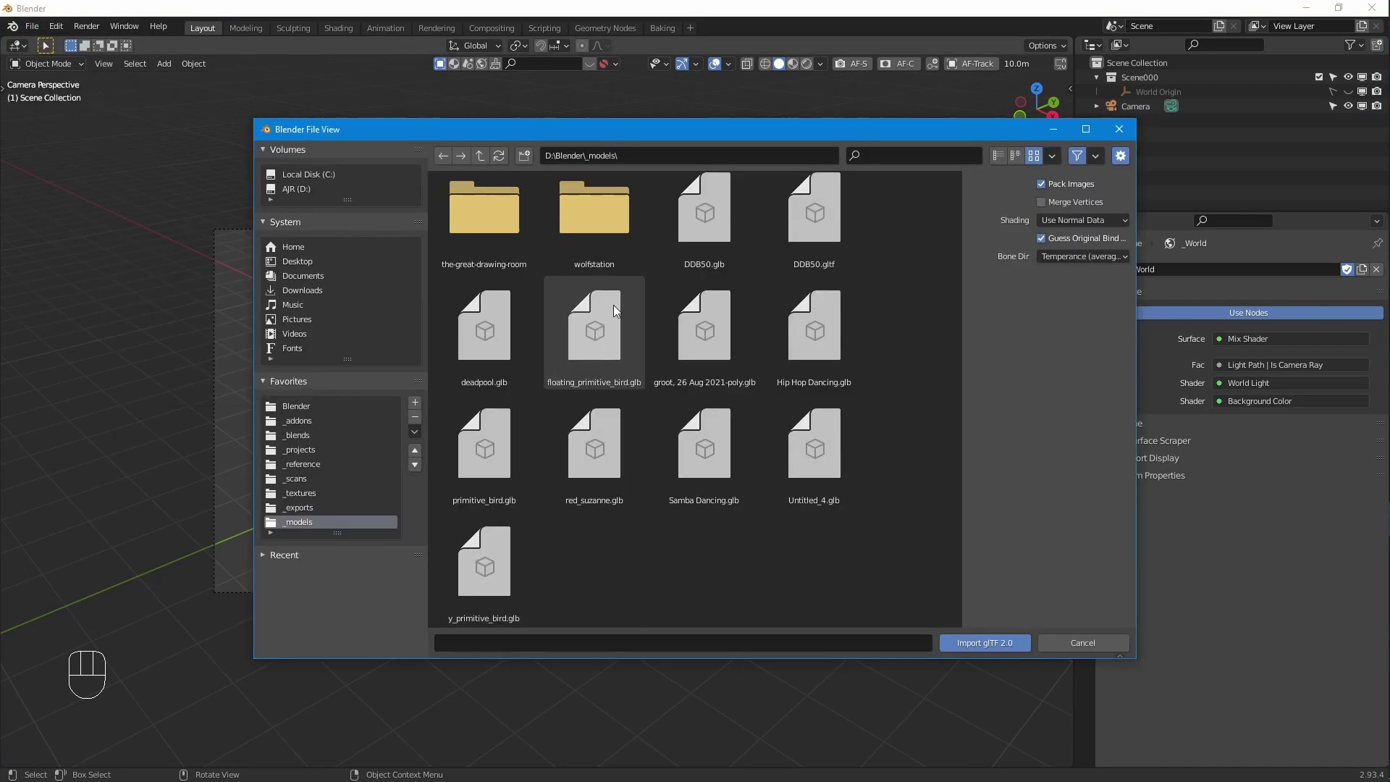
pyautogui.doubleClick(713, 327)
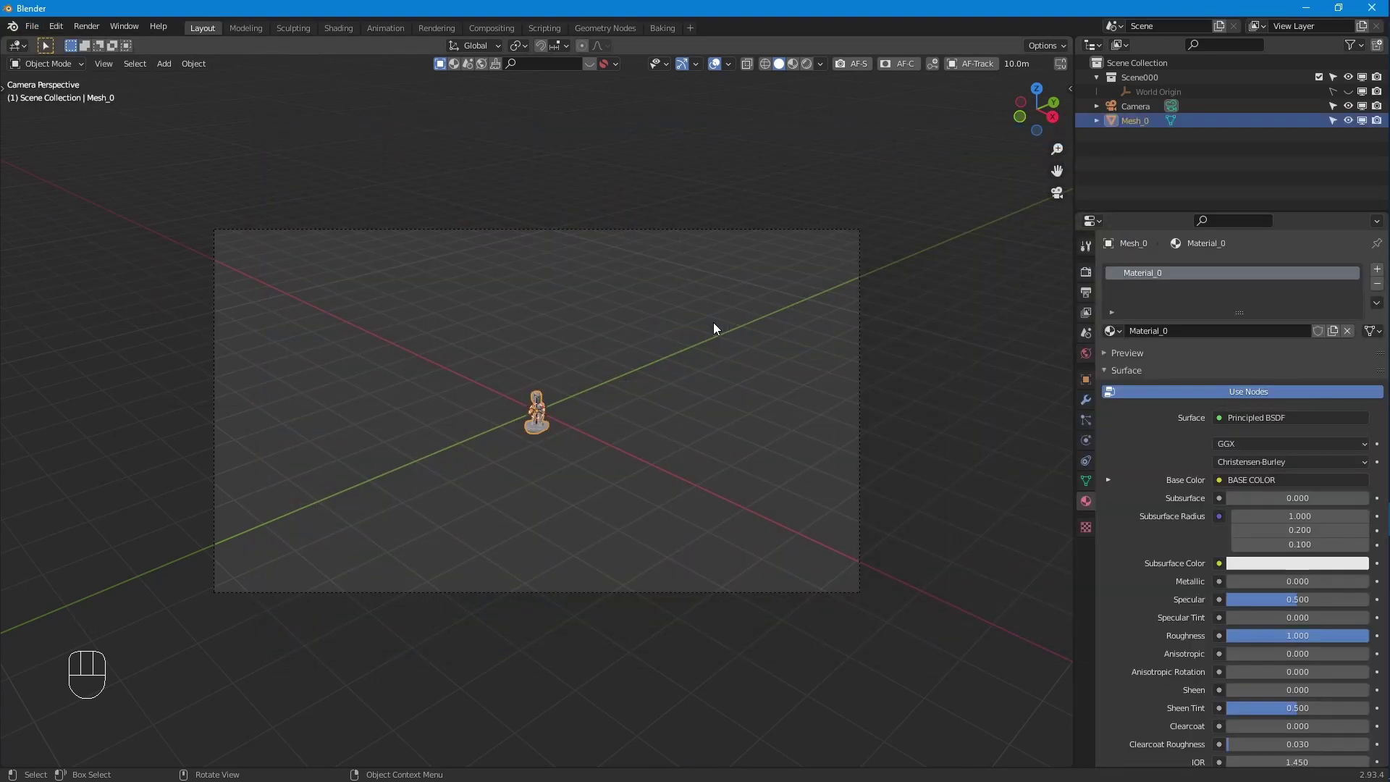
# - Frame the Groot scan in front view and apply Shade Smooth
pyautogui.press('KP_Decimal')
pyautogui.press('KP_1')
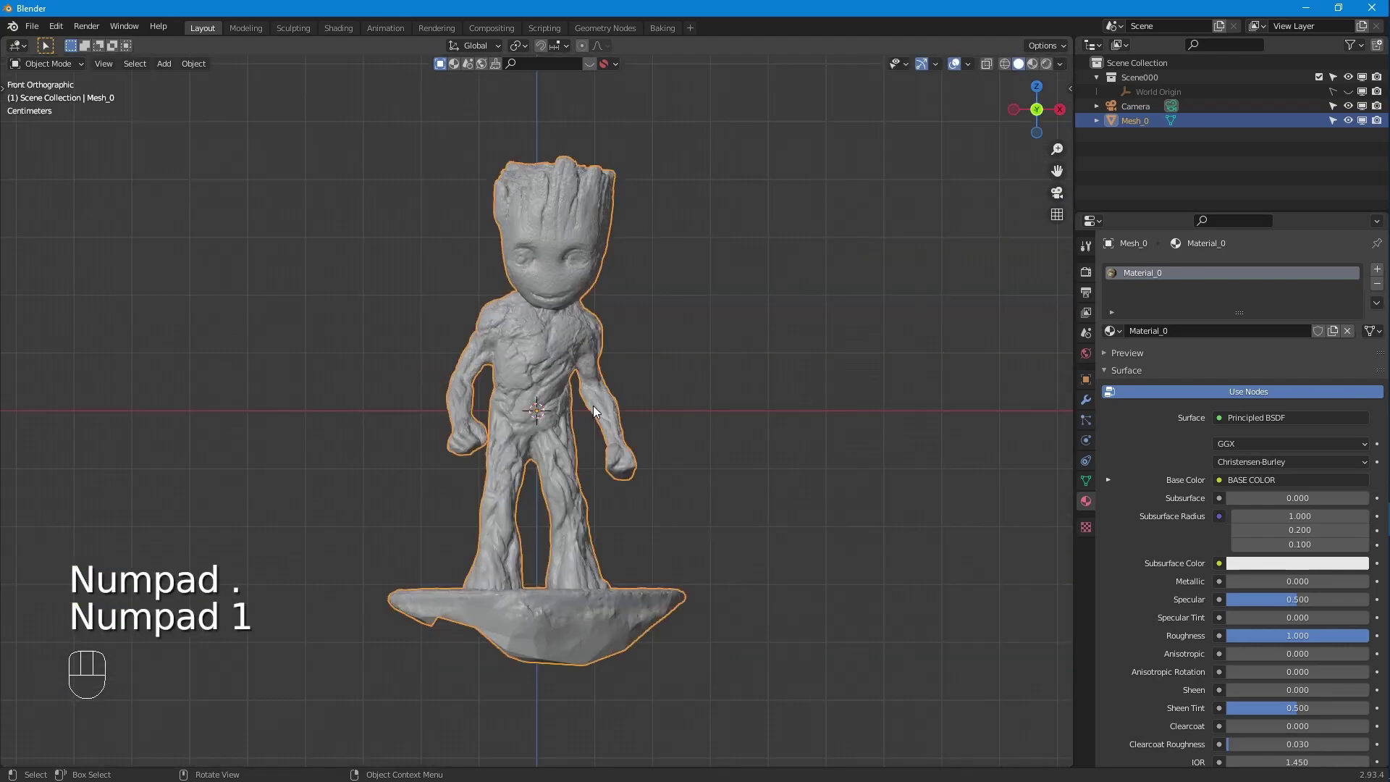
pyautogui.rightClick(585, 283)
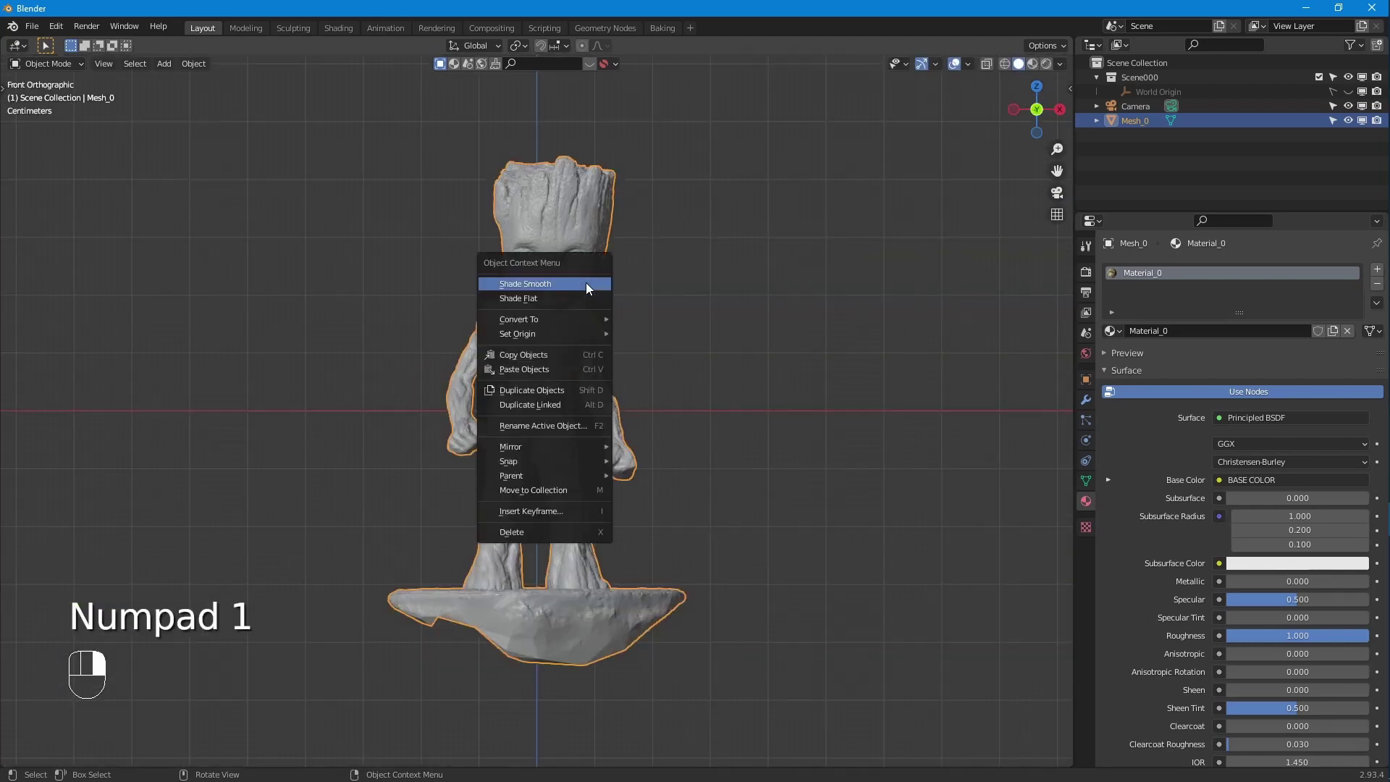
pyautogui.click(588, 283)
# - Show the scan's texture in Material Preview and switch Mesh_0 into Edit Mode
pyautogui.click(1033, 63)
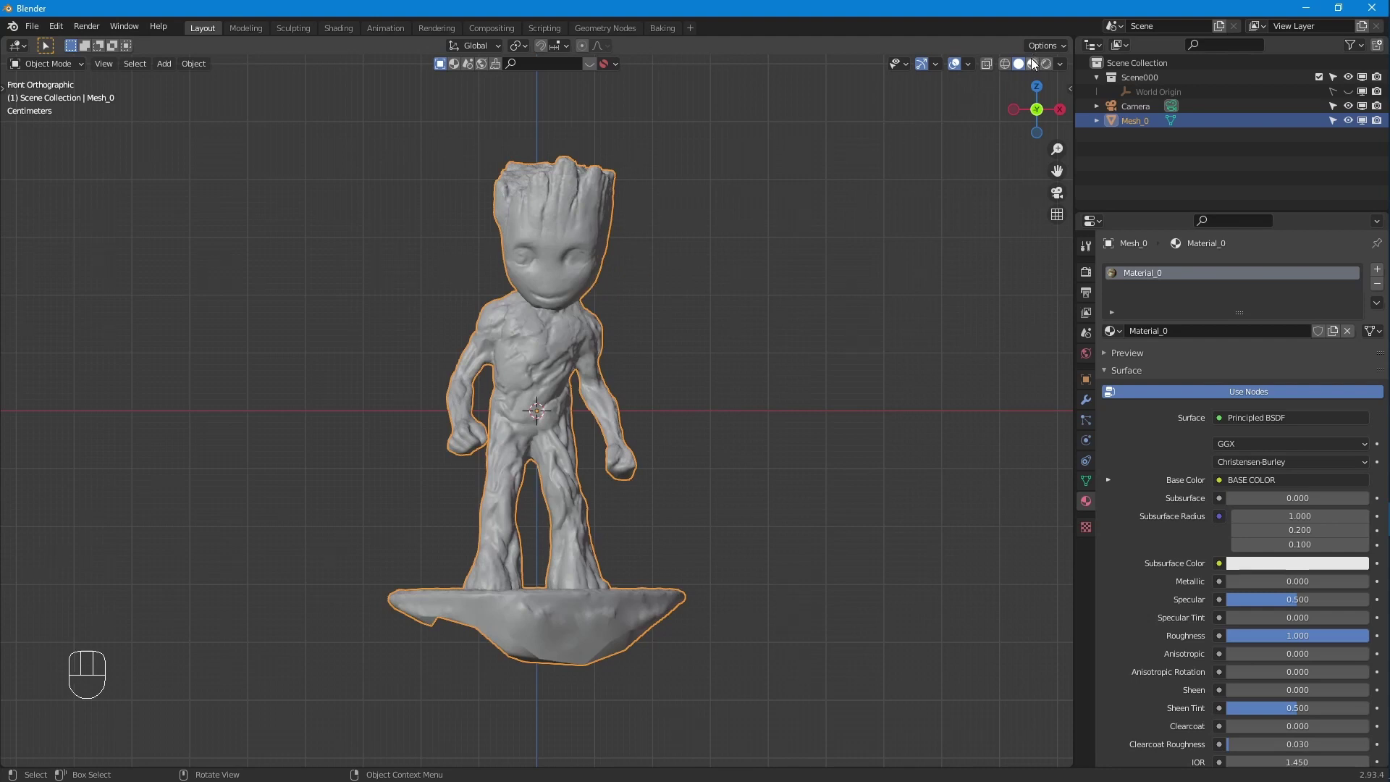
pyautogui.click(44, 64)
pyautogui.click(63, 95)
pyautogui.moveTo(582, 484); pyautogui.dragTo(268, 379, button='middle')
# - Deselect the scan, show the tool shelf, and try the vertex, edge and face select modes
pyautogui.click(75, 195)
pyautogui.press('t')
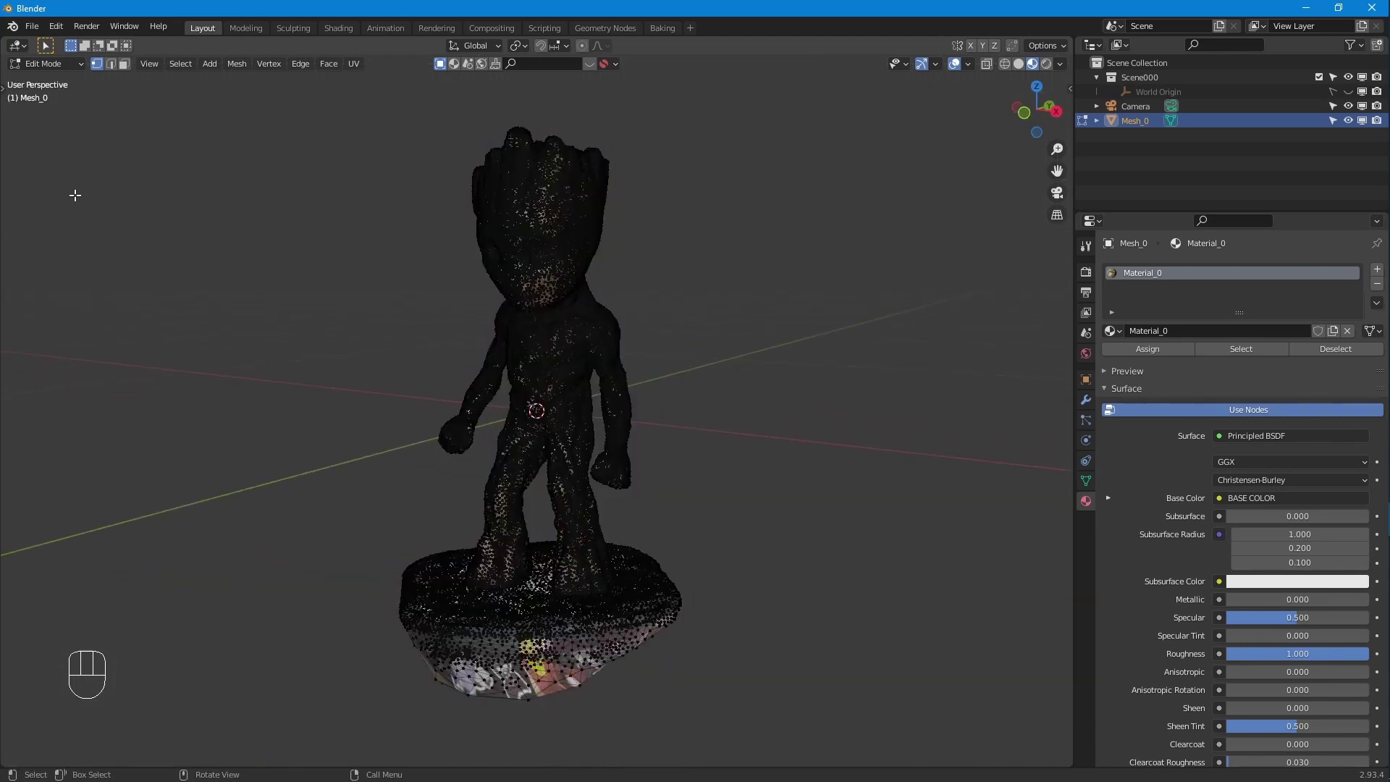
pyautogui.moveTo(29, 97)
pyautogui.mouseDown()
pyautogui.moveTo(71, 115)
pyautogui.moveTo(95, 188)
pyautogui.moveTo(123, 68)
pyautogui.mouseUp()
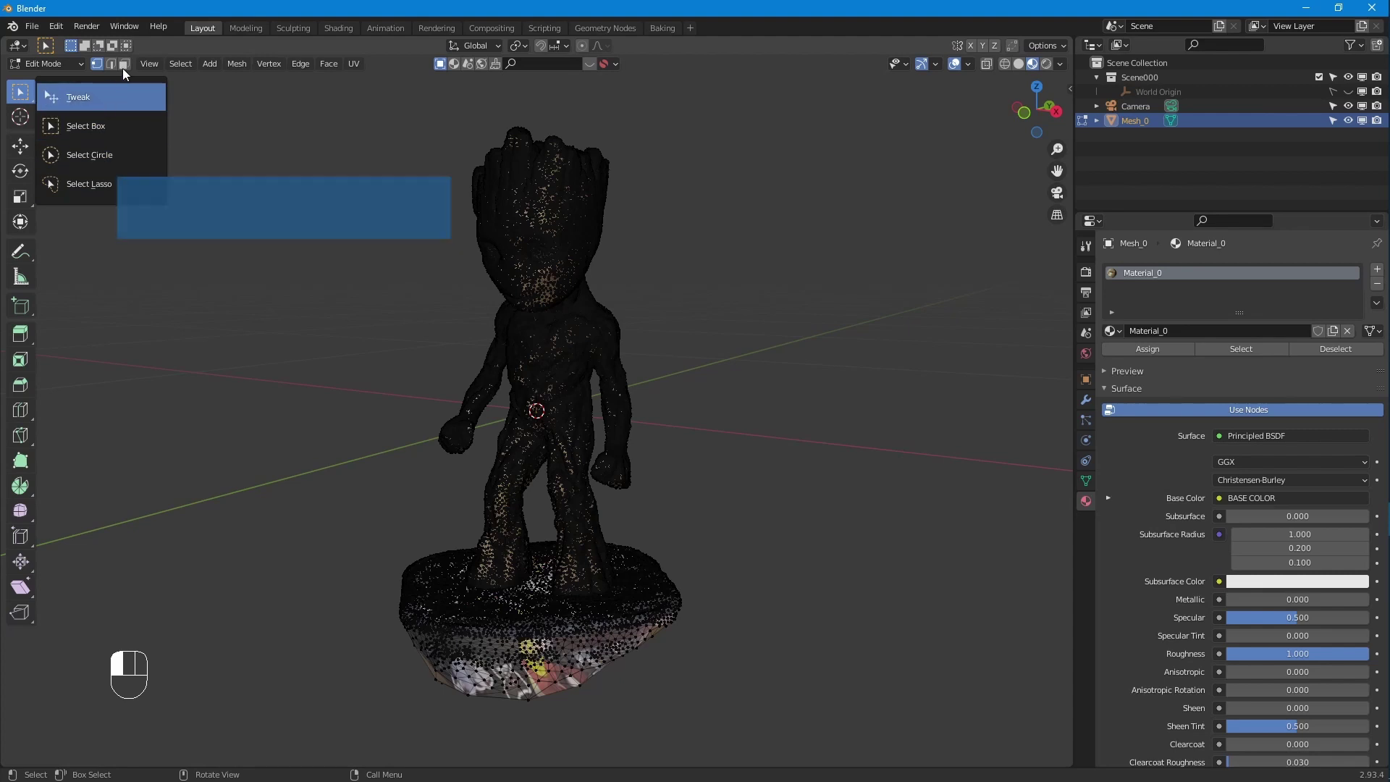
pyautogui.click(123, 67)
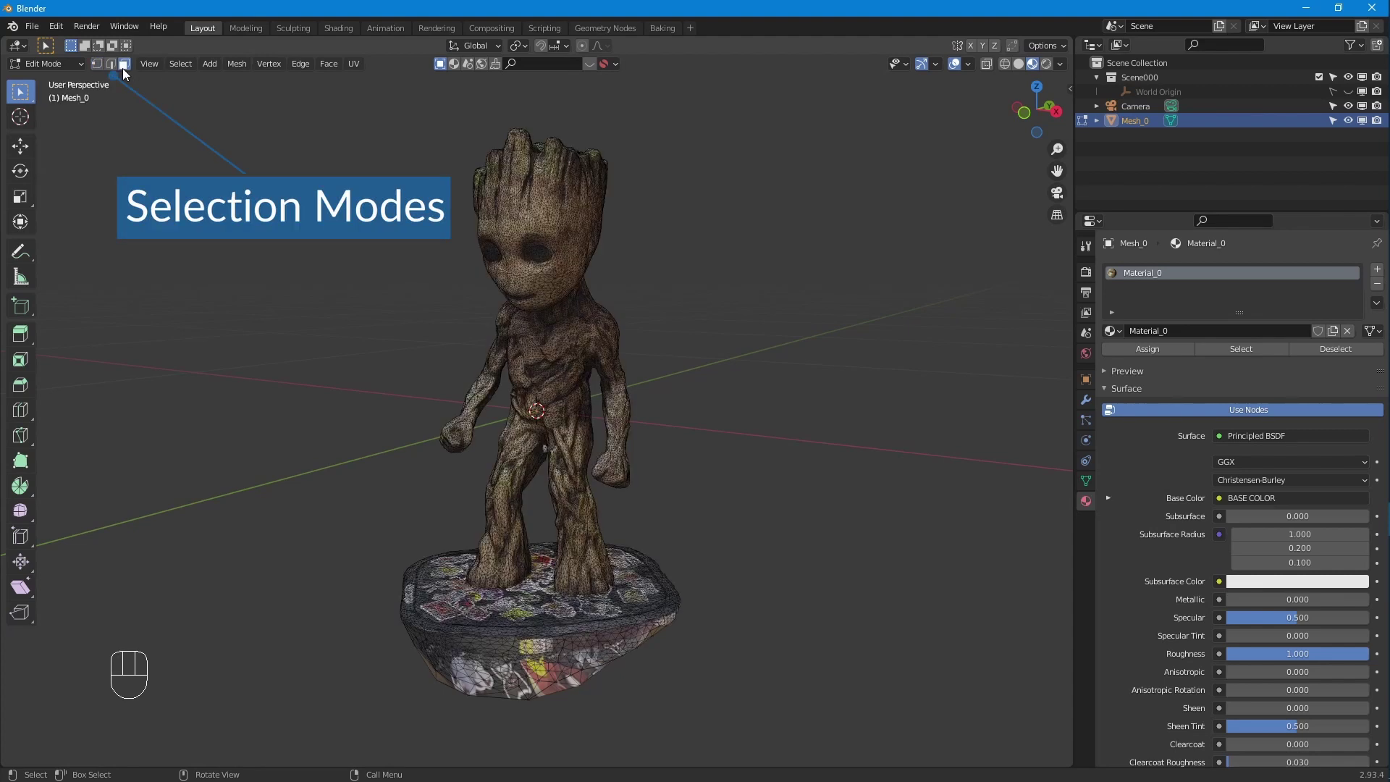
pyautogui.press('1')
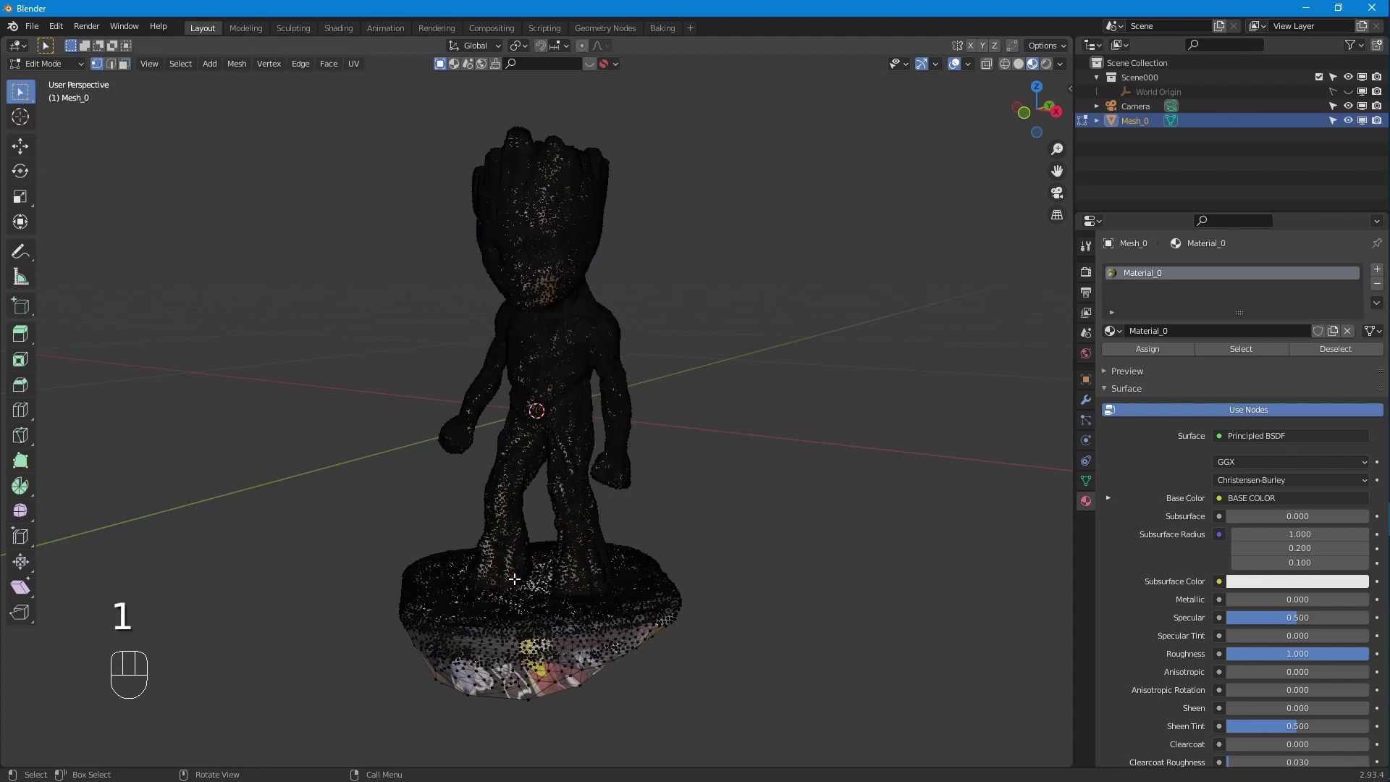
pyautogui.press('2')
pyautogui.press('3')
# - Return to Object Mode, sketch an annotation beside the base, and switch to front view
pyautogui.moveTo(536, 620)
pyautogui.mouseDown(button='middle')
pyautogui.moveTo(599, 663)
pyautogui.moveTo(832, 497)
pyautogui.mouseUp(button='middle')
pyautogui.press('Tab')
pyautogui.press('d')
pyautogui.moveTo(831, 497); pyautogui.dragTo(710, 564)
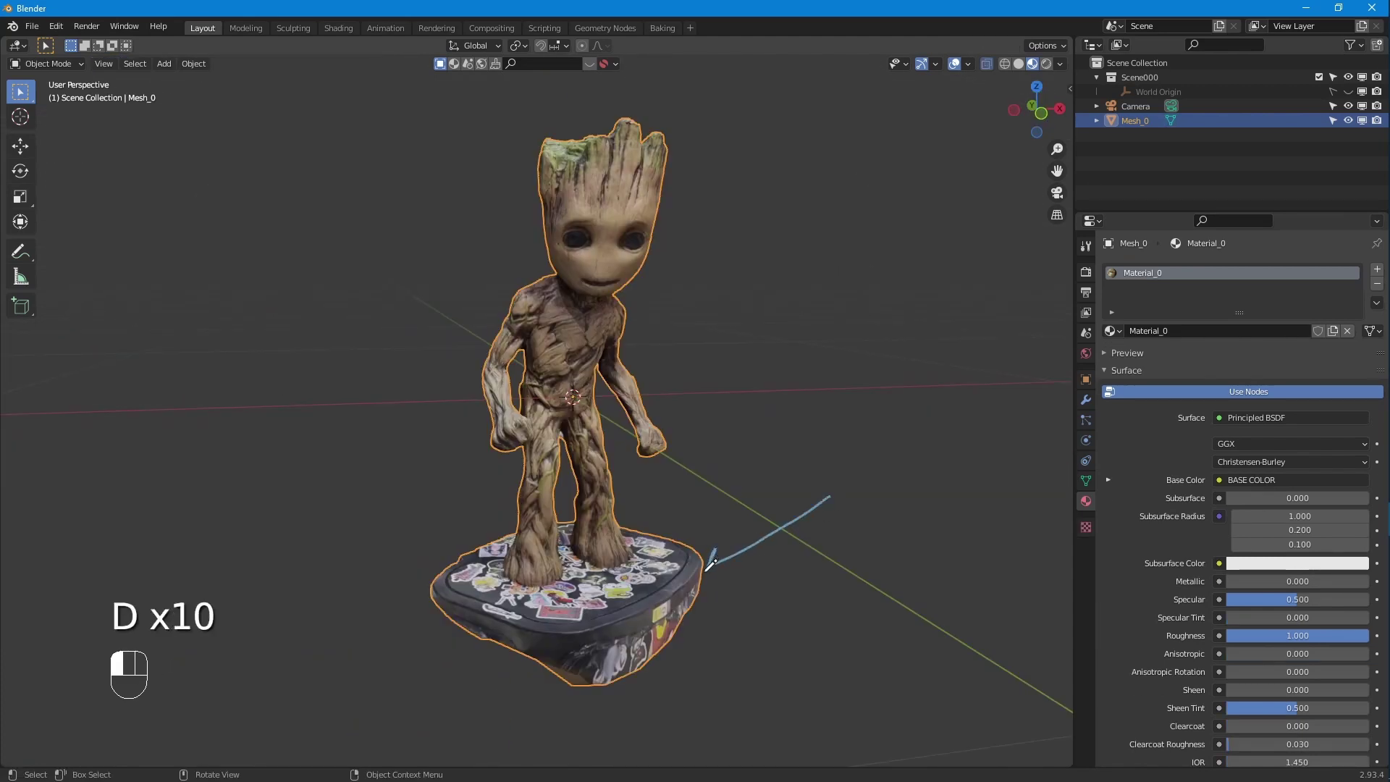
pyautogui.press('KP_1')
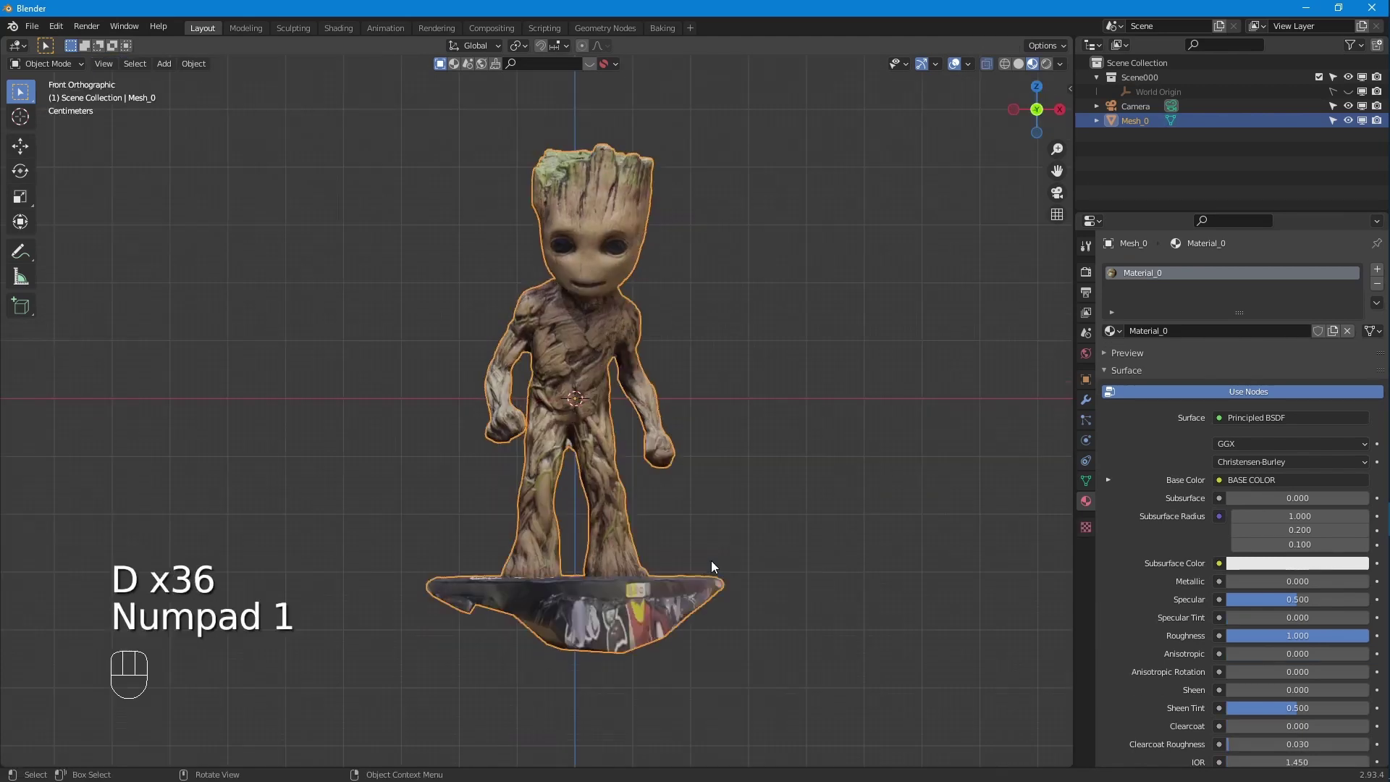
pyautogui.press('Tab')
# - Turn on X-ray and circle-select vertices along the edge of Groot's base
pyautogui.click(986, 64)
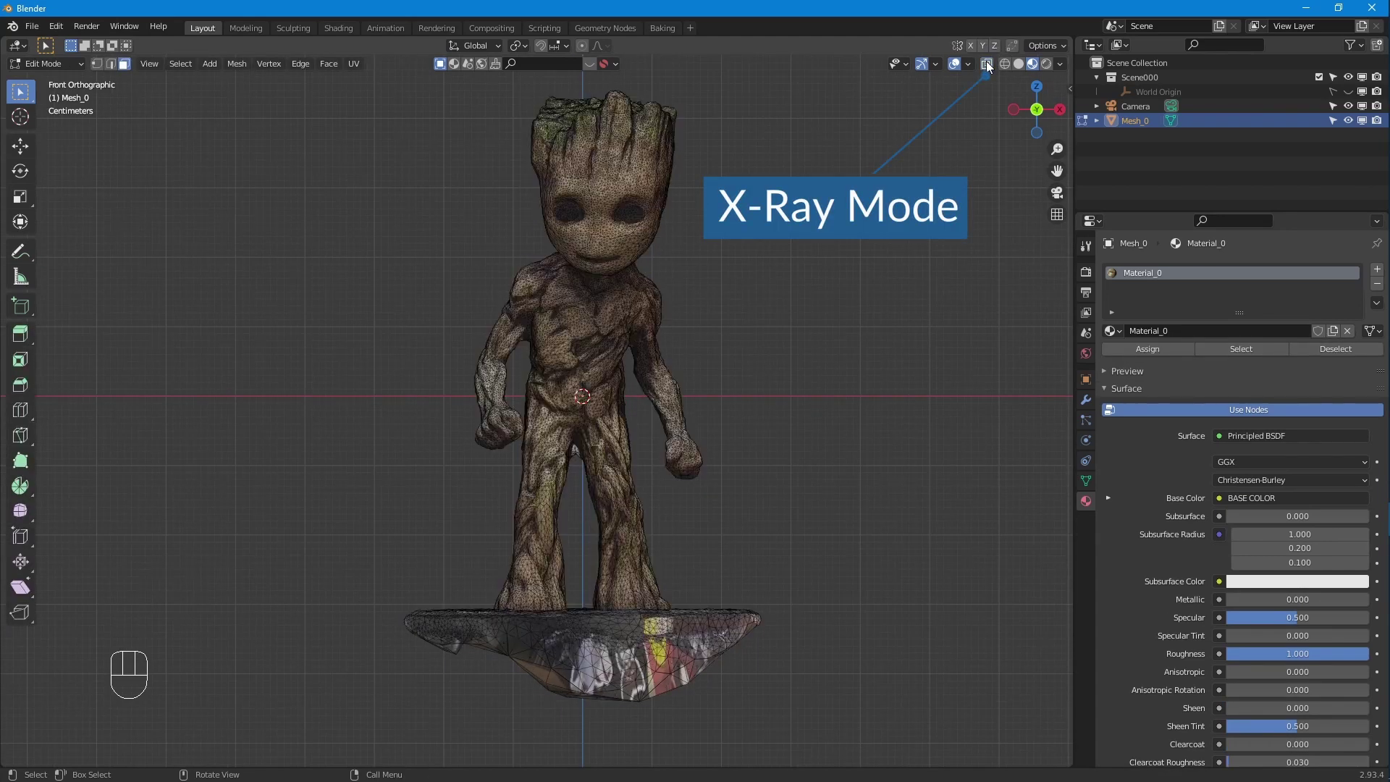
pyautogui.scroll(3, 507, 434)
pyautogui.keyDown('shift'); pyautogui.moveTo(252, 579); pyautogui.dragTo(252, 362, button='middle'); pyautogui.keyUp('shift')
pyautogui.press('c')
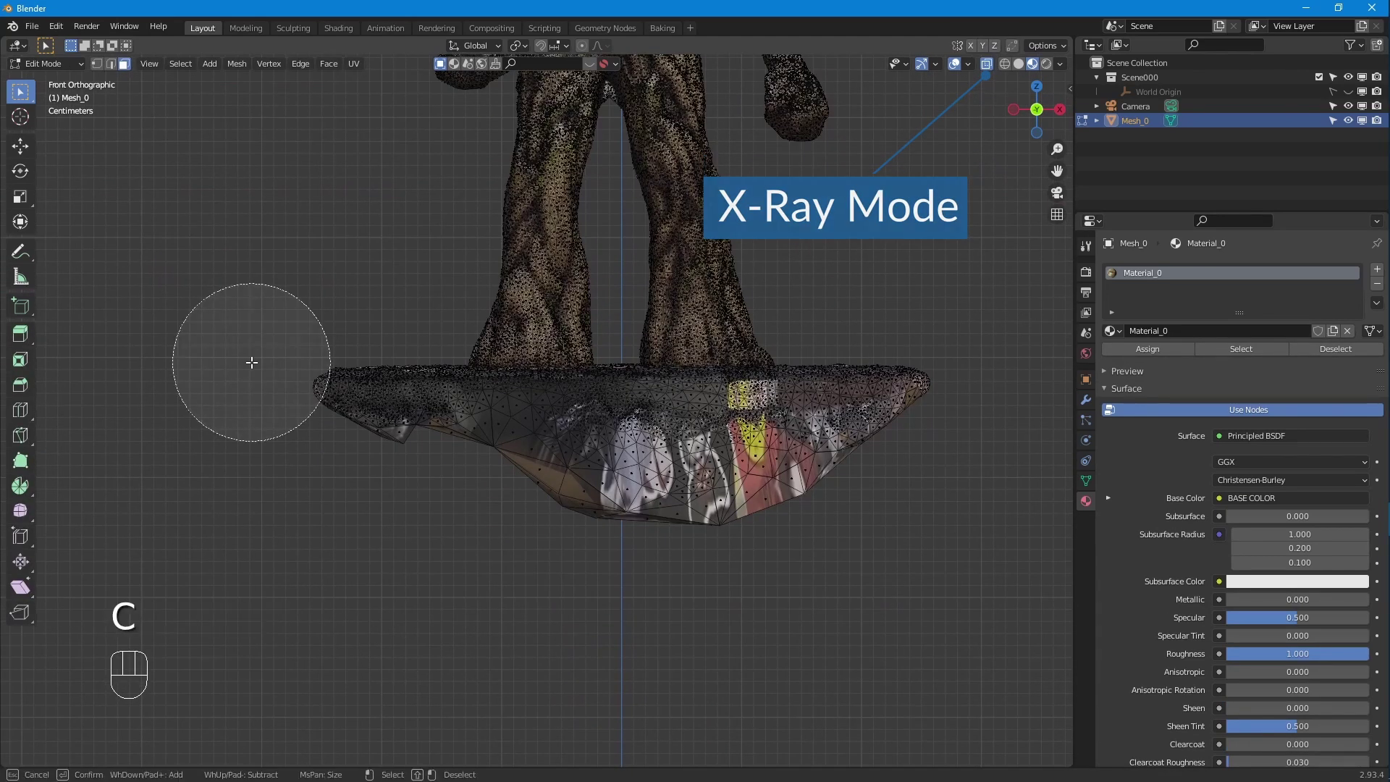
pyautogui.moveTo(279, 422)
pyautogui.mouseDown()
pyautogui.moveTo(275, 409)
pyautogui.moveTo(494, 464)
pyautogui.moveTo(870, 463)
pyautogui.mouseUp()
pyautogui.rightClick(832, 506)
pyautogui.moveTo(833, 506)
pyautogui.mouseDown(button='middle')
pyautogui.moveTo(818, 509)
pyautogui.moveTo(832, 514)
pyautogui.mouseUp(button='middle')
pyautogui.press('c')
pyautogui.moveTo(832, 514)
pyautogui.mouseDown()
pyautogui.moveTo(903, 542)
pyautogui.moveTo(834, 585)
pyautogui.moveTo(702, 613)
pyautogui.moveTo(397, 590)
pyautogui.moveTo(337, 514)
pyautogui.mouseUp()
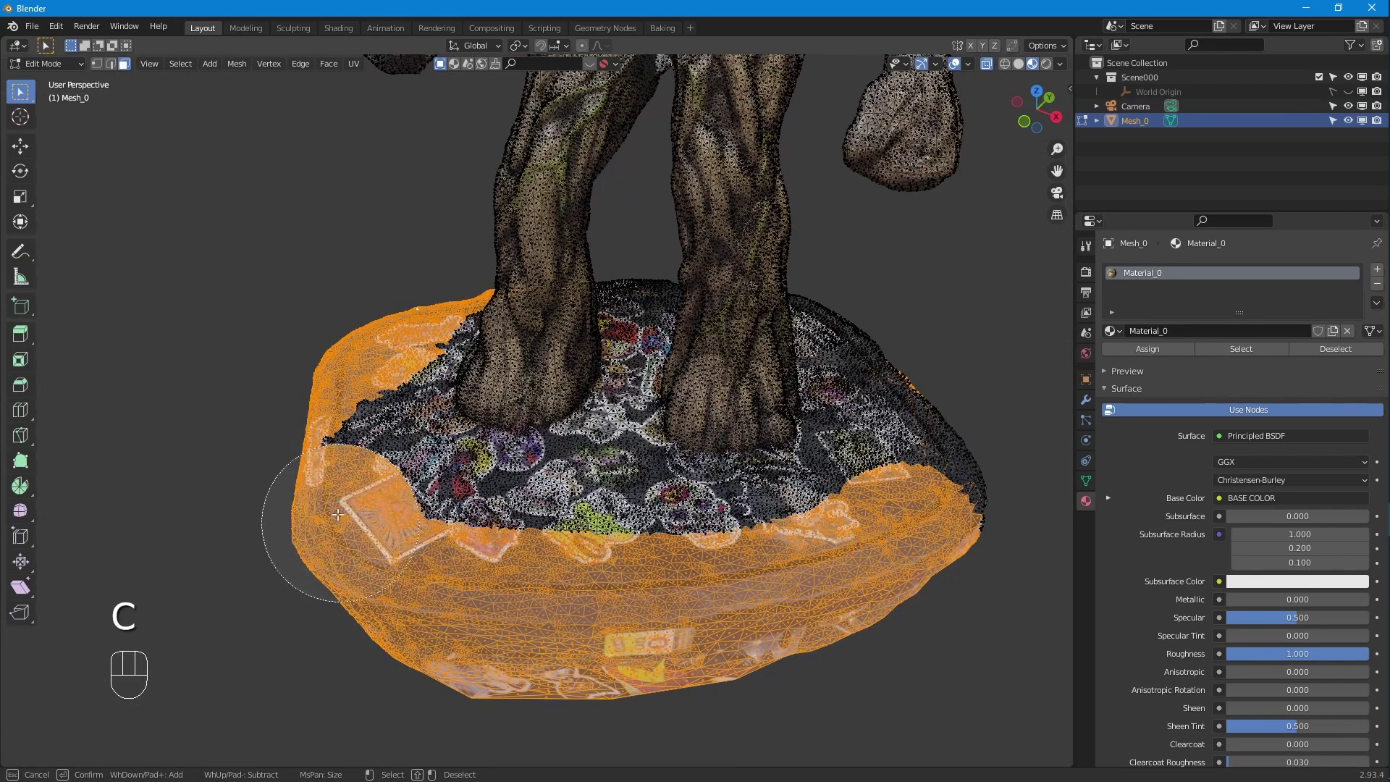
# - Box-select the whole base in front view, then select and clear its faces
pyautogui.hotkey('alt', 'a')
pyautogui.press('KP_1')
pyautogui.moveTo(286, 369); pyautogui.dragTo(977, 569)
pyautogui.moveTo(977, 569); pyautogui.dragTo(542, 478, button='middle')
pyautogui.hotkey('alt', 'a')
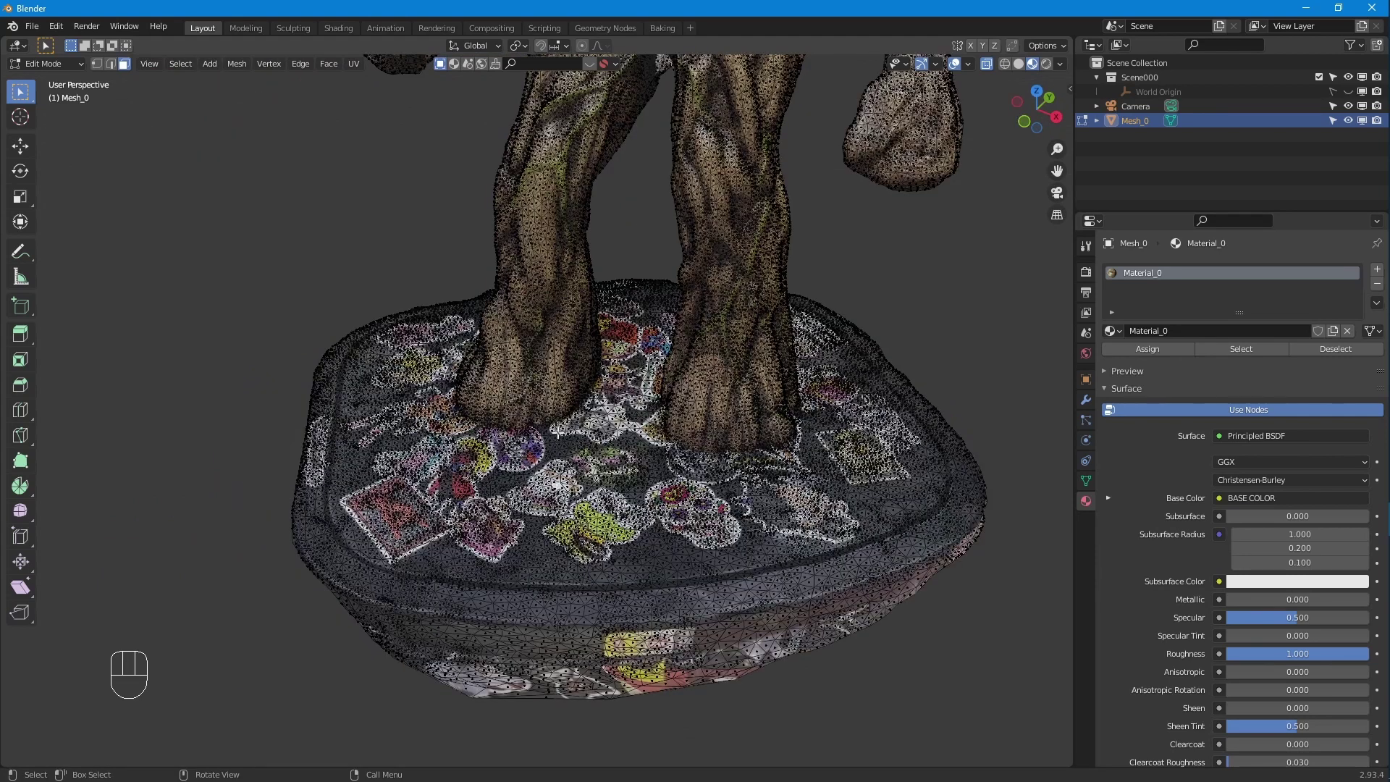
pyautogui.moveTo(575, 405)
pyautogui.keyDown('ctrl'); pyautogui.mouseDown(button='right')
pyautogui.moveTo(601, 374)
pyautogui.moveTo(574, 416)
pyautogui.moveTo(516, 437)
pyautogui.moveTo(463, 433)
pyautogui.moveTo(341, 505)
pyautogui.moveTo(324, 610)
pyautogui.moveTo(399, 682)
pyautogui.moveTo(540, 717)
pyautogui.moveTo(787, 741)
pyautogui.moveTo(898, 721)
pyautogui.moveTo(992, 647)
pyautogui.moveTo(998, 548)
pyautogui.moveTo(930, 477)
pyautogui.moveTo(796, 422)
pyautogui.moveTo(777, 452)
pyautogui.moveTo(695, 458)
pyautogui.moveTo(668, 441)
pyautogui.moveTo(652, 340)
pyautogui.mouseUp(button='right'); pyautogui.keyUp('ctrl')
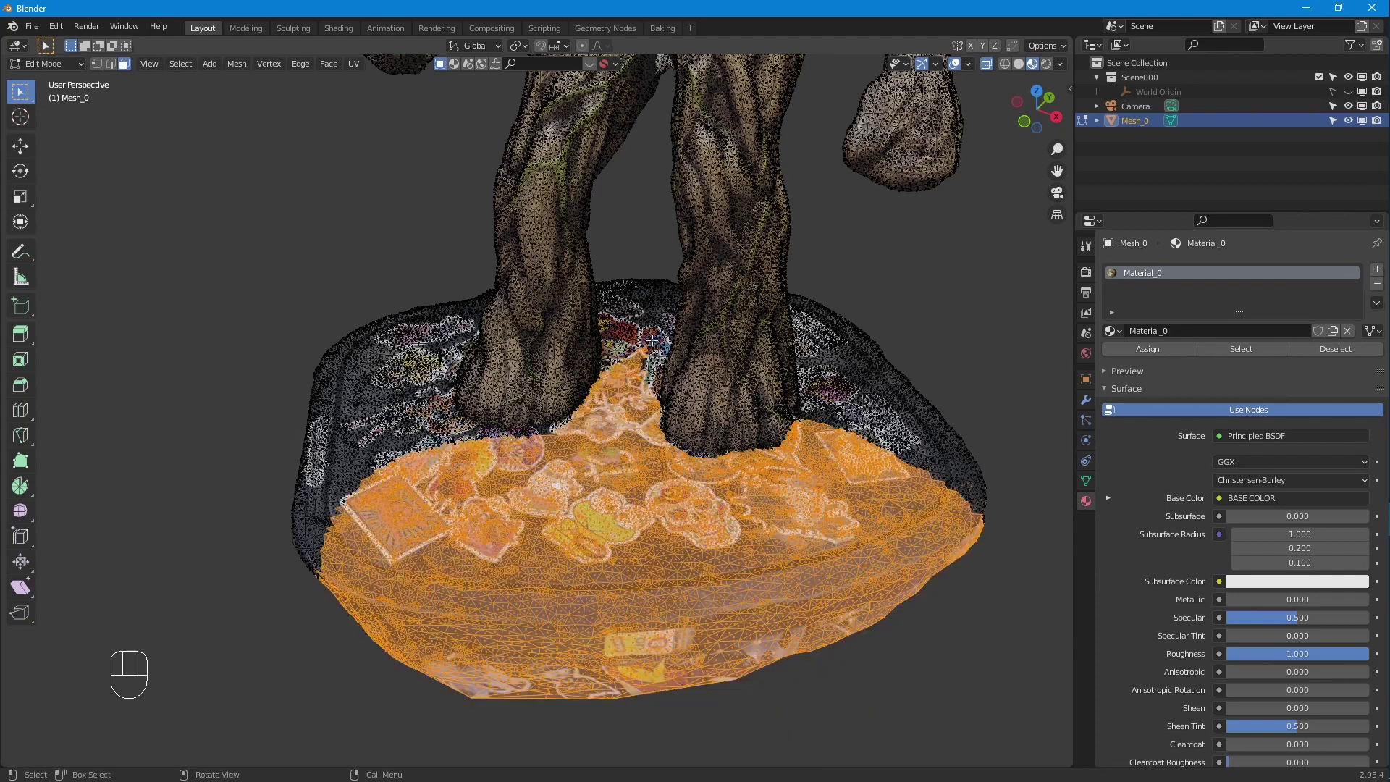
pyautogui.click(946, 360)
# - Cycle select tools with W to paint-select and lasso-select base faces
pyautogui.press('alt')
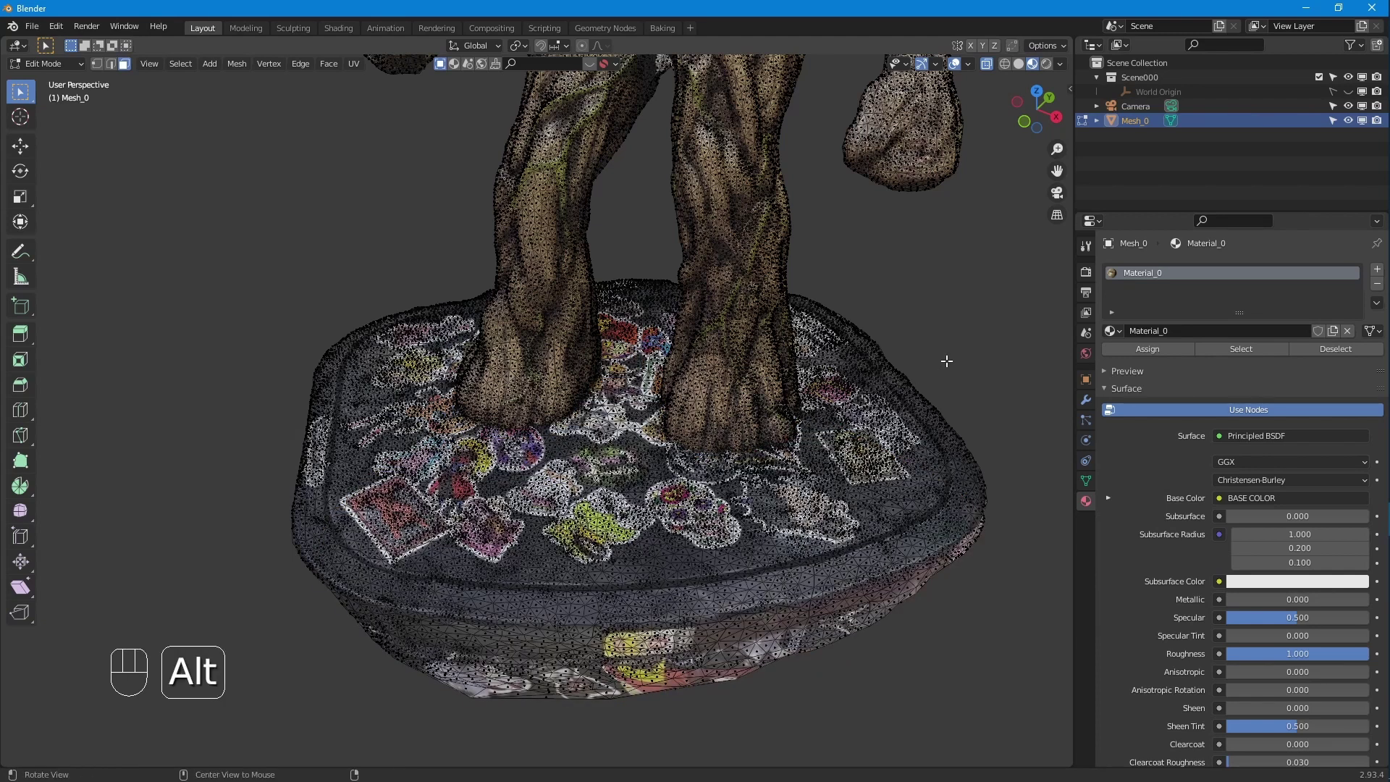
pyautogui.press('w')
pyautogui.moveTo(391, 362)
pyautogui.mouseDown()
pyautogui.moveTo(370, 486)
pyautogui.moveTo(443, 510)
pyautogui.mouseUp()
pyautogui.press('w')
pyautogui.moveTo(239, 286)
pyautogui.mouseDown()
pyautogui.moveTo(318, 492)
pyautogui.moveTo(471, 608)
pyautogui.mouseUp()
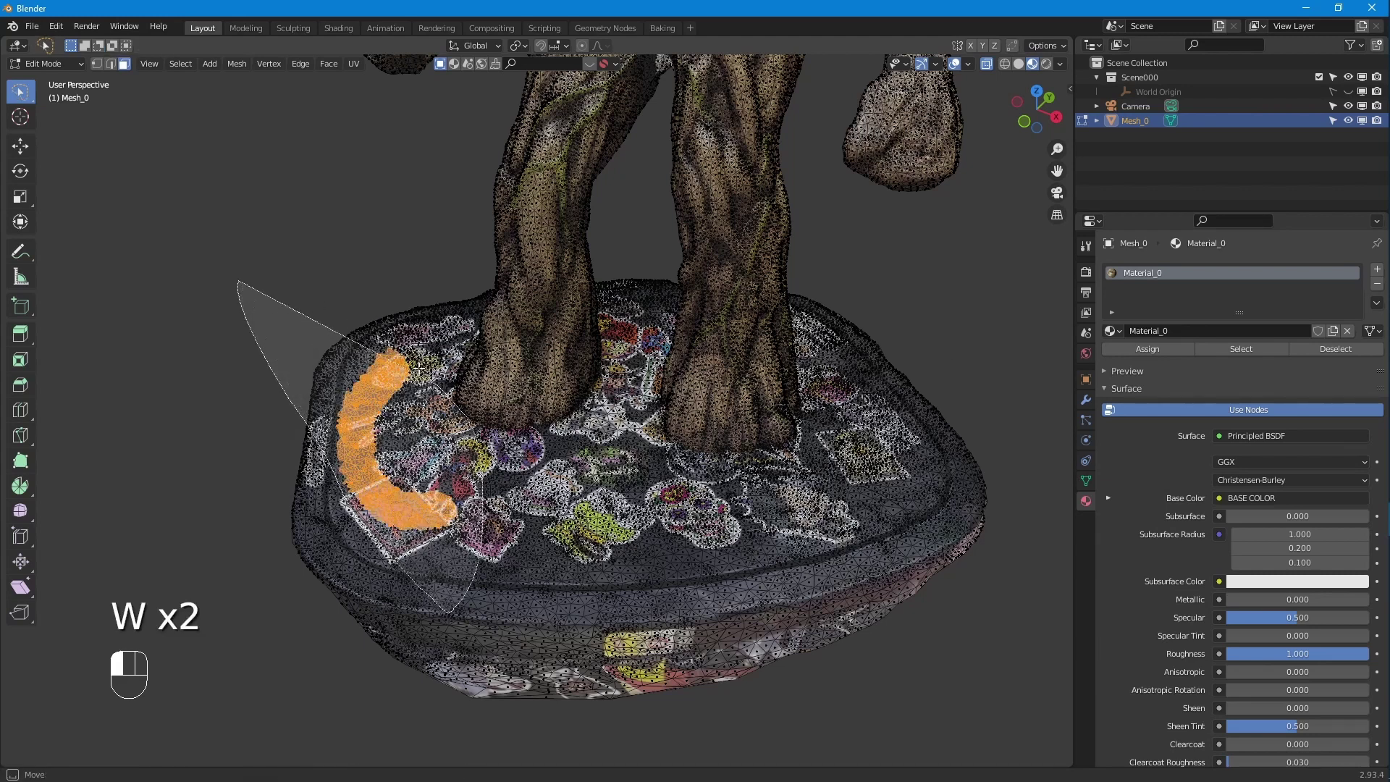
pyautogui.press('Tab')
pyautogui.press('Tab')
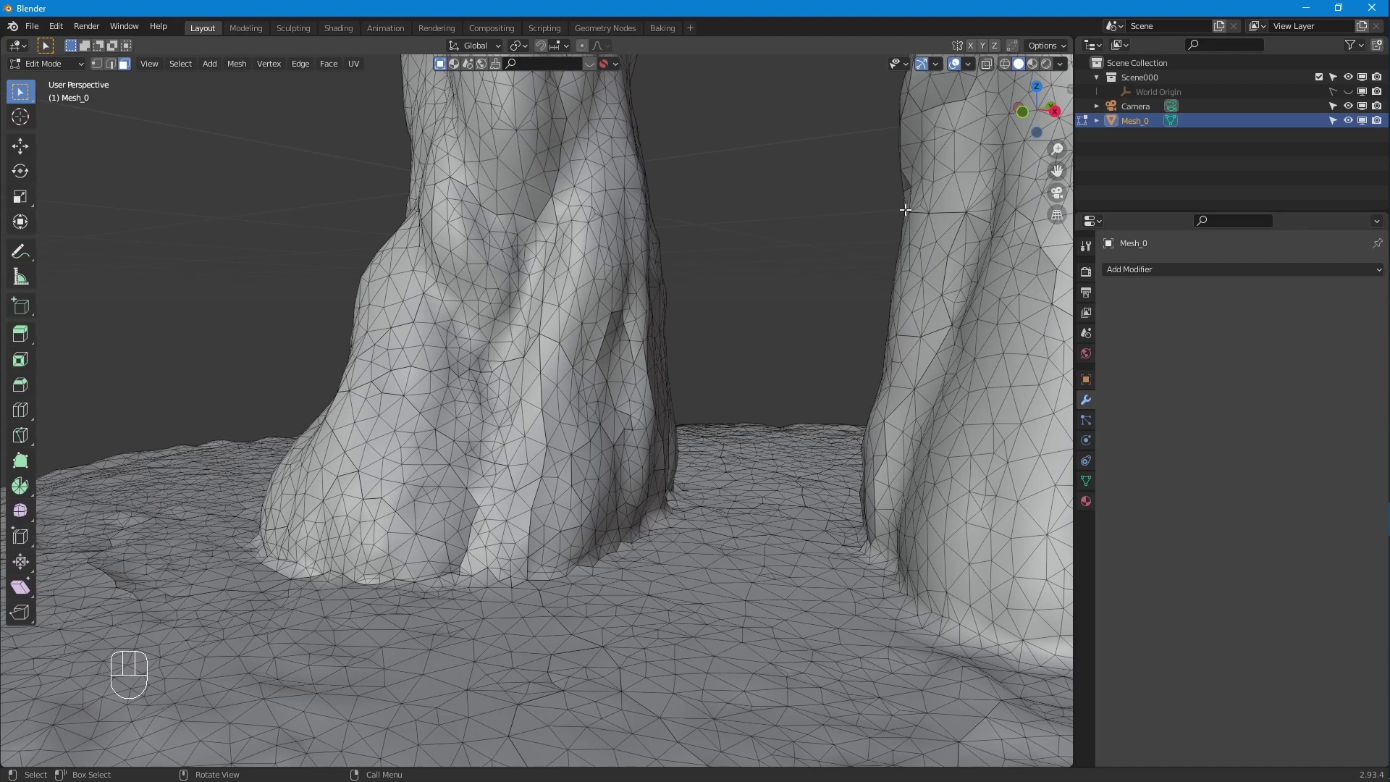
# - Toggle Solid and Material Preview shading, ending textured, and zoom to the foot's base
pyautogui.click(1031, 65)
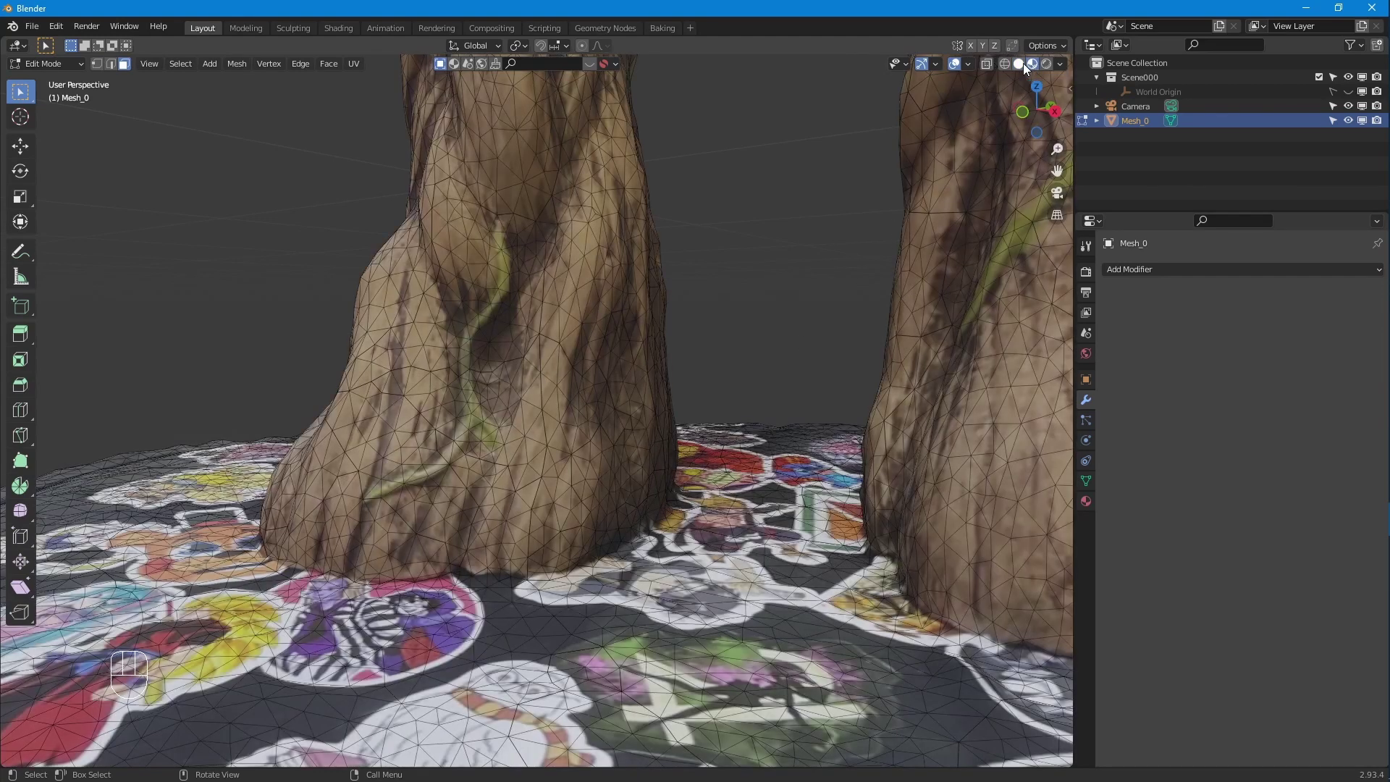
pyautogui.click(1018, 65)
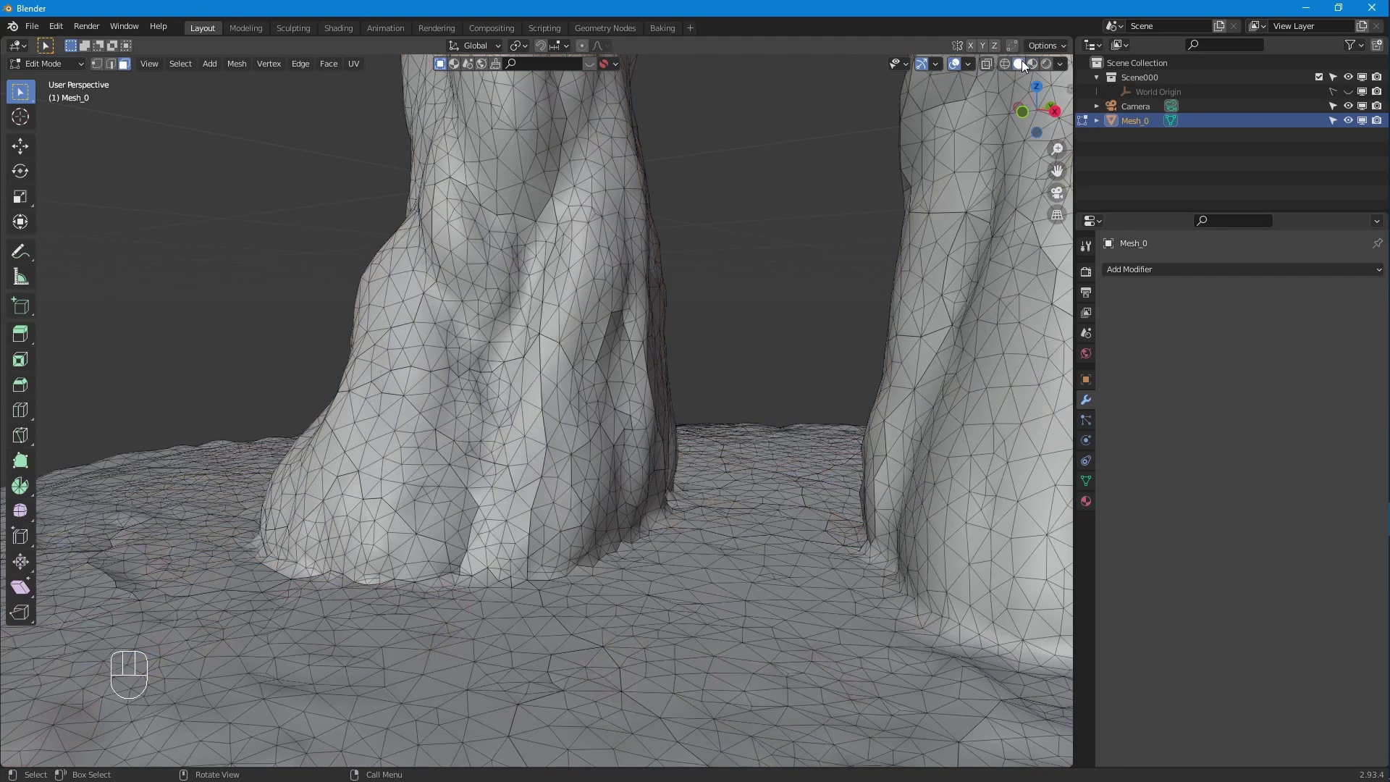
pyautogui.click(1031, 63)
pyautogui.scroll(6, 850, 285)
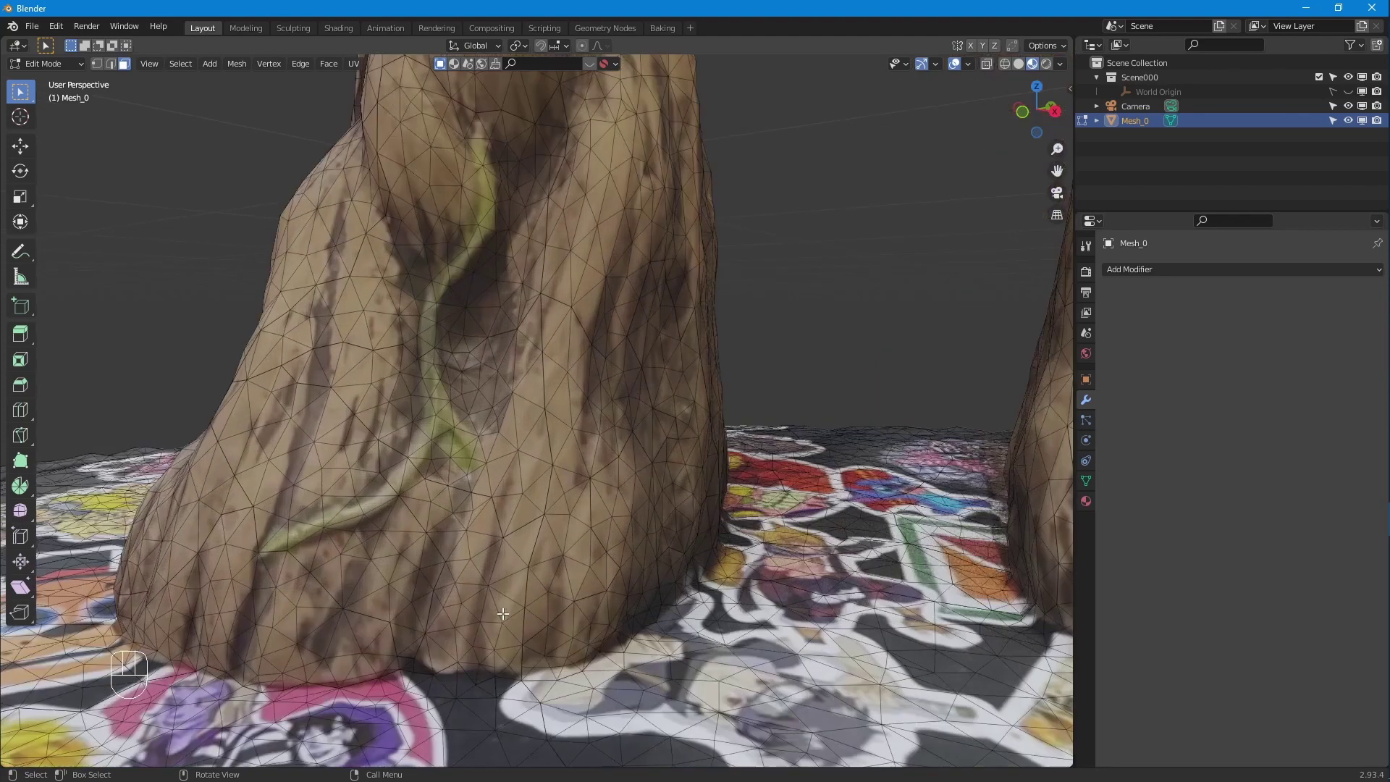
pyautogui.keyDown('shift'); pyautogui.moveTo(622, 311); pyautogui.dragTo(616, 372, button='middle'); pyautogui.keyUp('shift')
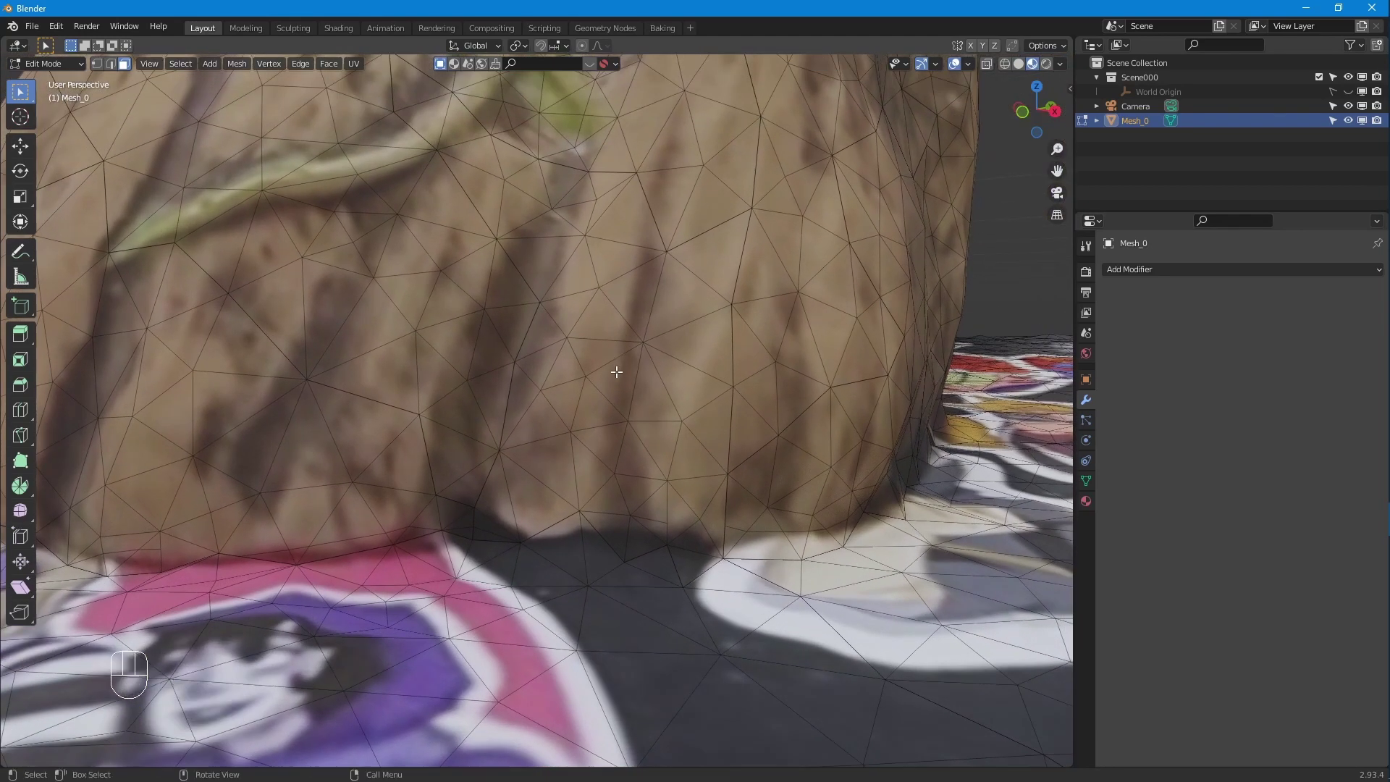
# - Knife-cut a line along where Groot's foot meets the scanned base
pyautogui.press('k')
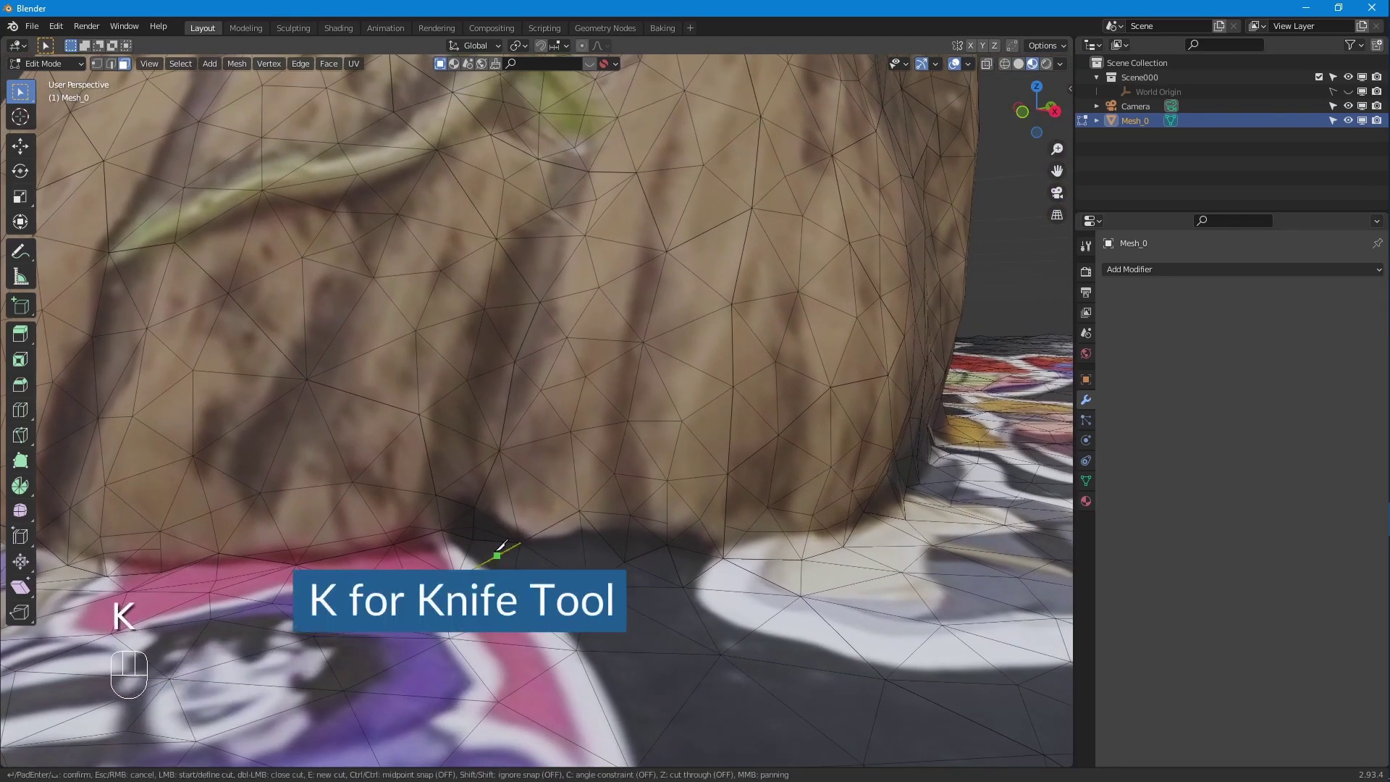
pyautogui.click(486, 516)
pyautogui.click(534, 535)
pyautogui.click(628, 527)
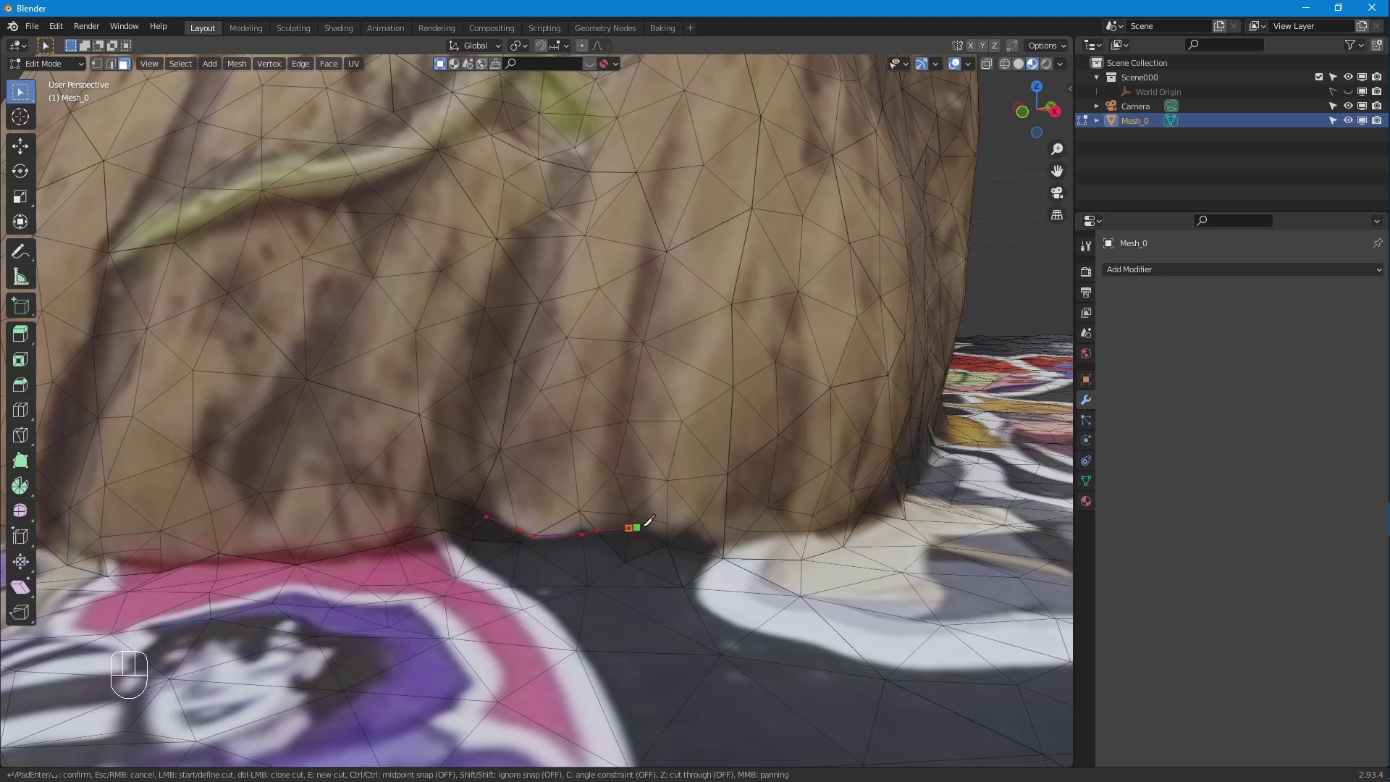
pyautogui.click(805, 544)
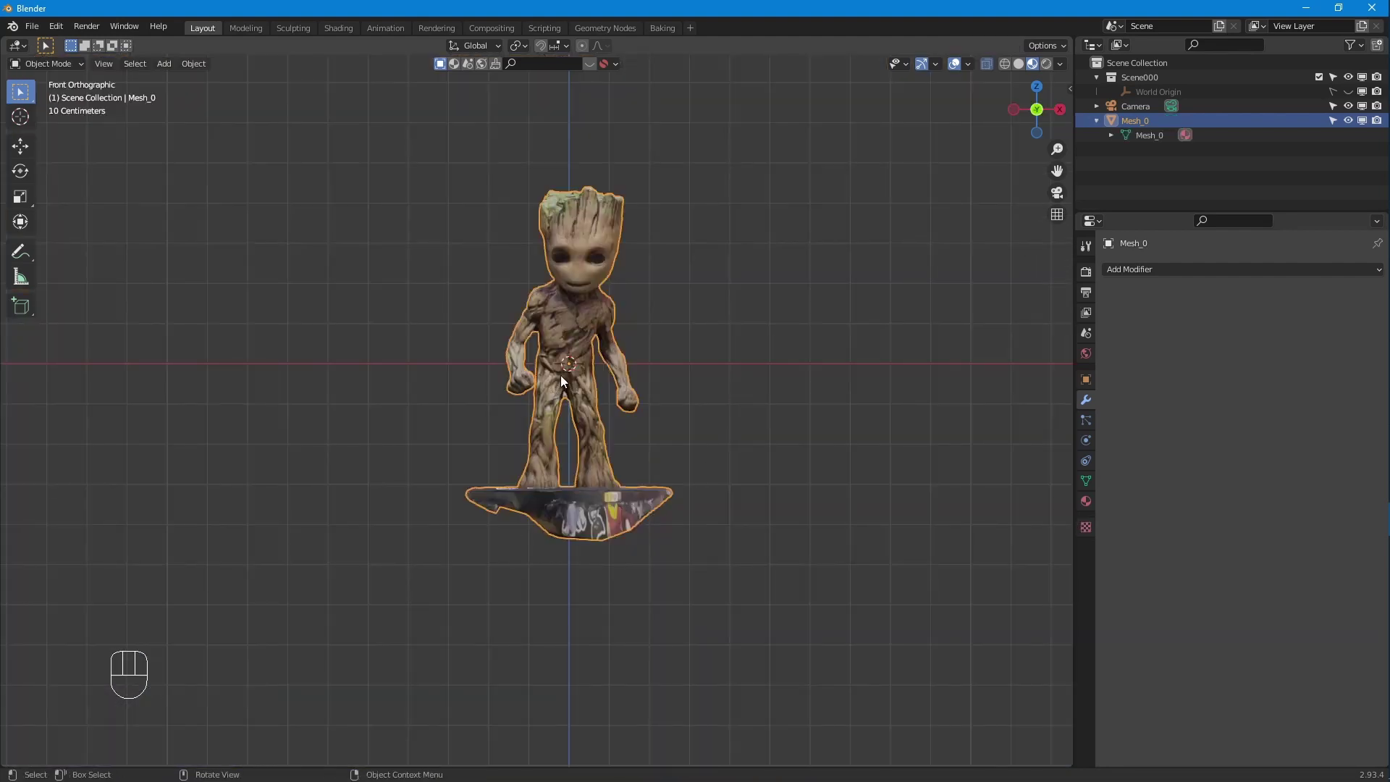
# - Add a mesh cube to the scene and scale it
pyautogui.hotkey('shift', 'a')
pyautogui.moveTo(560, 375)
pyautogui.click(619, 384)
pyautogui.scroll(-3, 652, 336)
pyautogui.press('s')
pyautogui.click(693, 286)
# - Move the cube along Z so its top meets Groot's feet, then select Groot's mesh
pyautogui.press('g')
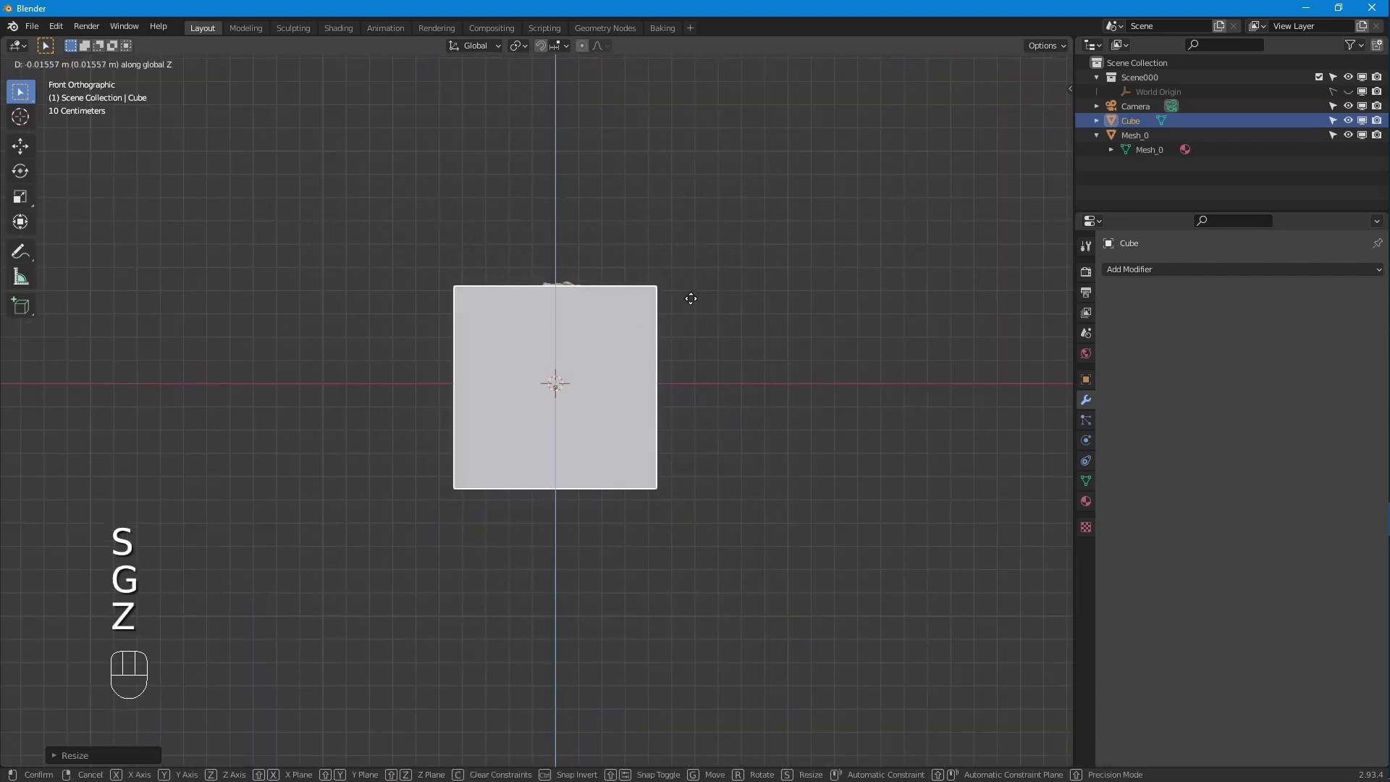
pyautogui.press('z')
pyautogui.click(699, 460)
pyautogui.scroll(2, 696, 459)
pyautogui.moveTo(697, 459)
pyautogui.mouseDown(button='middle')
pyautogui.moveTo(788, 444)
pyautogui.moveTo(700, 472)
pyautogui.mouseUp(button='middle')
pyautogui.press('g')
pyautogui.press('z')
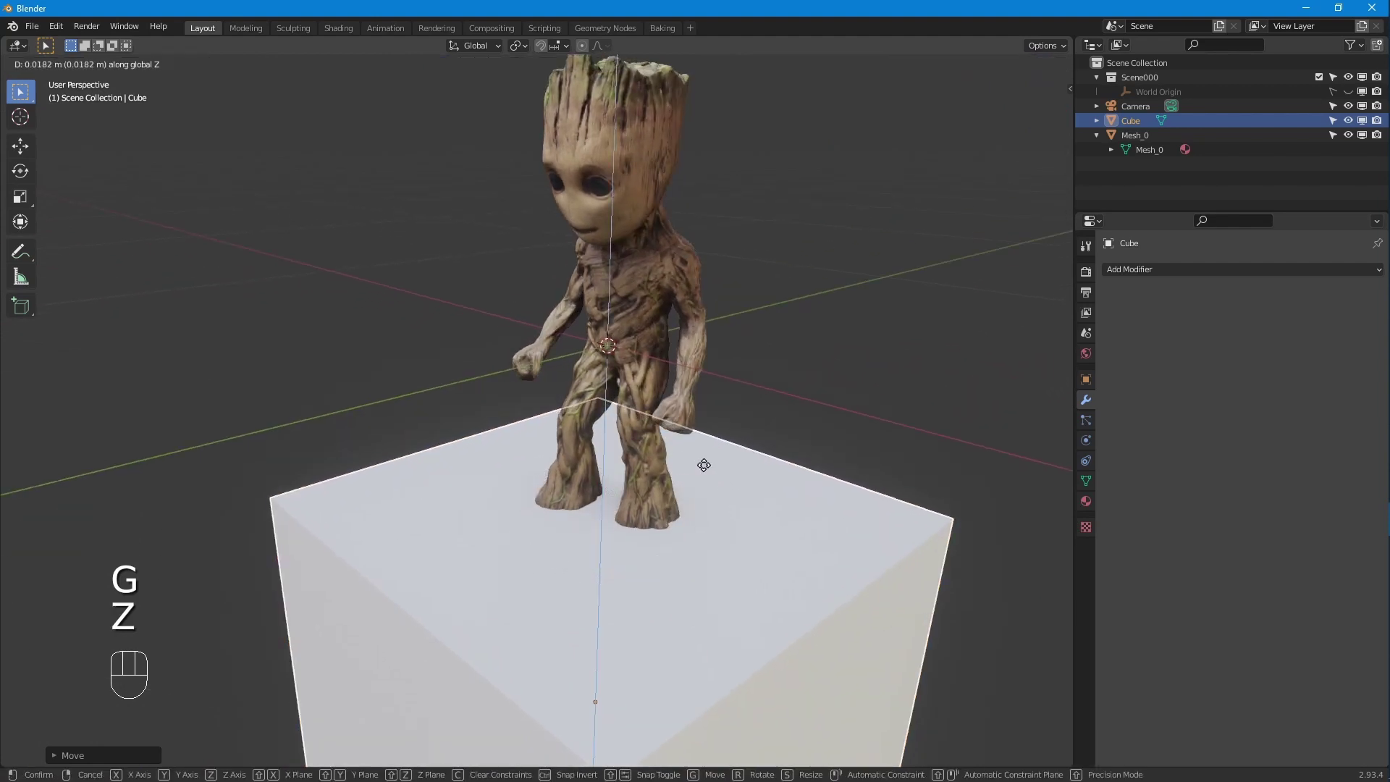
pyautogui.click(703, 464)
pyautogui.press('KP_1')
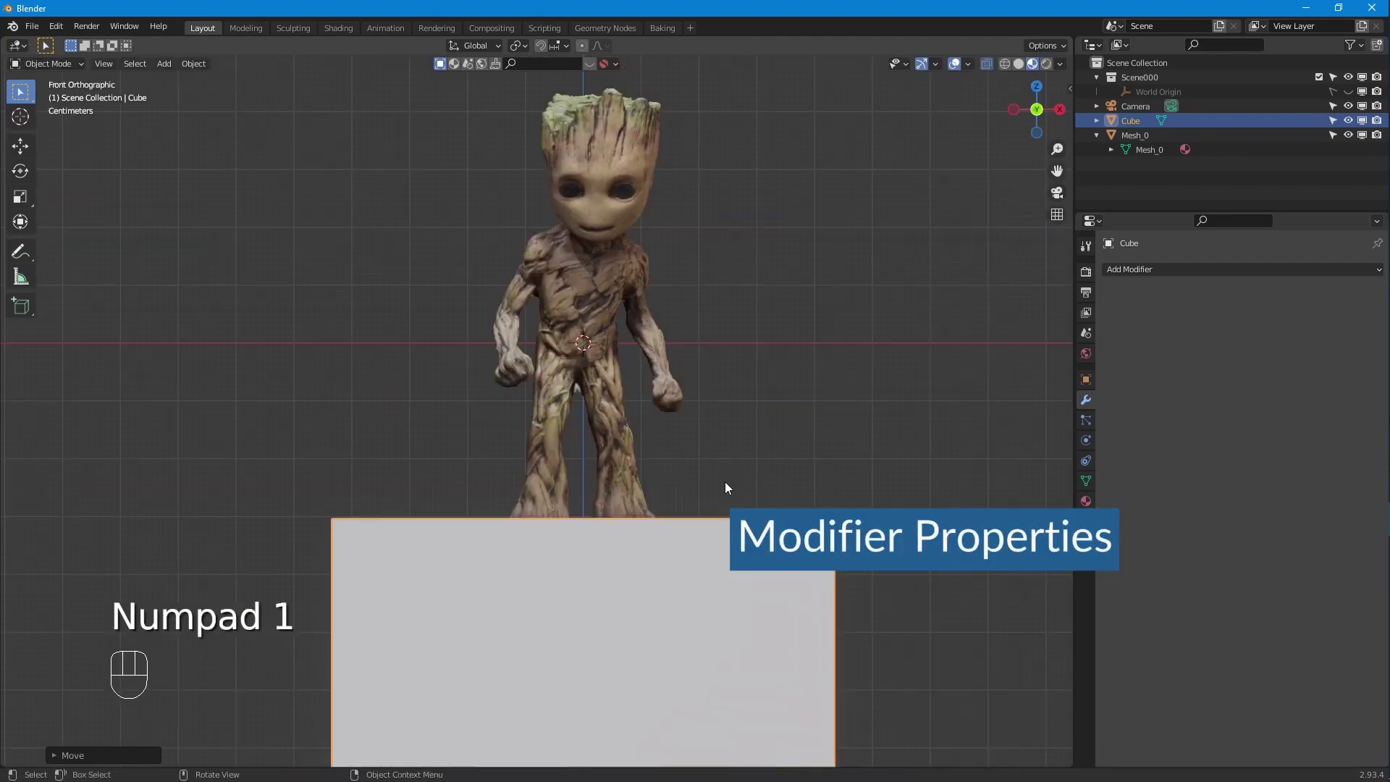
pyautogui.click(637, 316)
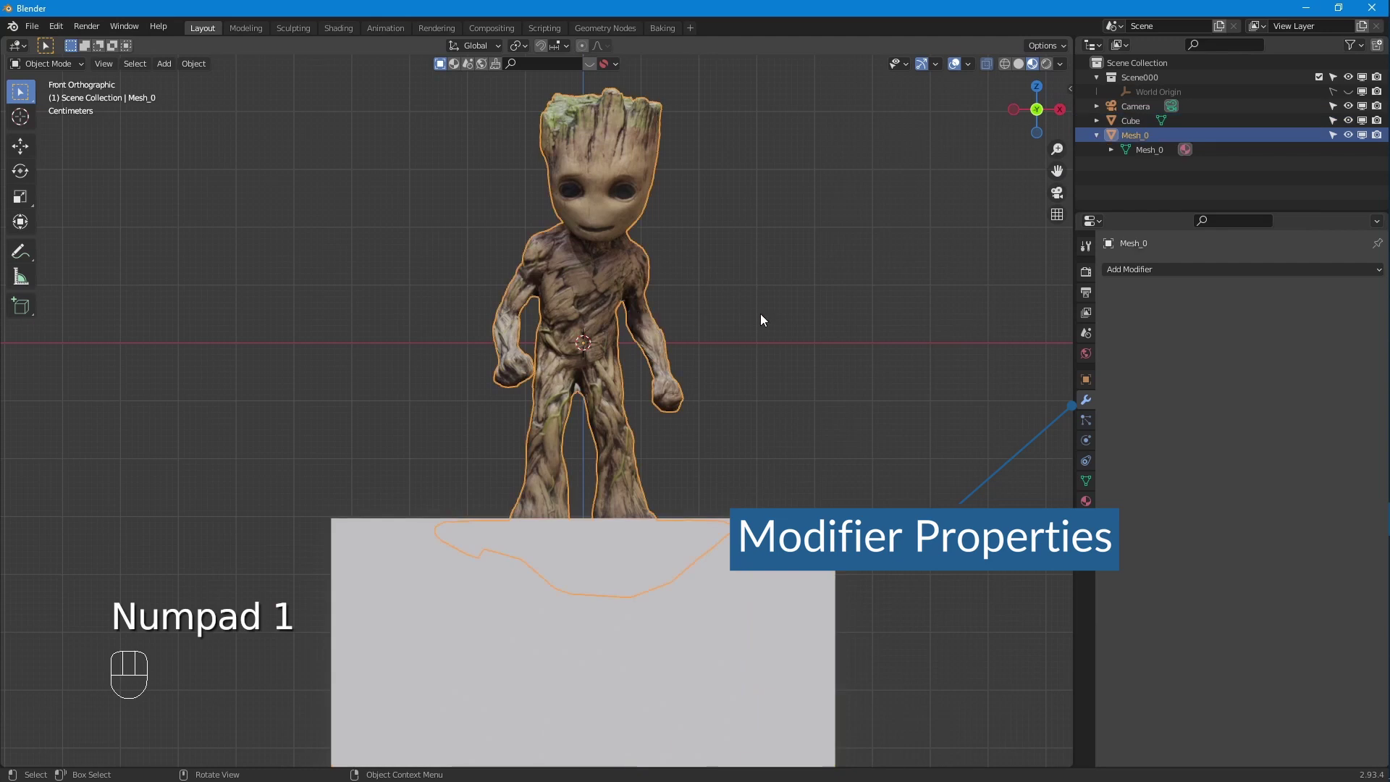
pyautogui.click(1132, 272)
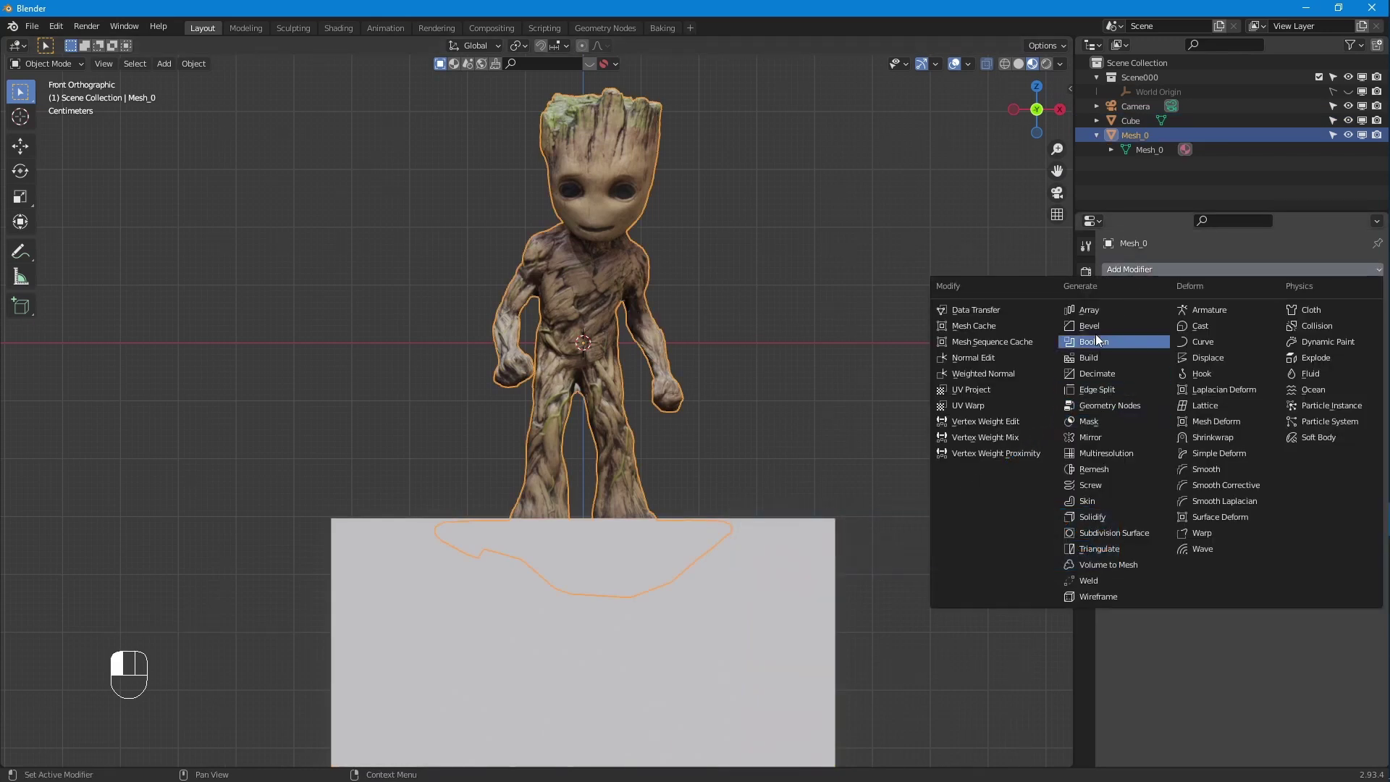
# - Add a Boolean modifier to Groot with the Cube as cutter and apply it
pyautogui.click(1156, 261)
pyautogui.click(1158, 266)
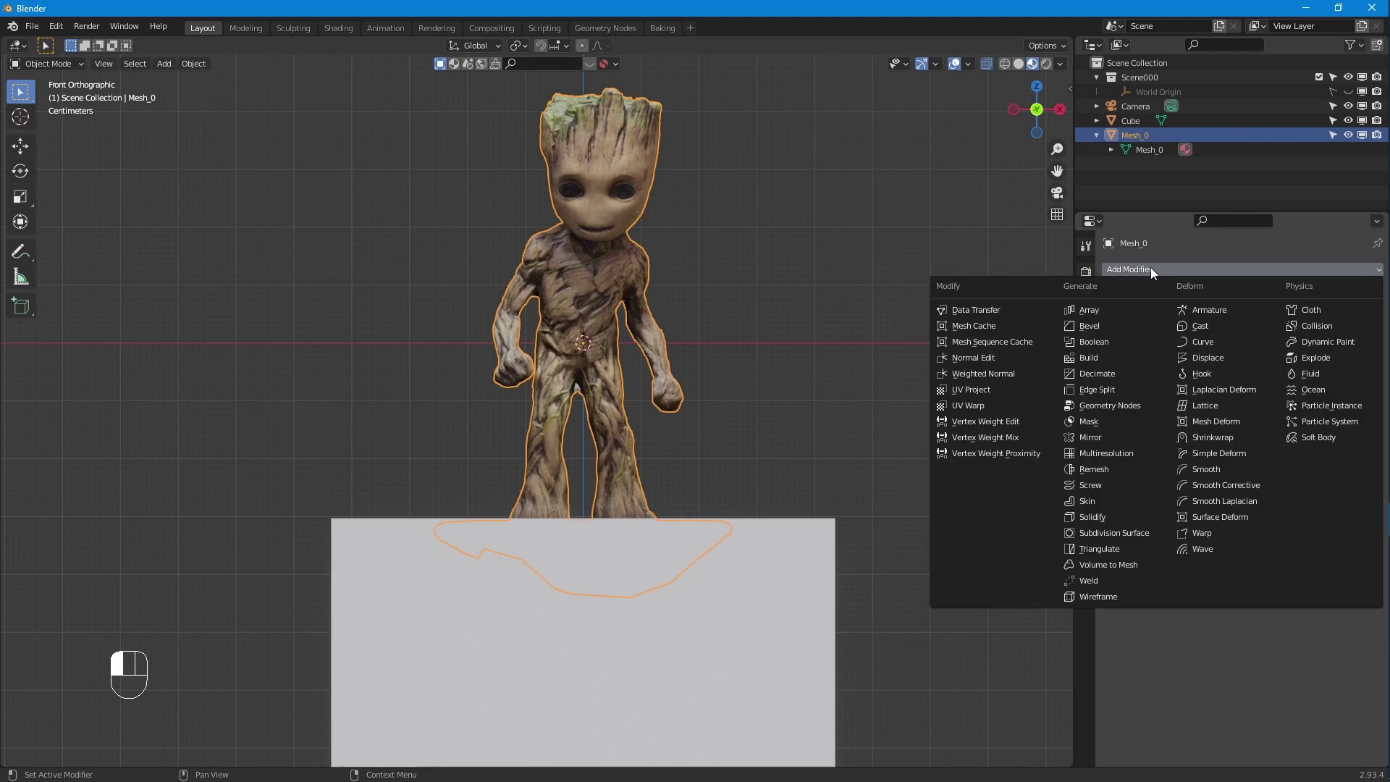
pyautogui.click(1100, 342)
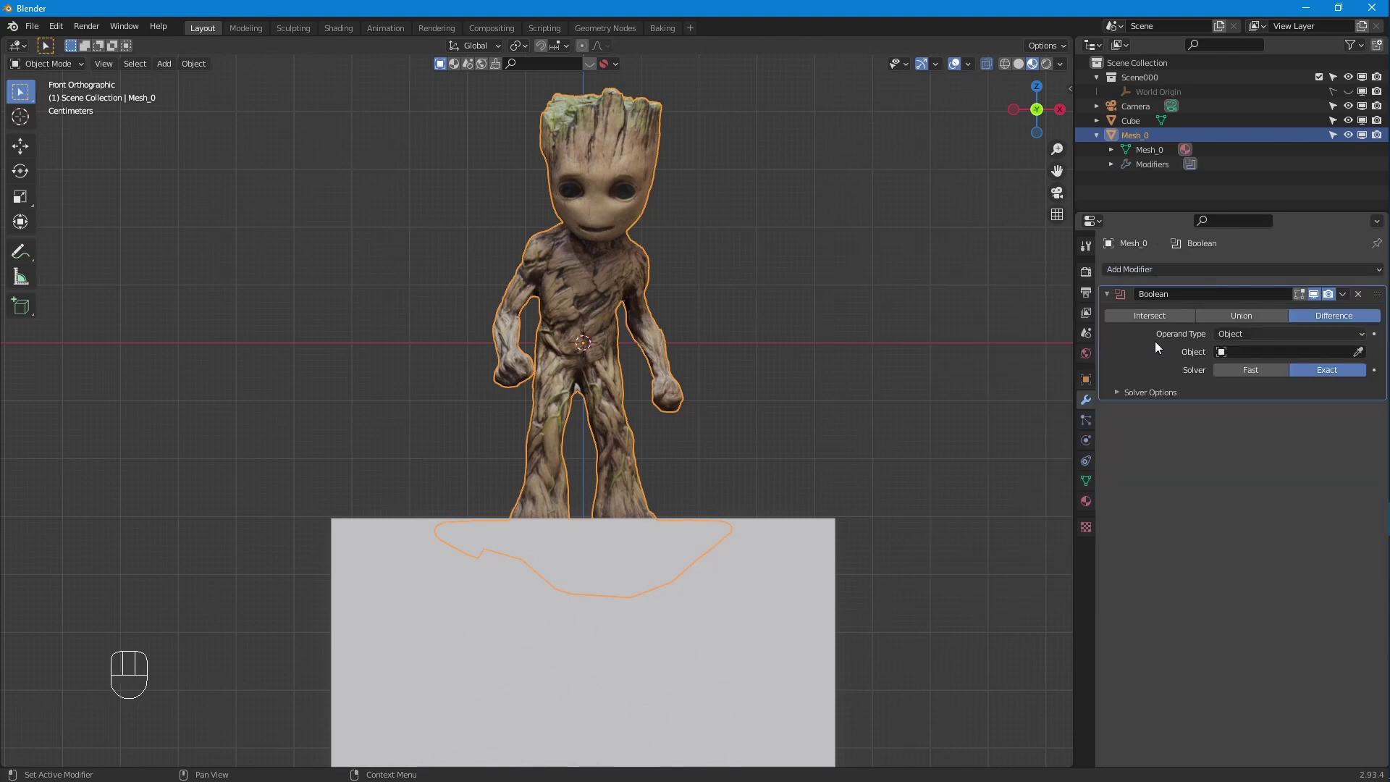
pyautogui.click(1359, 353)
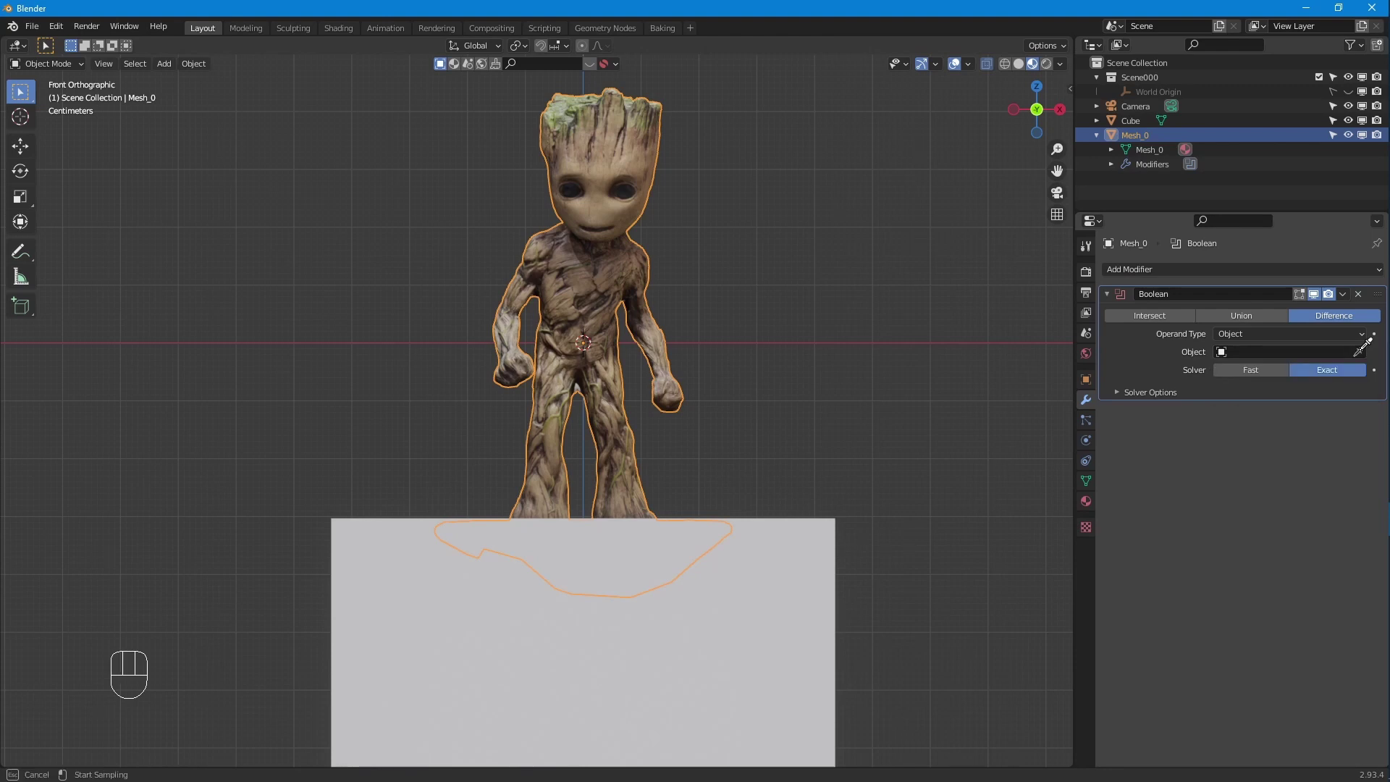
pyautogui.click(770, 601)
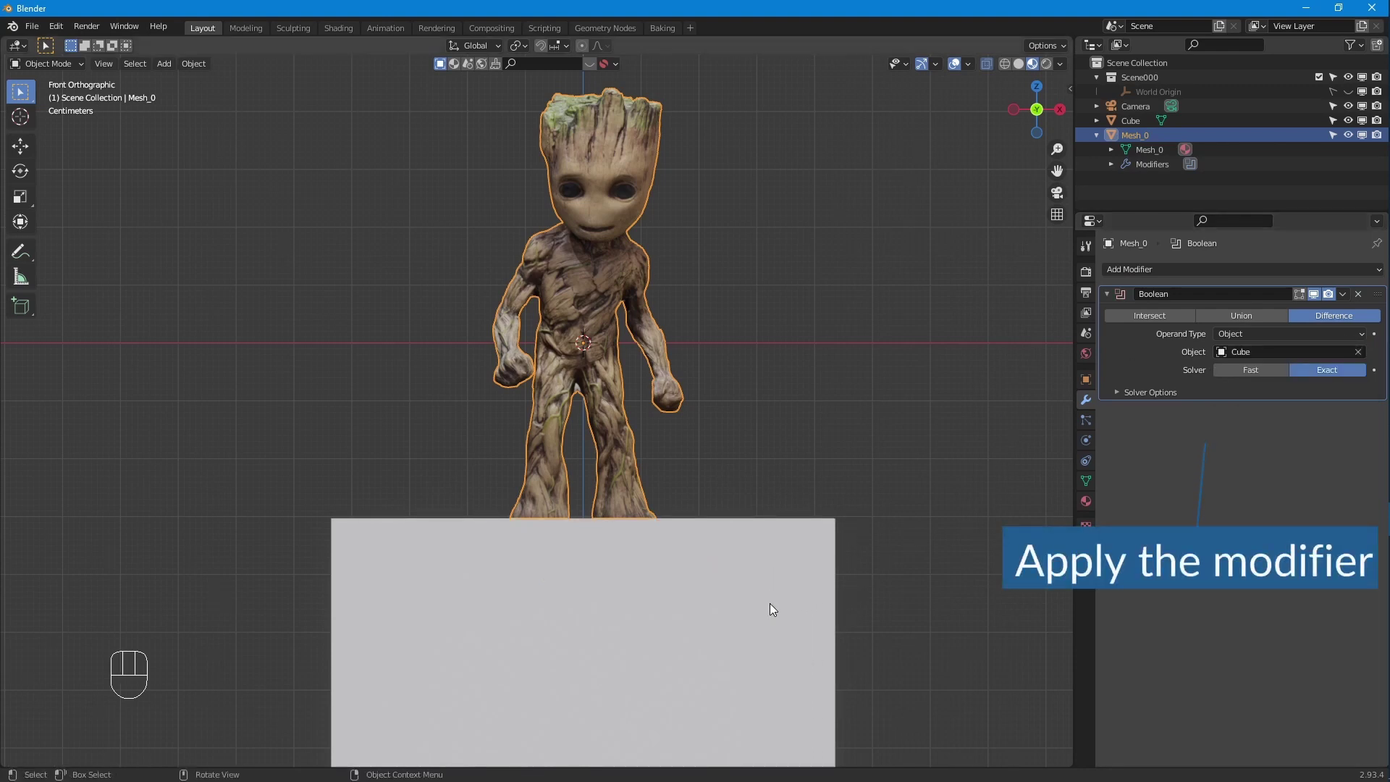
pyautogui.click(1344, 294)
pyautogui.click(1315, 308)
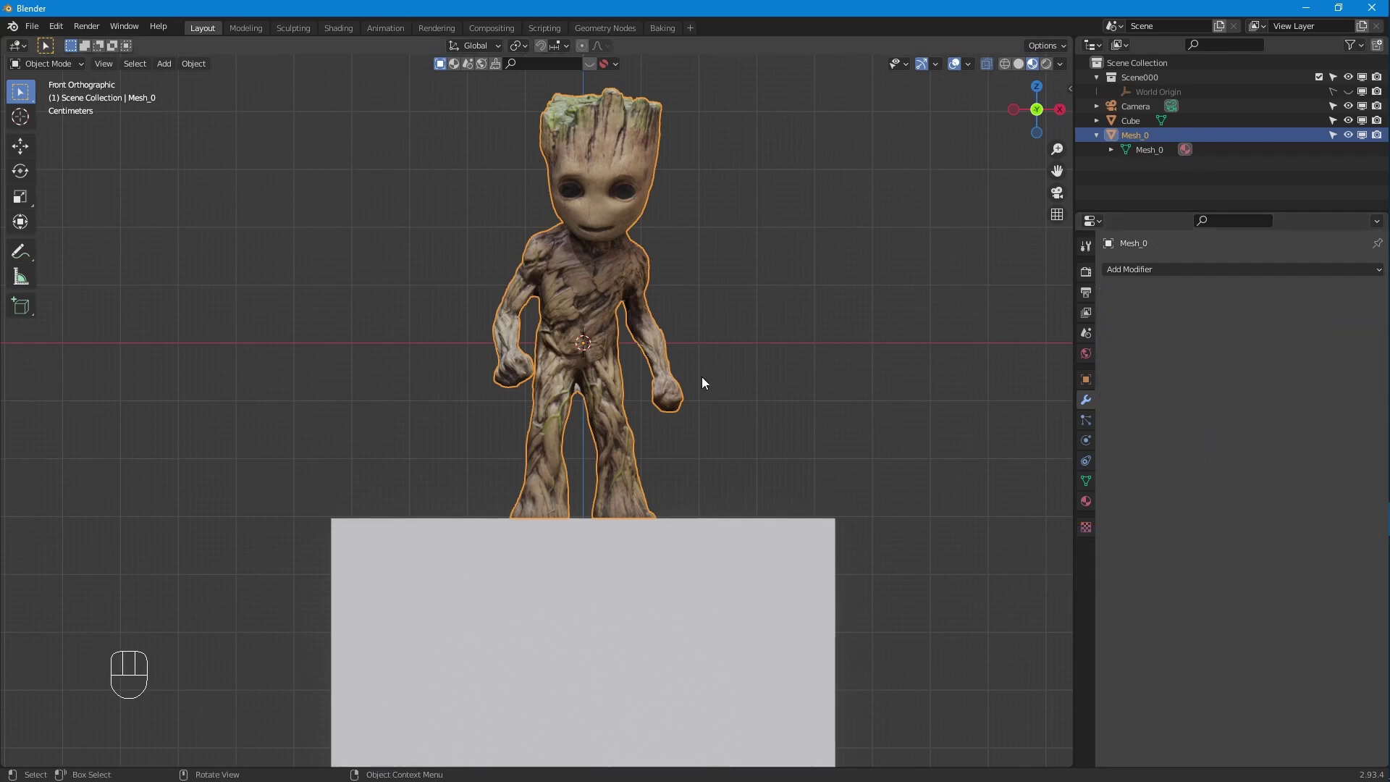
pyautogui.click(616, 557)
# - Delete the cube and frame Groot's trimmed mesh
pyautogui.press('x')
pyautogui.click(617, 557)
pyautogui.moveTo(617, 557); pyautogui.dragTo(615, 480, button='middle')
pyautogui.click(633, 460)
pyautogui.press('KP_Decimal')
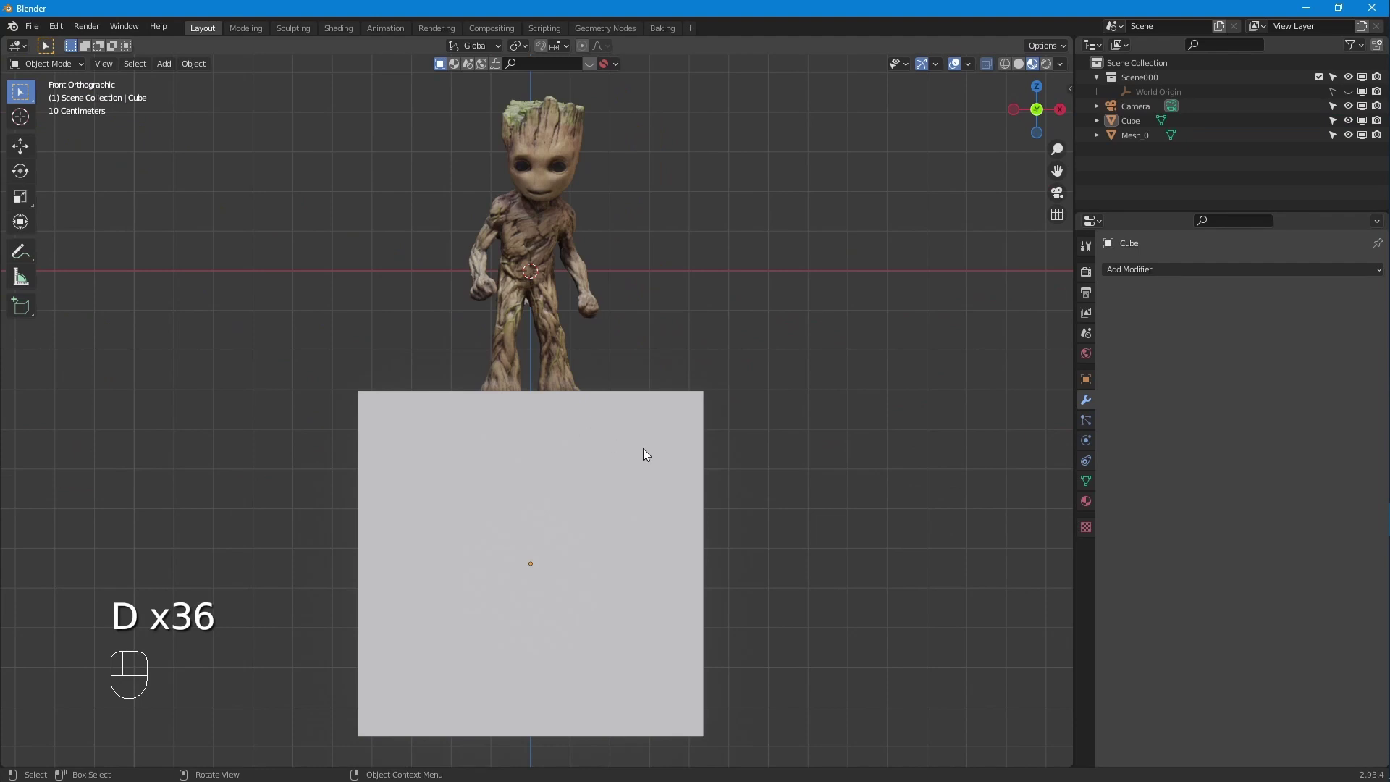
# - Select the cube and Groot, run a Shift+Ctrl+B Difference cut, and inspect the flat base
pyautogui.click(643, 450)
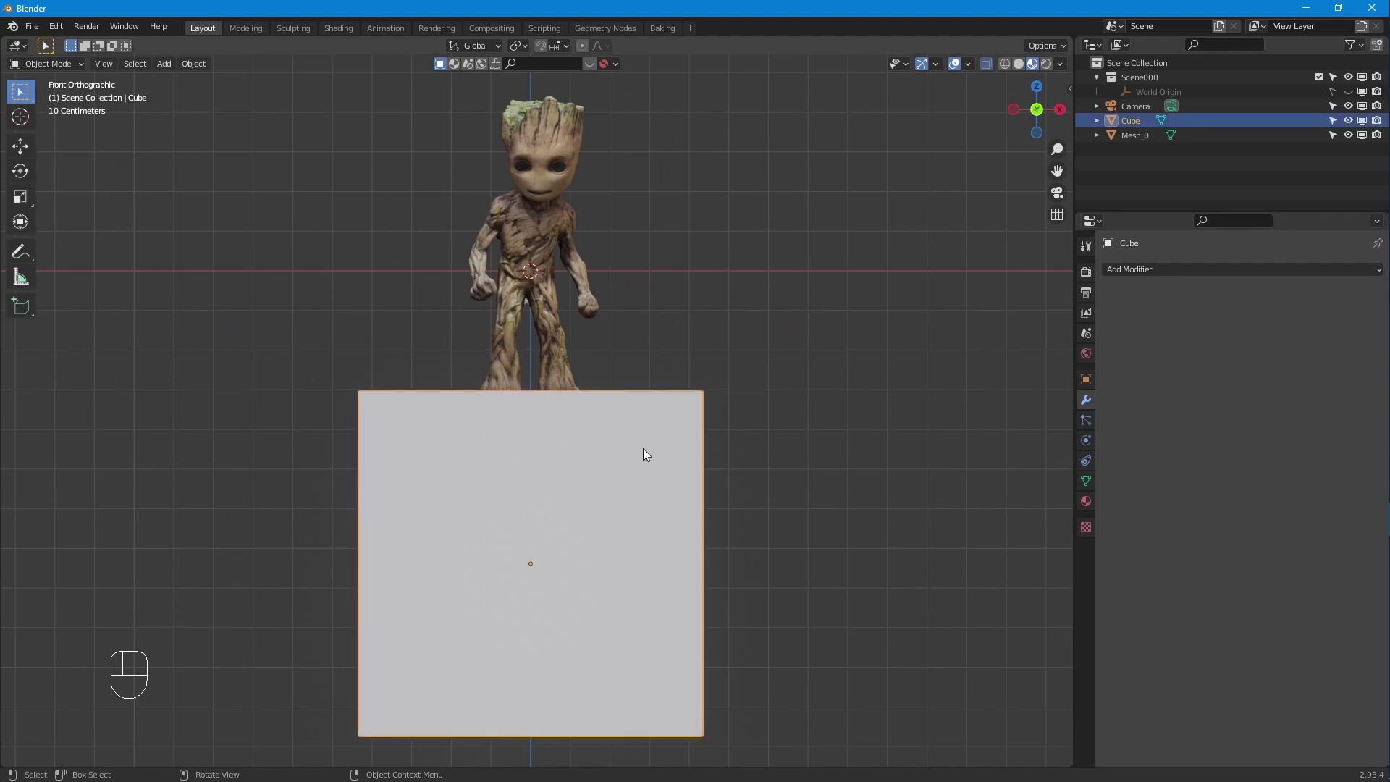
pyautogui.press('shift')
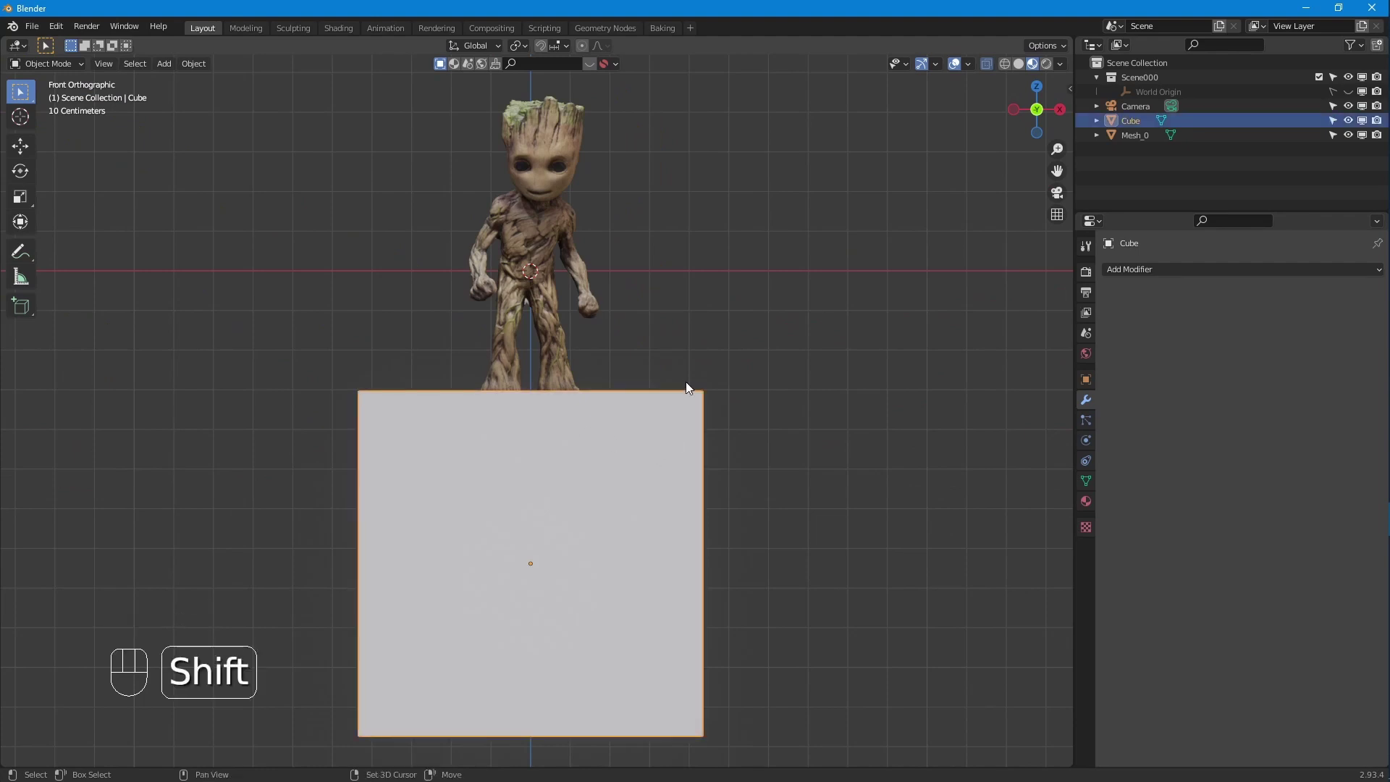
pyautogui.keyDown('shift'); pyautogui.click(543, 229); pyautogui.keyUp('shift')
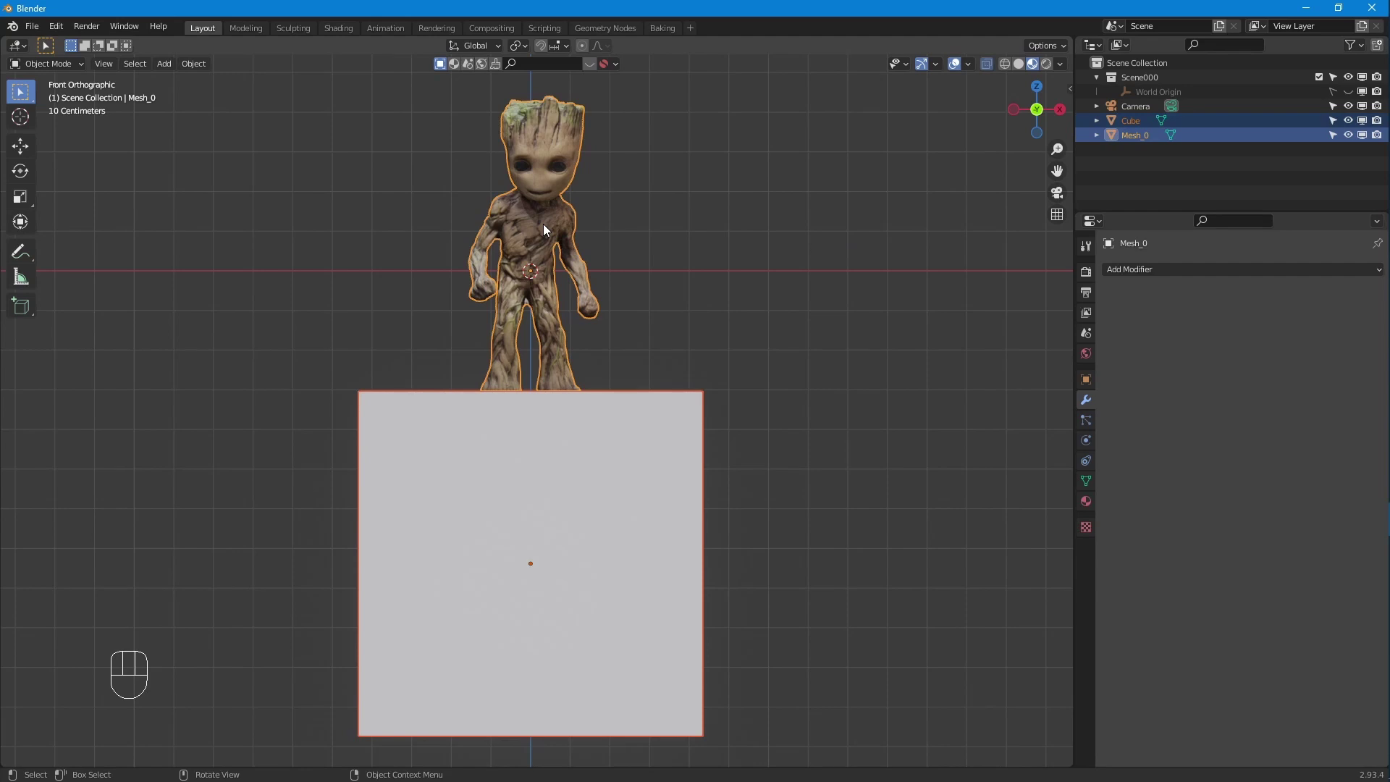
pyautogui.hotkey('shift', 'ctrl', 'b')
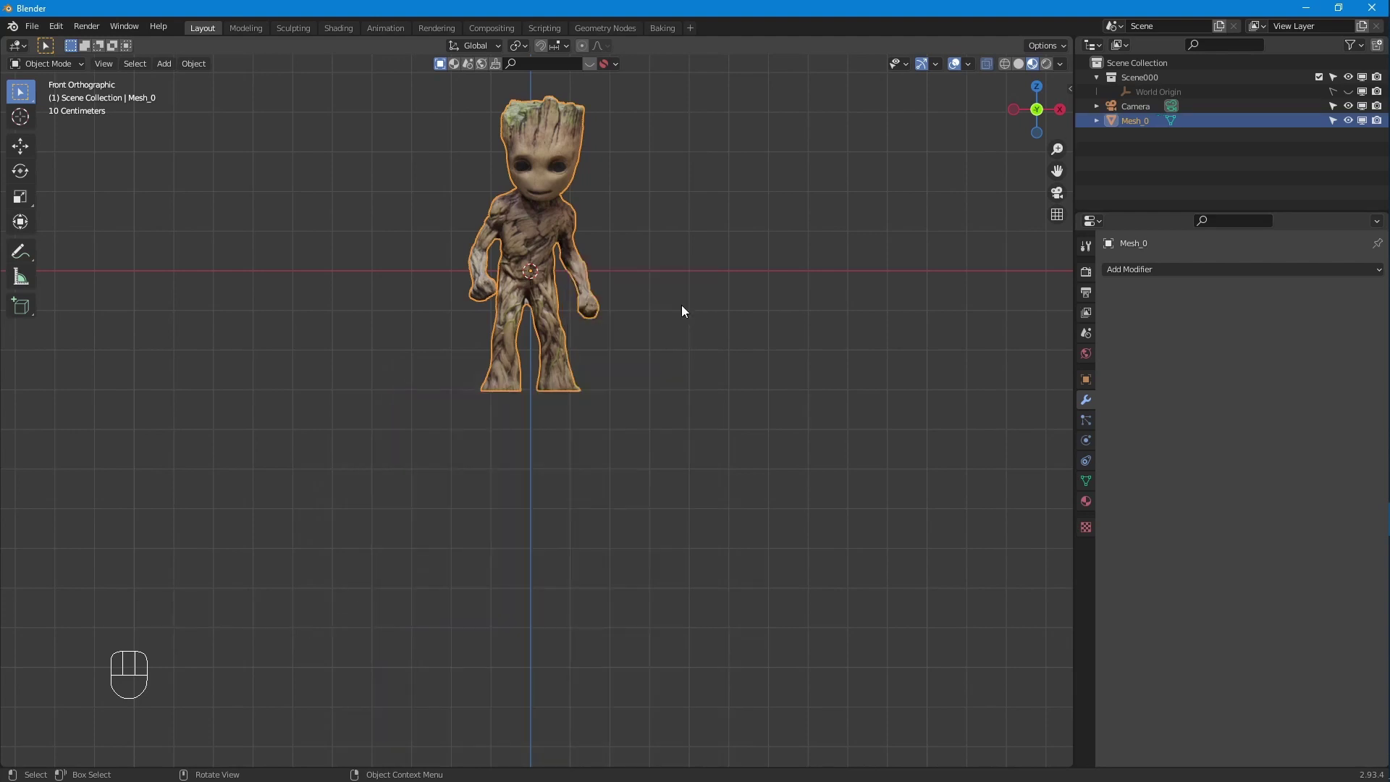
pyautogui.press('KP_Decimal')
pyautogui.moveTo(696, 340); pyautogui.dragTo(764, 443, button='middle')
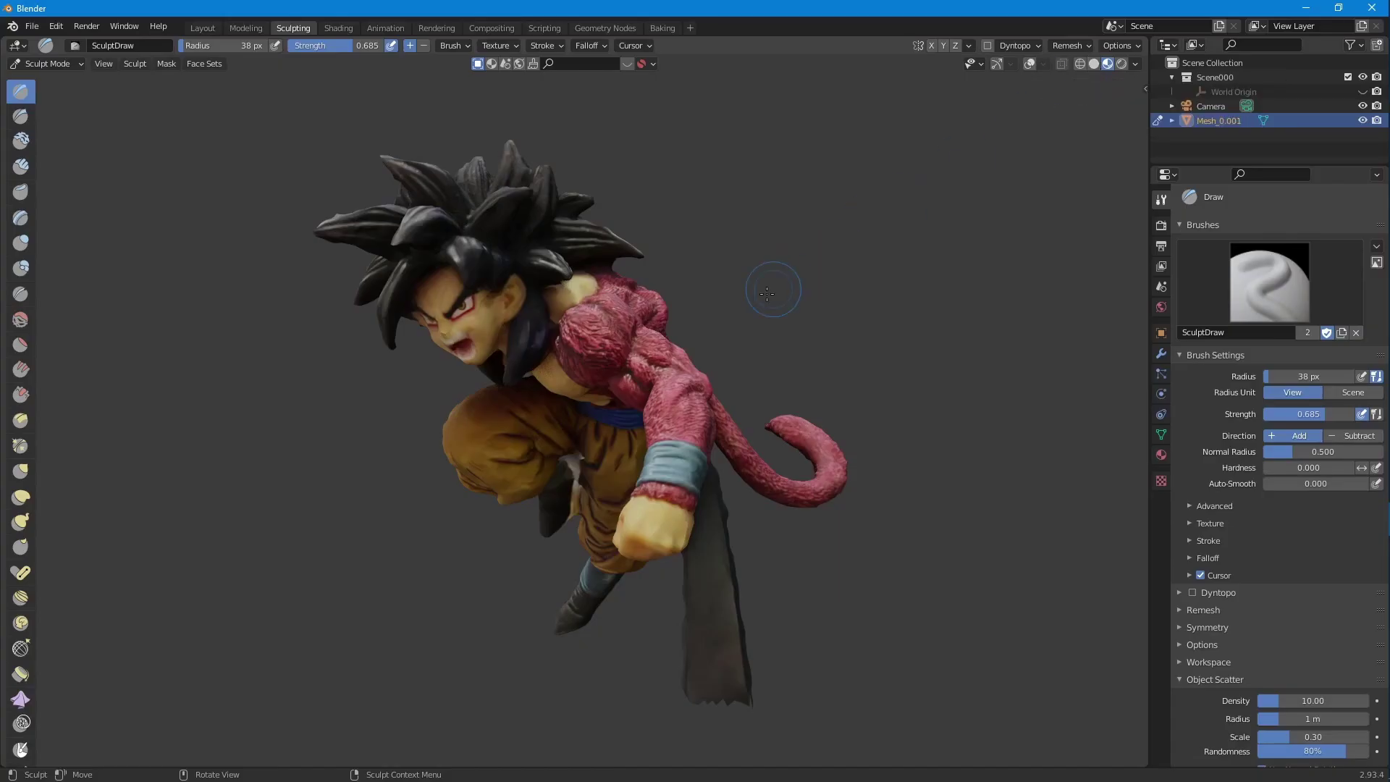
# - Orbit the grey Goku scan in Sculpt Mode toward a front view
pyautogui.moveTo(772, 285)
pyautogui.mouseDown(button='middle')
pyautogui.moveTo(878, 283)
pyautogui.moveTo(905, 190)
pyautogui.mouseUp(button='middle')
# - Sculpt the lumpy shoulder, switching between Solid and Material Preview shading to check it
pyautogui.click(1093, 64)
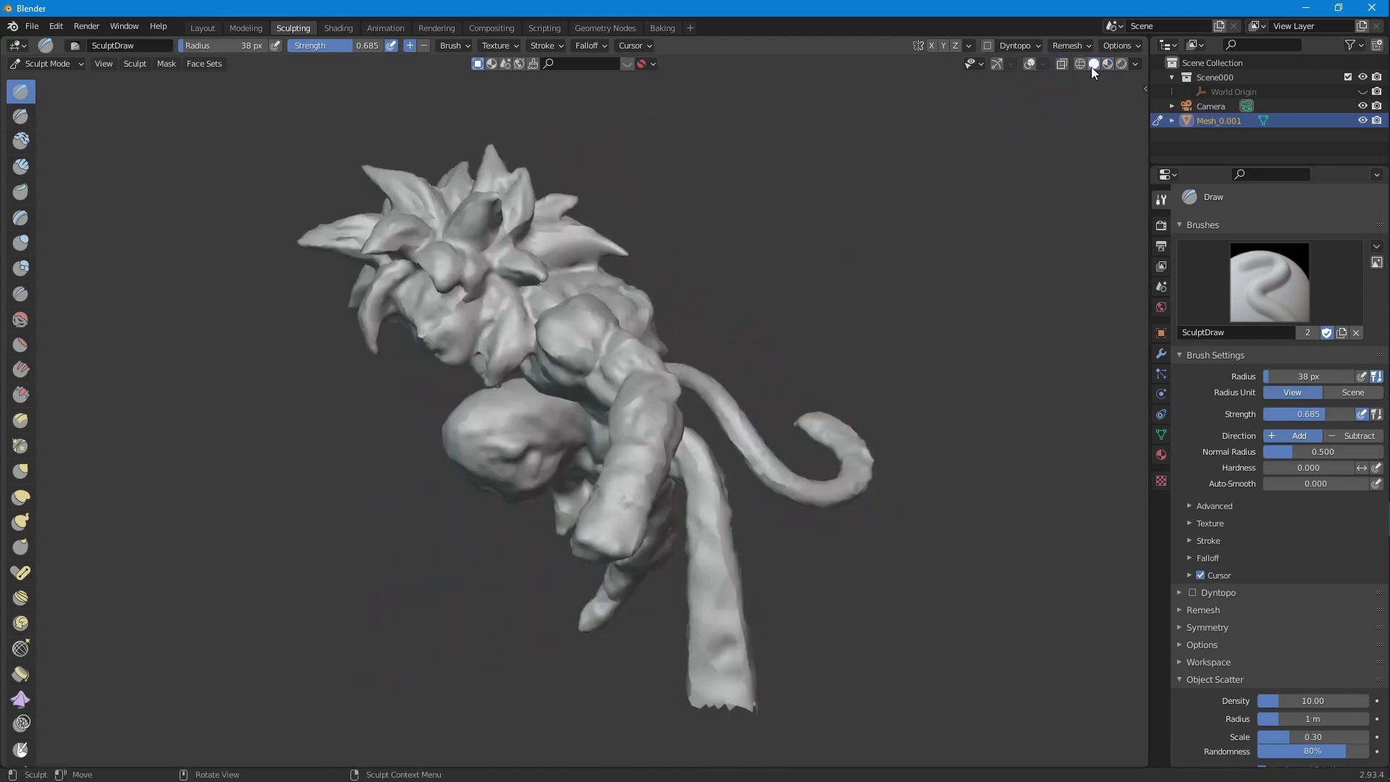
pyautogui.click(1105, 63)
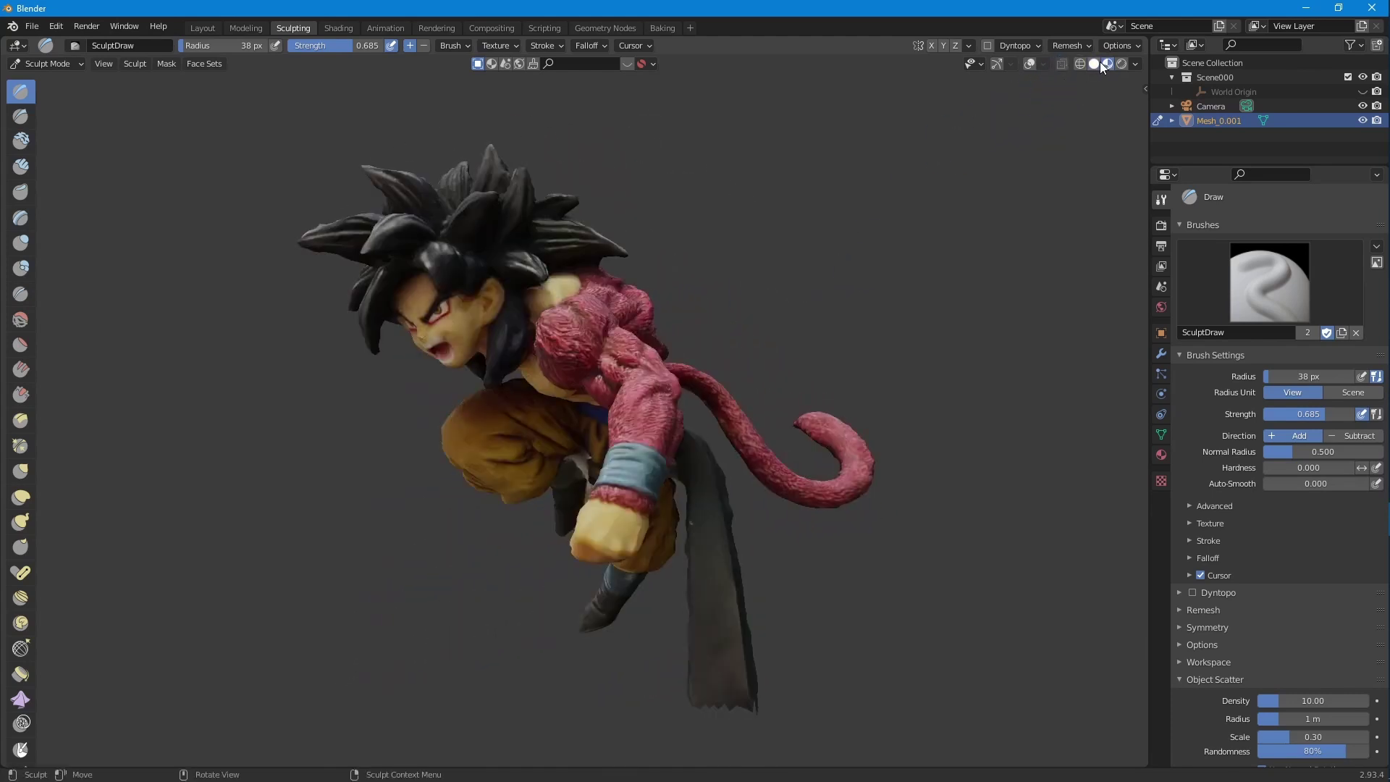
pyautogui.click(1093, 64)
pyautogui.scroll(6, 694, 246)
pyautogui.moveTo(639, 295)
pyautogui.mouseDown(button='middle')
pyautogui.moveTo(635, 335)
pyautogui.moveTo(689, 310)
pyautogui.moveTo(731, 312)
pyautogui.moveTo(719, 316)
pyautogui.mouseUp(button='middle')
pyautogui.moveTo(806, 375)
pyautogui.mouseDown()
pyautogui.moveTo(845, 375)
pyautogui.moveTo(784, 365)
pyautogui.moveTo(823, 378)
pyautogui.moveTo(861, 369)
pyautogui.moveTo(780, 357)
pyautogui.mouseUp()
pyautogui.moveTo(862, 301); pyautogui.dragTo(854, 246)
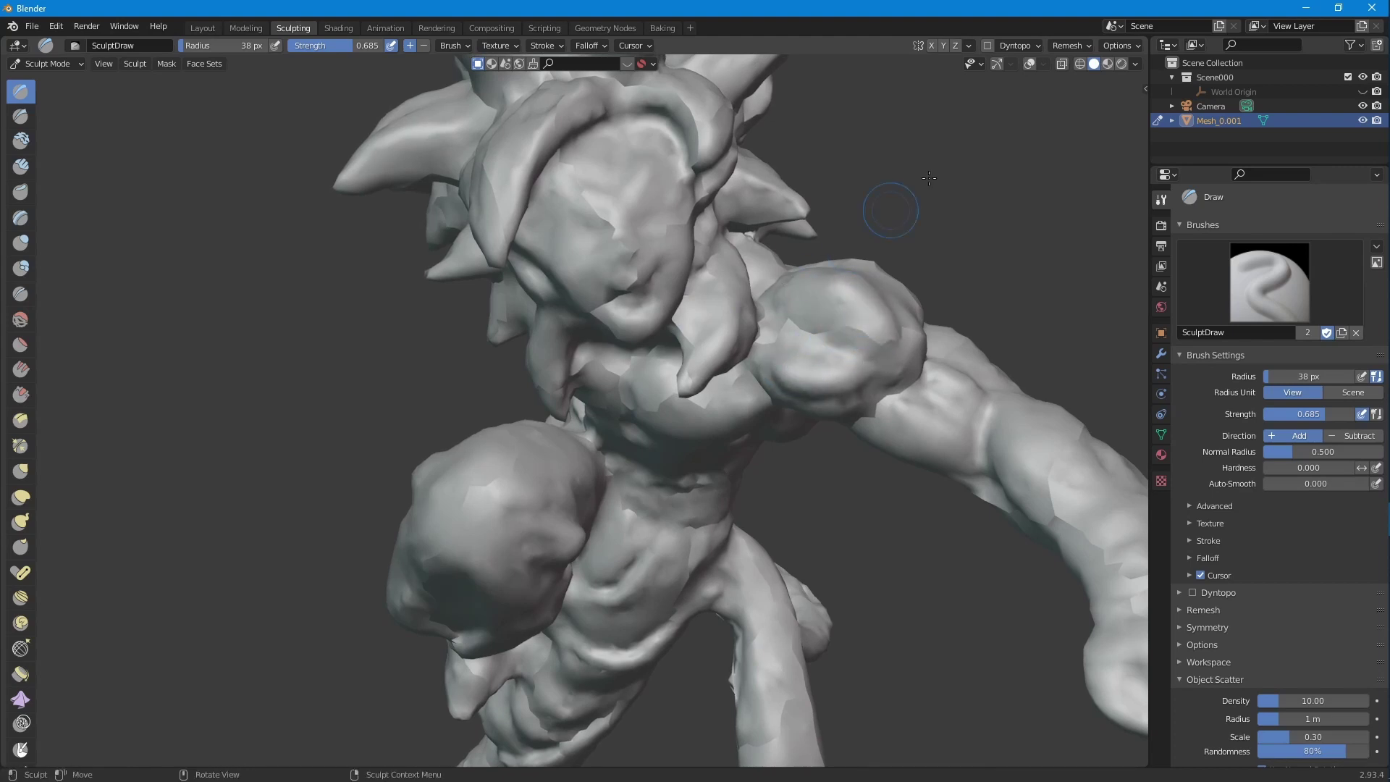
pyautogui.click(1106, 64)
pyautogui.click(1092, 65)
pyautogui.moveTo(890, 300)
pyautogui.mouseDown()
pyautogui.moveTo(870, 325)
pyautogui.moveTo(881, 302)
pyautogui.moveTo(869, 283)
pyautogui.moveTo(818, 289)
pyautogui.mouseUp()
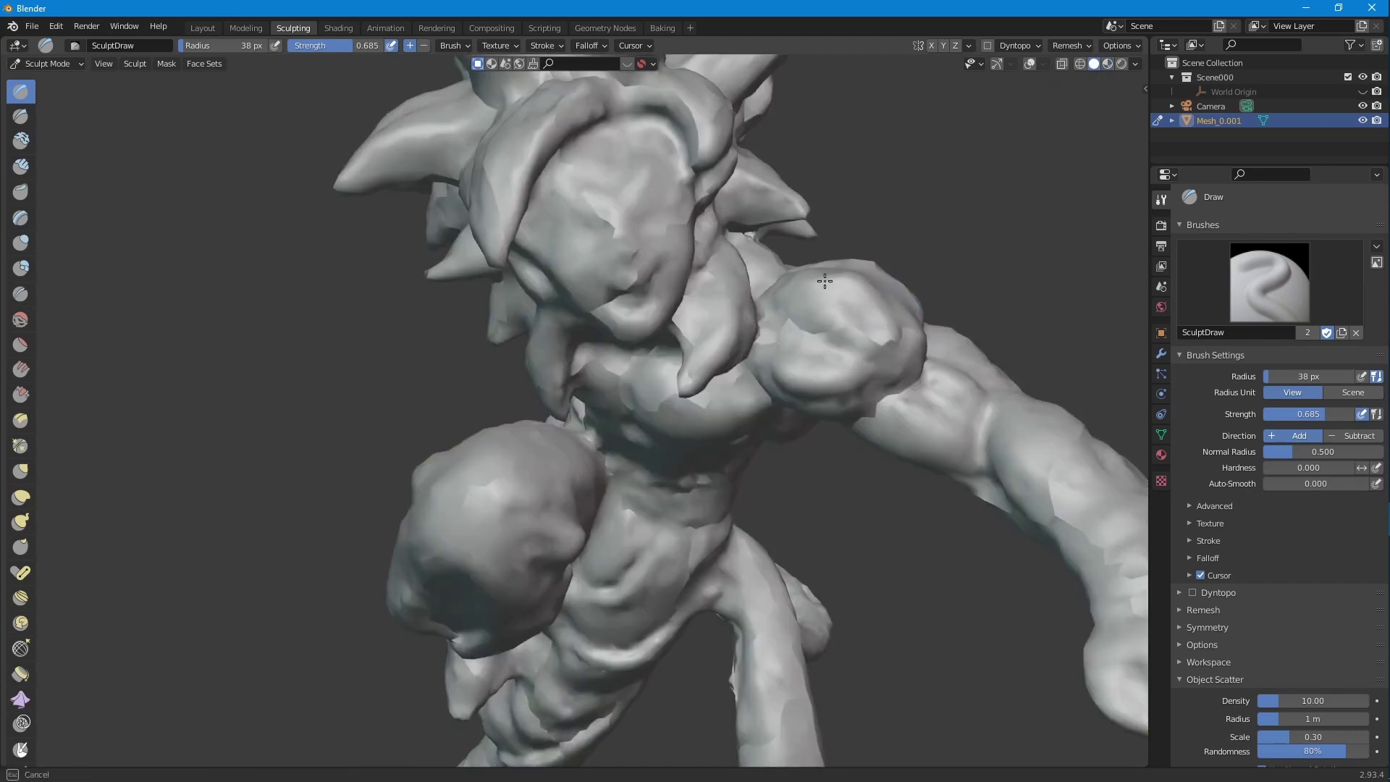
pyautogui.click(1105, 64)
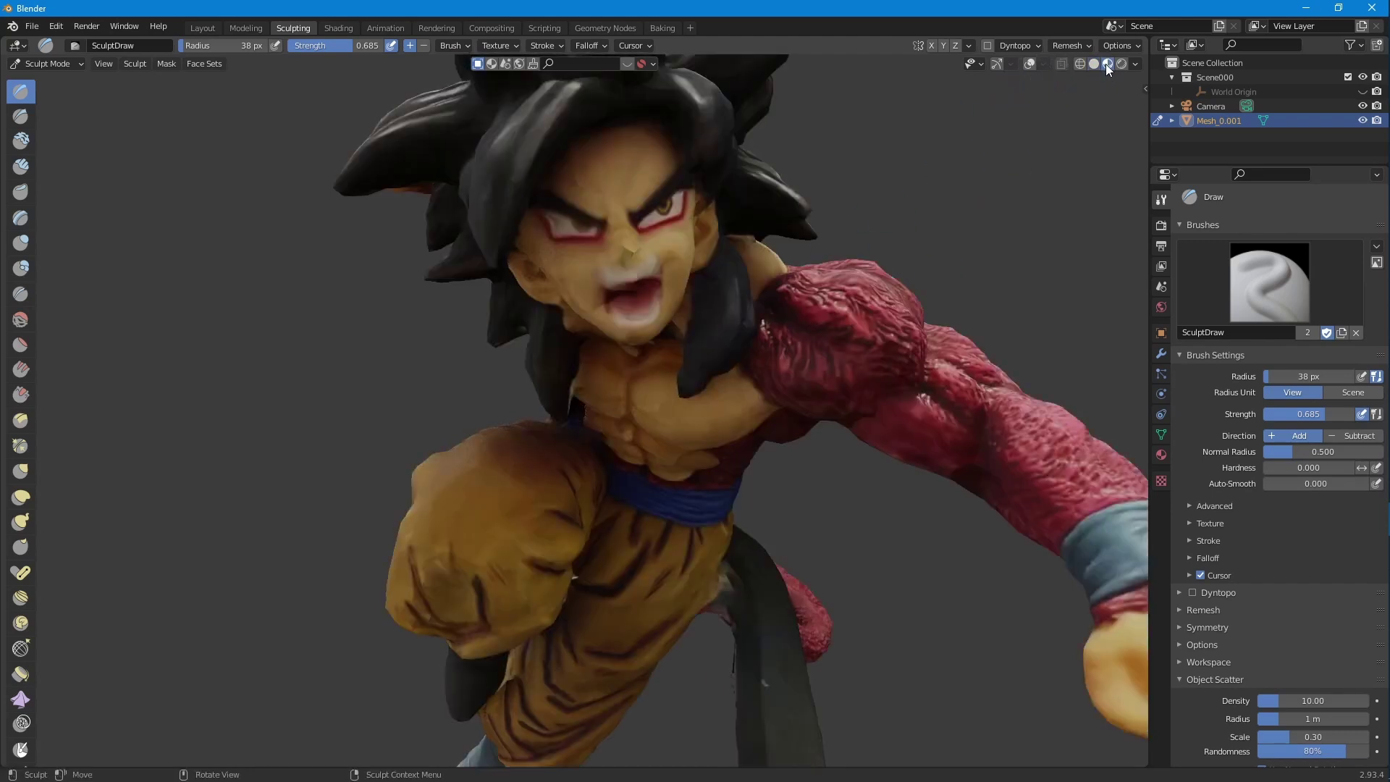
# - Sculpt along the red arm, shrinking the brush to 37 px
pyautogui.moveTo(887, 302); pyautogui.dragTo(783, 307, button='middle')
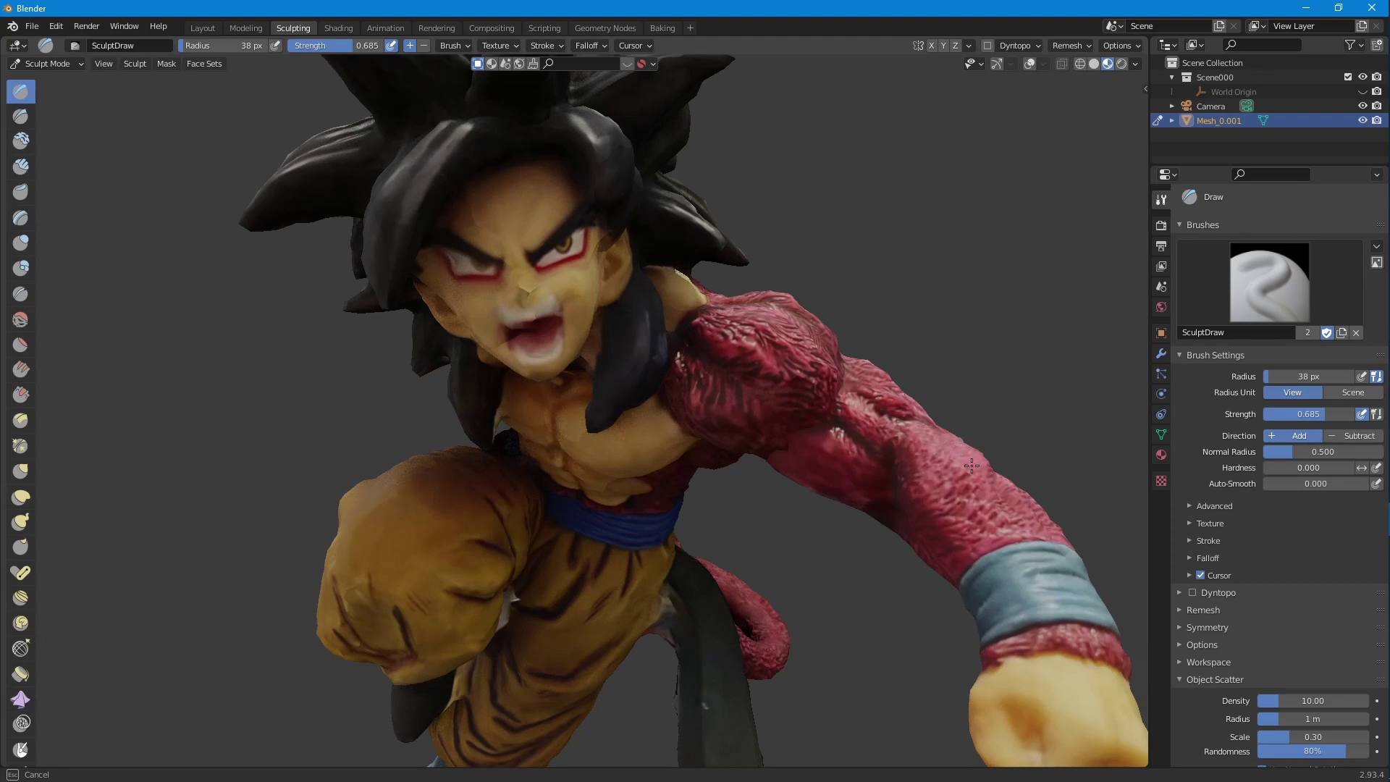
pyautogui.scroll(-4, 967, 378)
pyautogui.moveTo(877, 351); pyautogui.dragTo(587, 185, button='middle')
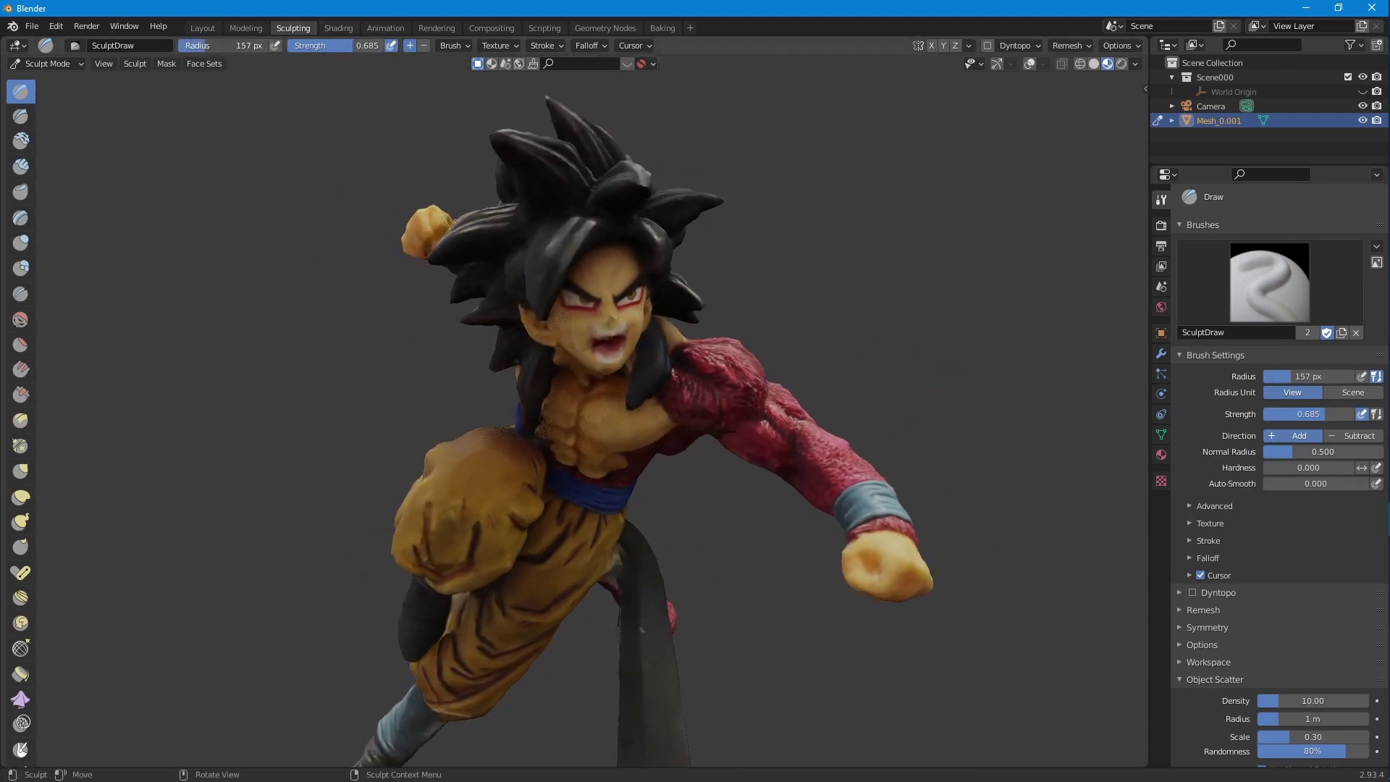
pyautogui.moveTo(747, 324)
pyautogui.mouseDown()
pyautogui.moveTo(836, 472)
pyautogui.moveTo(879, 506)
pyautogui.mouseUp()
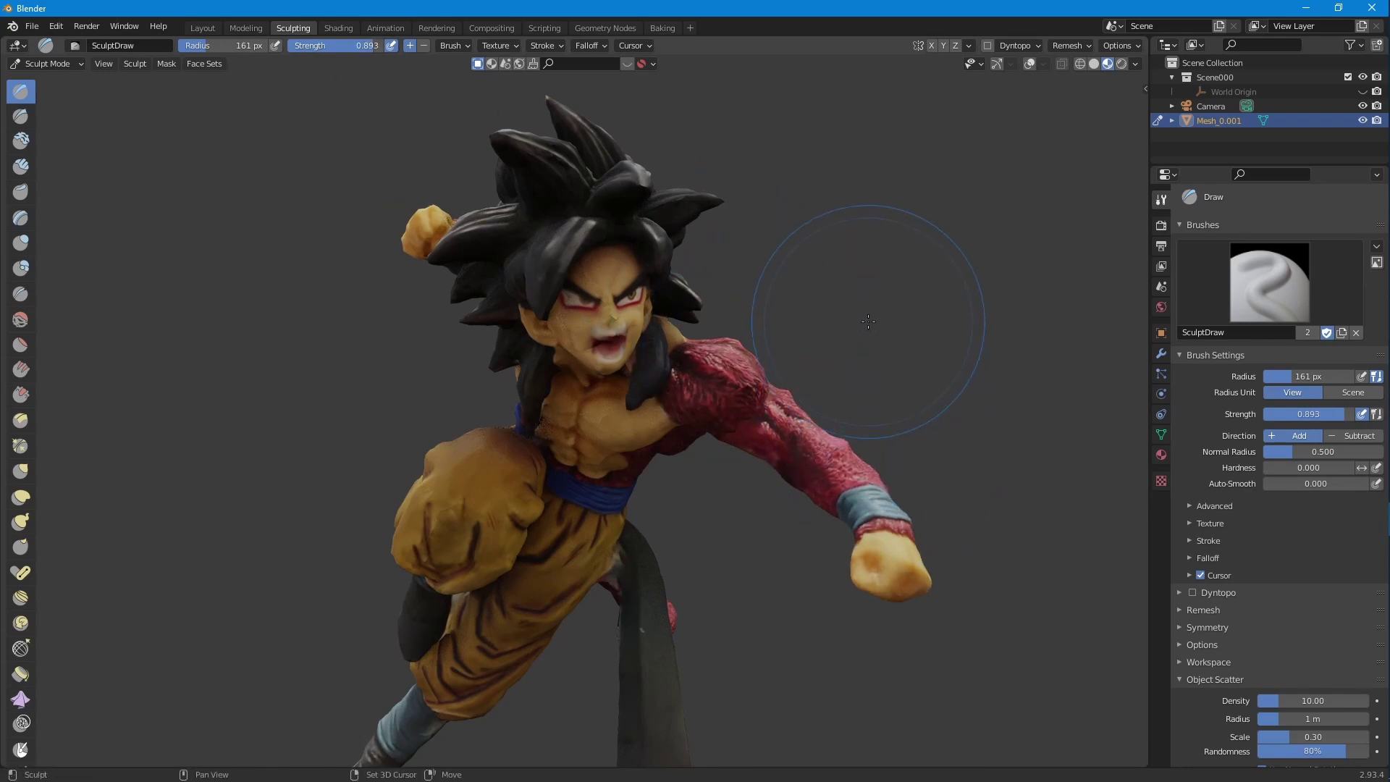
pyautogui.scroll(4, 854, 264)
pyautogui.press('f')
pyautogui.click(555, 309)
pyautogui.moveTo(745, 349); pyautogui.dragTo(663, 323)
# - Switch to Smooth, then Grab, and pull the left hair spike outward and down
pyautogui.hotkey('shift', 't')
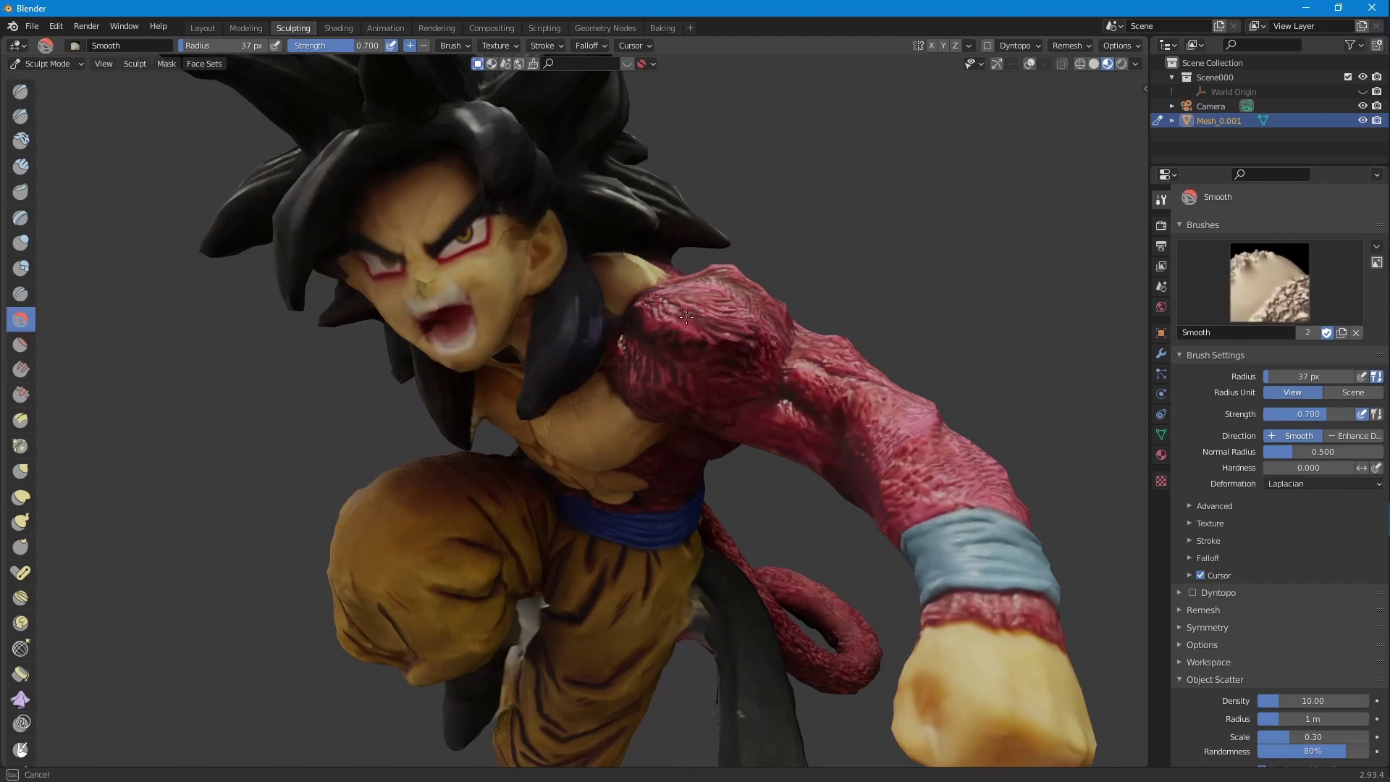
pyautogui.press('z')
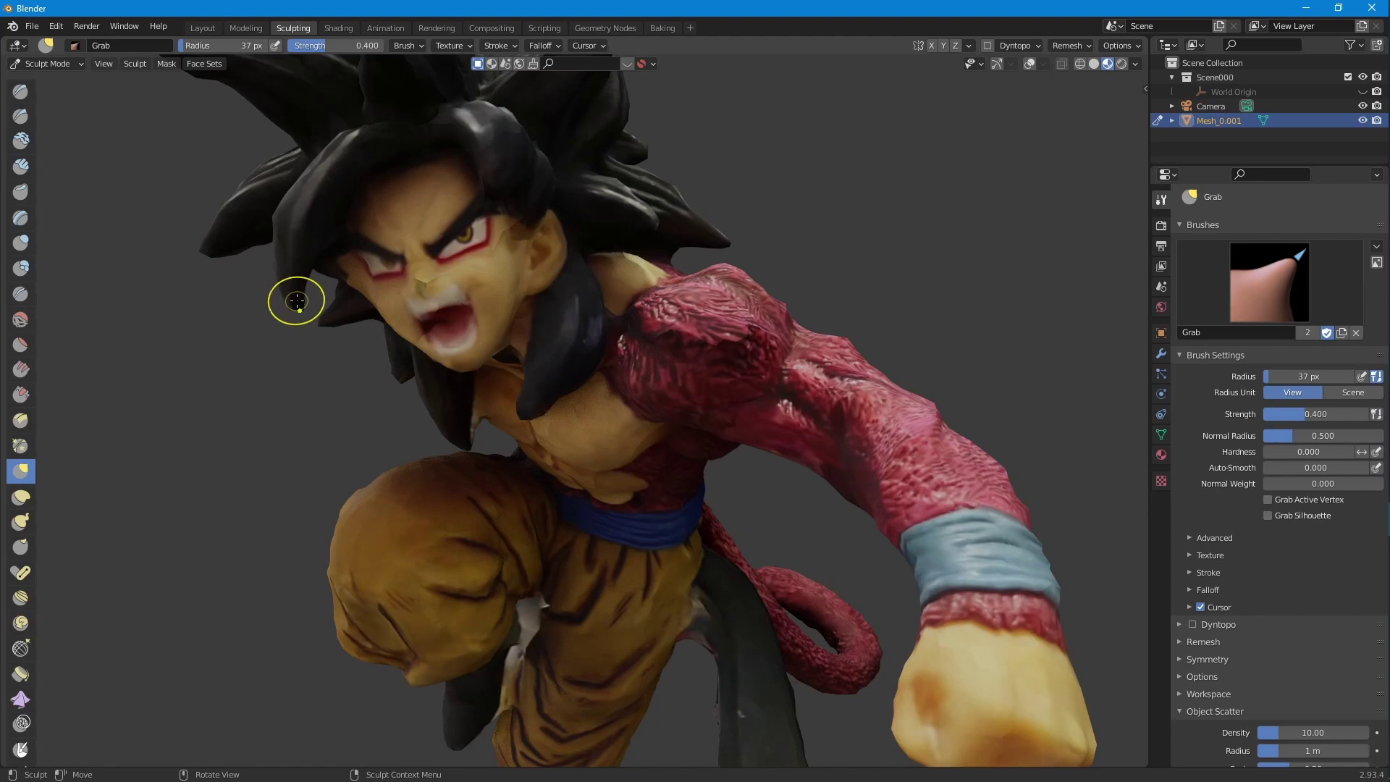
pyautogui.moveTo(192, 252); pyautogui.dragTo(171, 263)
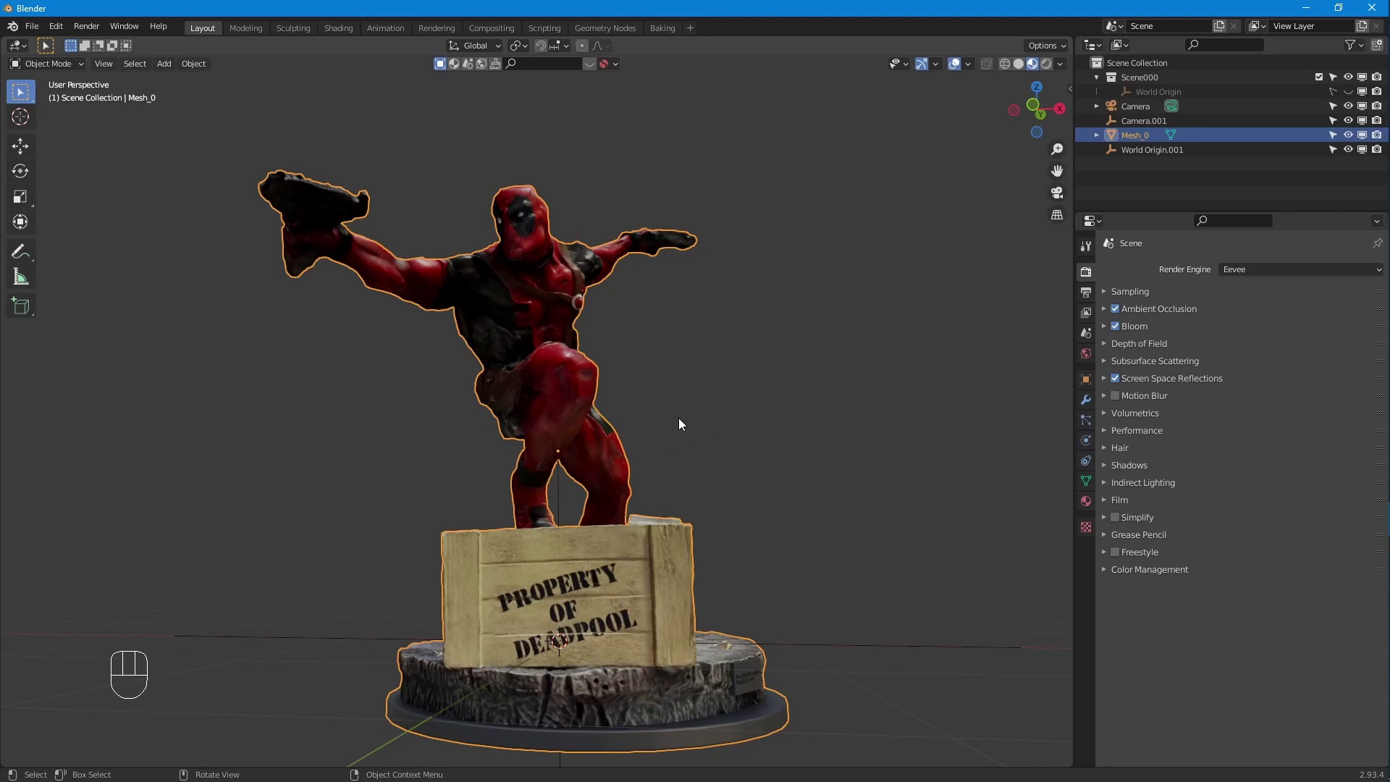
pyautogui.moveTo(679, 419); pyautogui.dragTo(646, 398, button='middle')
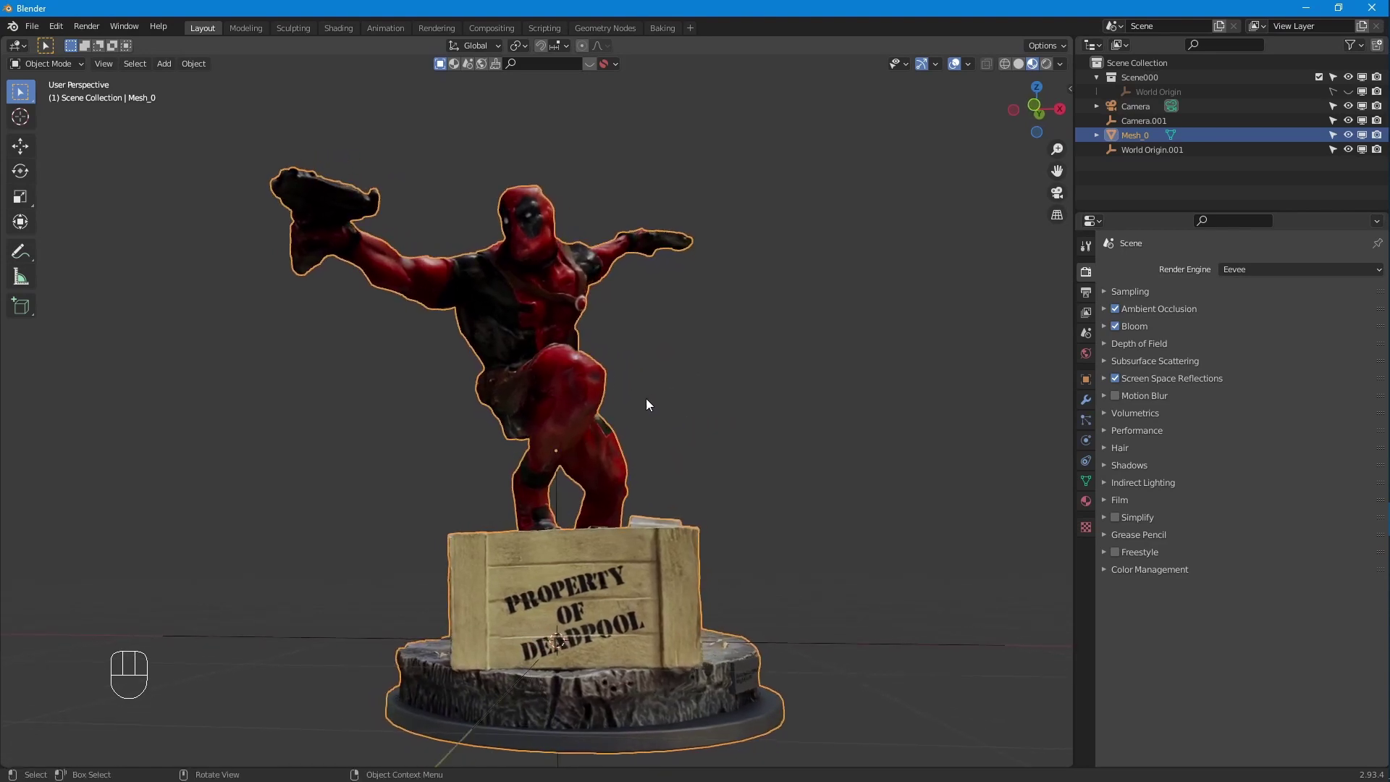
# - Switch to Texture Paint mode, choose the Clone tool, and zoom to the head
pyautogui.click(71, 65)
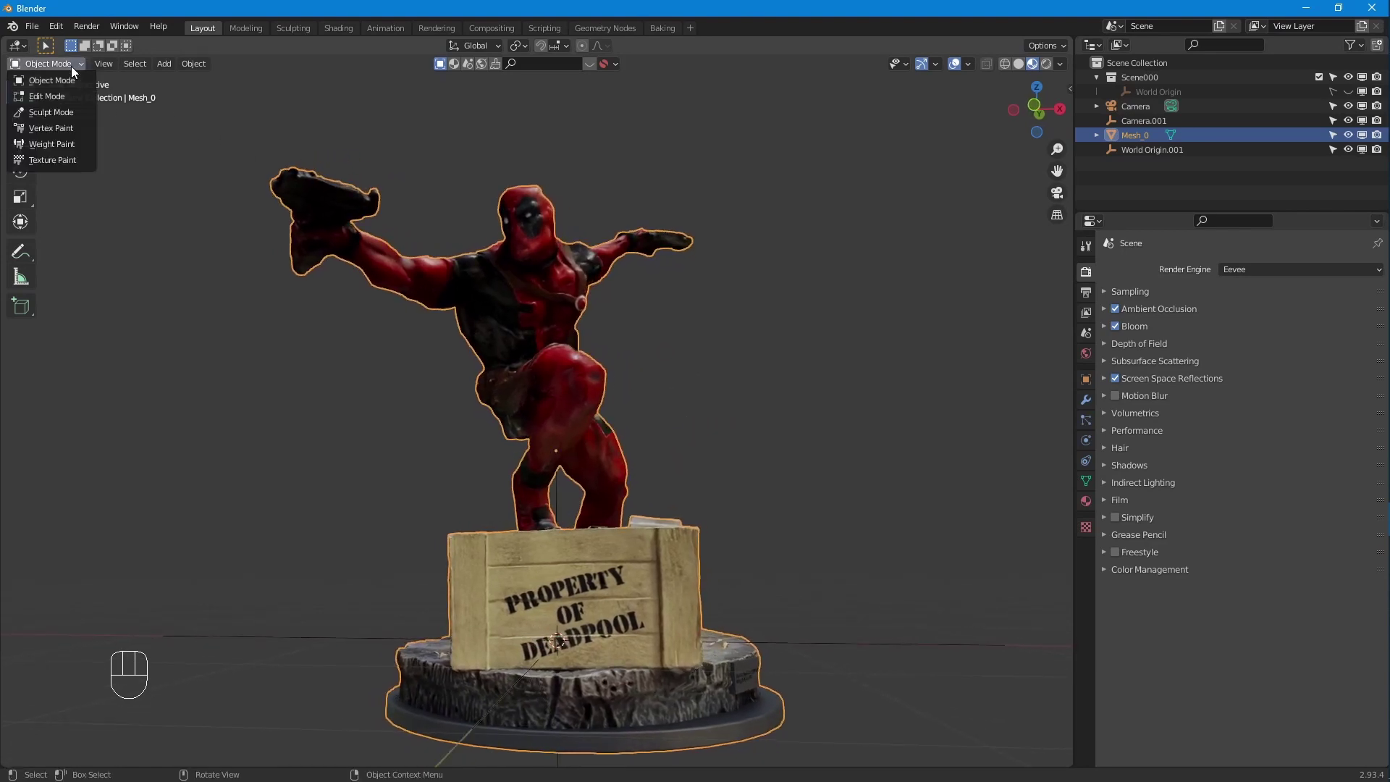
pyautogui.click(62, 159)
pyautogui.click(20, 168)
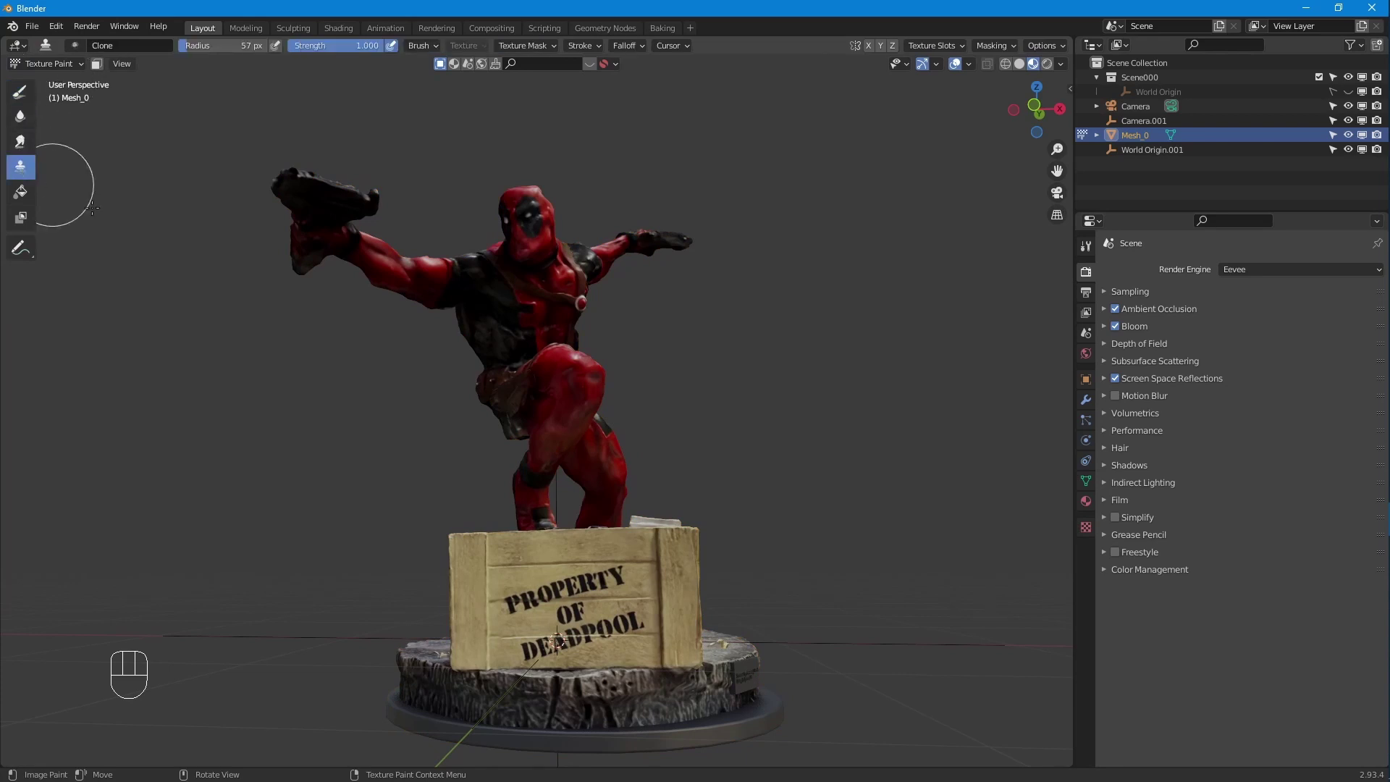
pyautogui.scroll(5, 545, 279)
pyautogui.keyDown('shift'); pyautogui.moveTo(546, 279); pyautogui.dragTo(649, 403, button='middle'); pyautogui.keyUp('shift')
pyautogui.scroll(3, 613, 417)
# - Set clone sources on the hood and paint hood red over the eye patch's right side
pyautogui.keyDown('shift'); pyautogui.rightClick(474, 228); pyautogui.keyUp('shift')
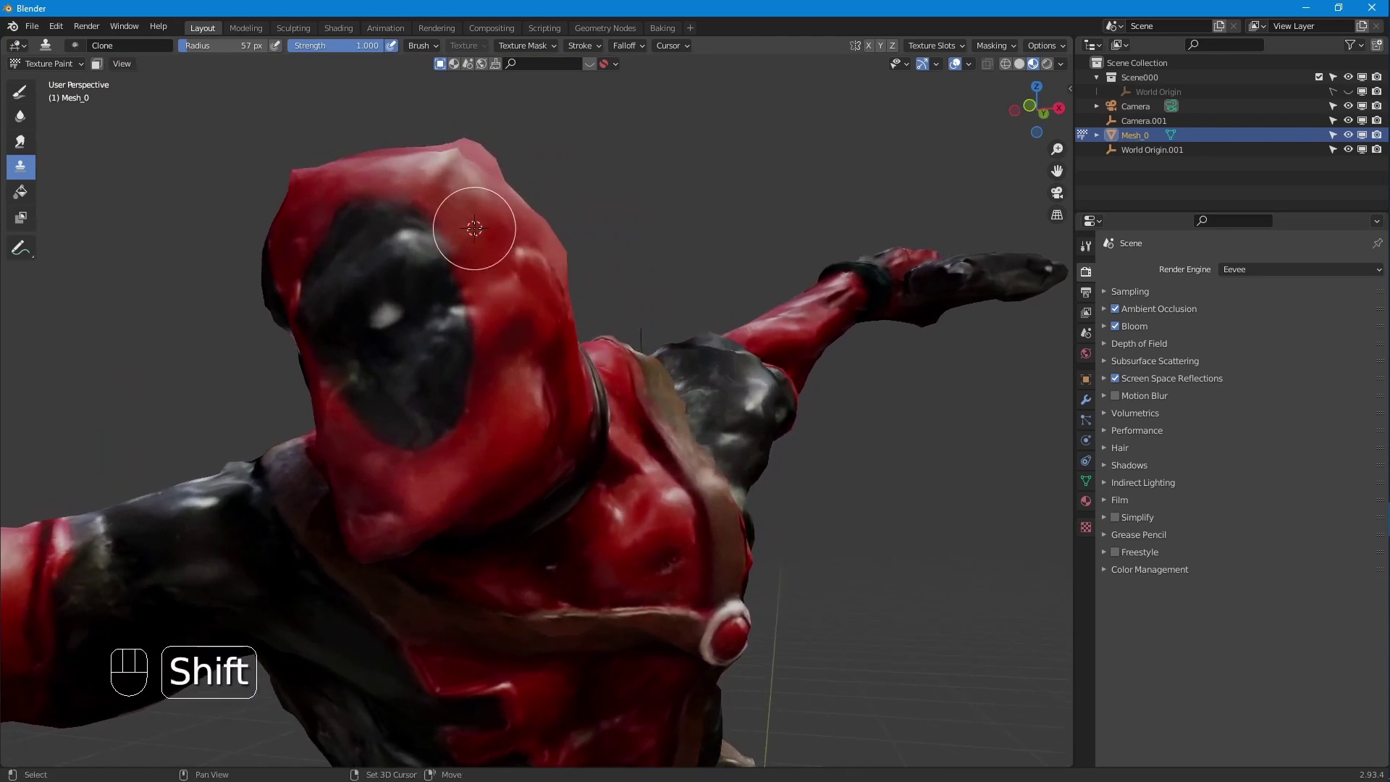
pyautogui.moveTo(473, 323)
pyautogui.mouseDown()
pyautogui.moveTo(441, 424)
pyautogui.moveTo(497, 363)
pyautogui.moveTo(414, 426)
pyautogui.moveTo(470, 436)
pyautogui.moveTo(476, 451)
pyautogui.moveTo(438, 436)
pyautogui.moveTo(435, 418)
pyautogui.moveTo(402, 439)
pyautogui.moveTo(364, 421)
pyautogui.moveTo(468, 421)
pyautogui.moveTo(511, 374)
pyautogui.moveTo(403, 421)
pyautogui.moveTo(339, 412)
pyautogui.moveTo(403, 427)
pyautogui.moveTo(338, 406)
pyautogui.mouseUp()
pyautogui.keyDown('shift'); pyautogui.rightClick(496, 363); pyautogui.keyUp('shift')
pyautogui.keyDown('shift'); pyautogui.rightClick(474, 450); pyautogui.keyUp('shift')
pyautogui.keyDown('shift'); pyautogui.rightClick(510, 370); pyautogui.keyUp('shift')
pyautogui.keyDown('shift'); pyautogui.rightClick(407, 426); pyautogui.keyUp('shift')
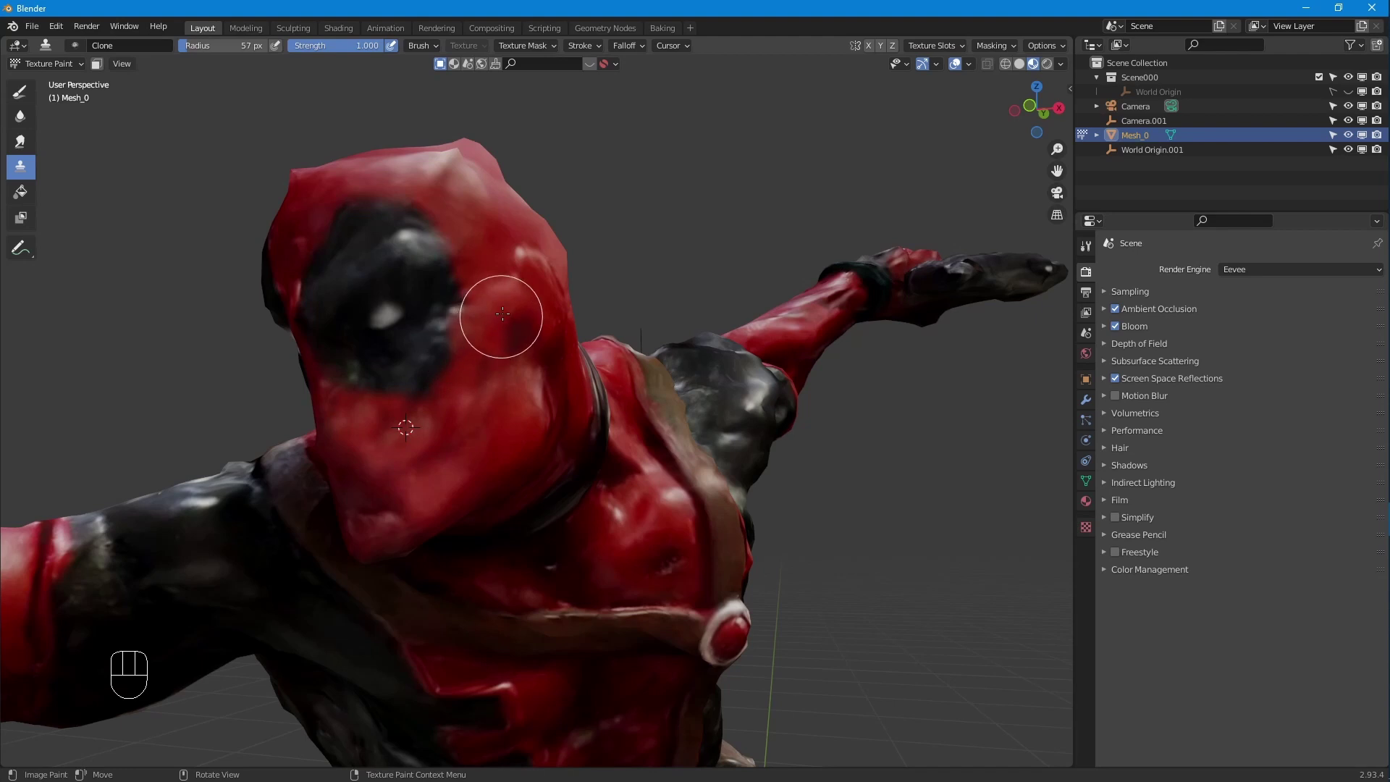
# - Enlarge the brush to 190 px, undo the stroke over the eye, then shrink to ~74 px
pyautogui.press('f')
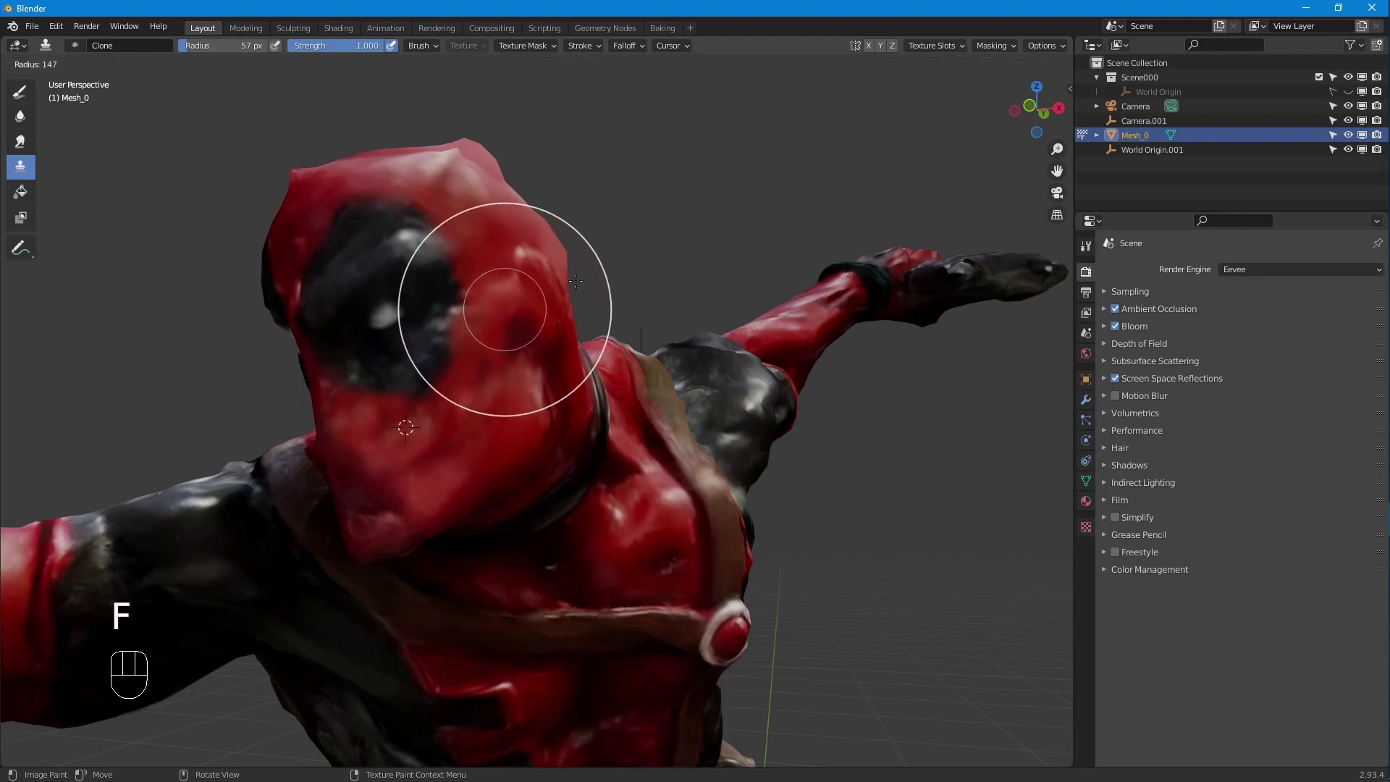
pyautogui.click(497, 292)
pyautogui.moveTo(497, 293)
pyautogui.mouseDown()
pyautogui.moveTo(490, 255)
pyautogui.moveTo(419, 275)
pyautogui.moveTo(379, 309)
pyautogui.moveTo(365, 347)
pyautogui.moveTo(510, 268)
pyautogui.mouseUp()
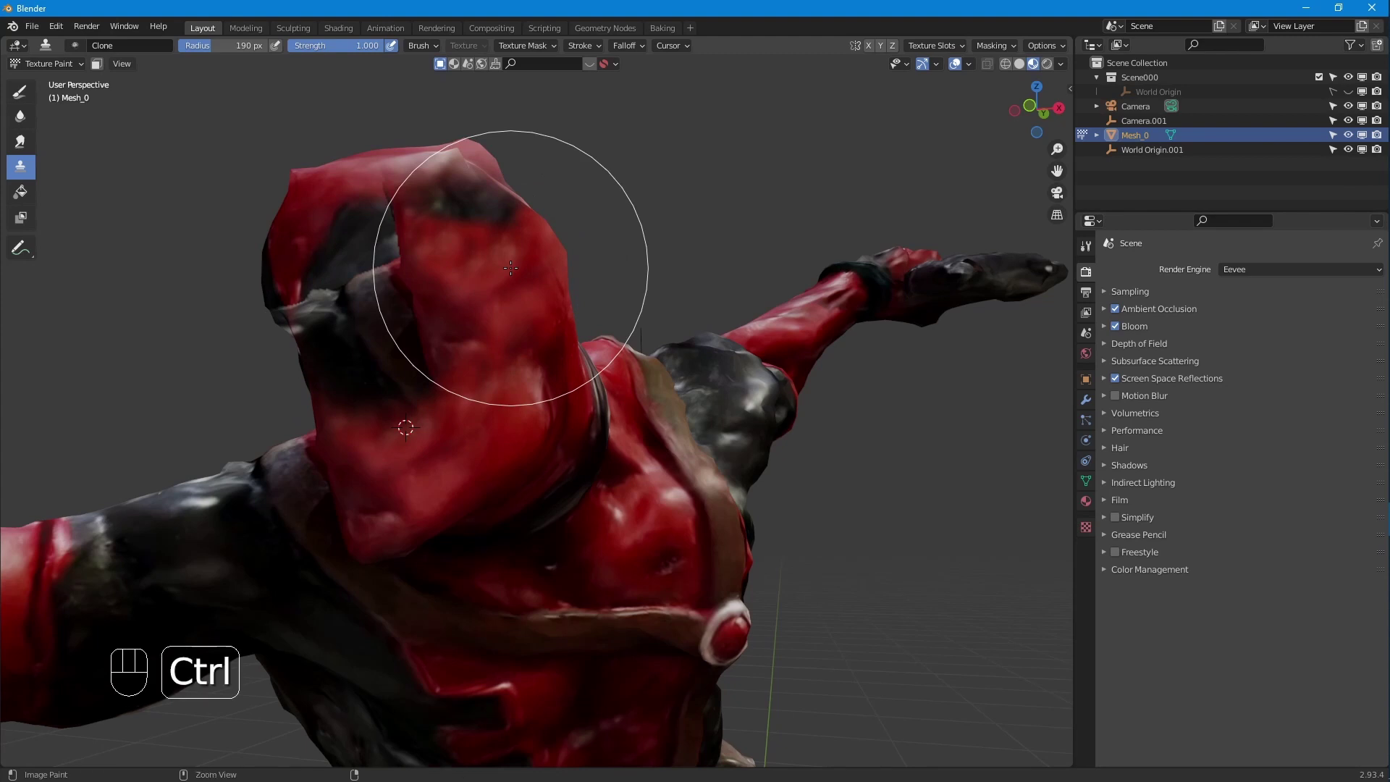
pyautogui.hotkey('ctrl', 'z')
pyautogui.press('f')
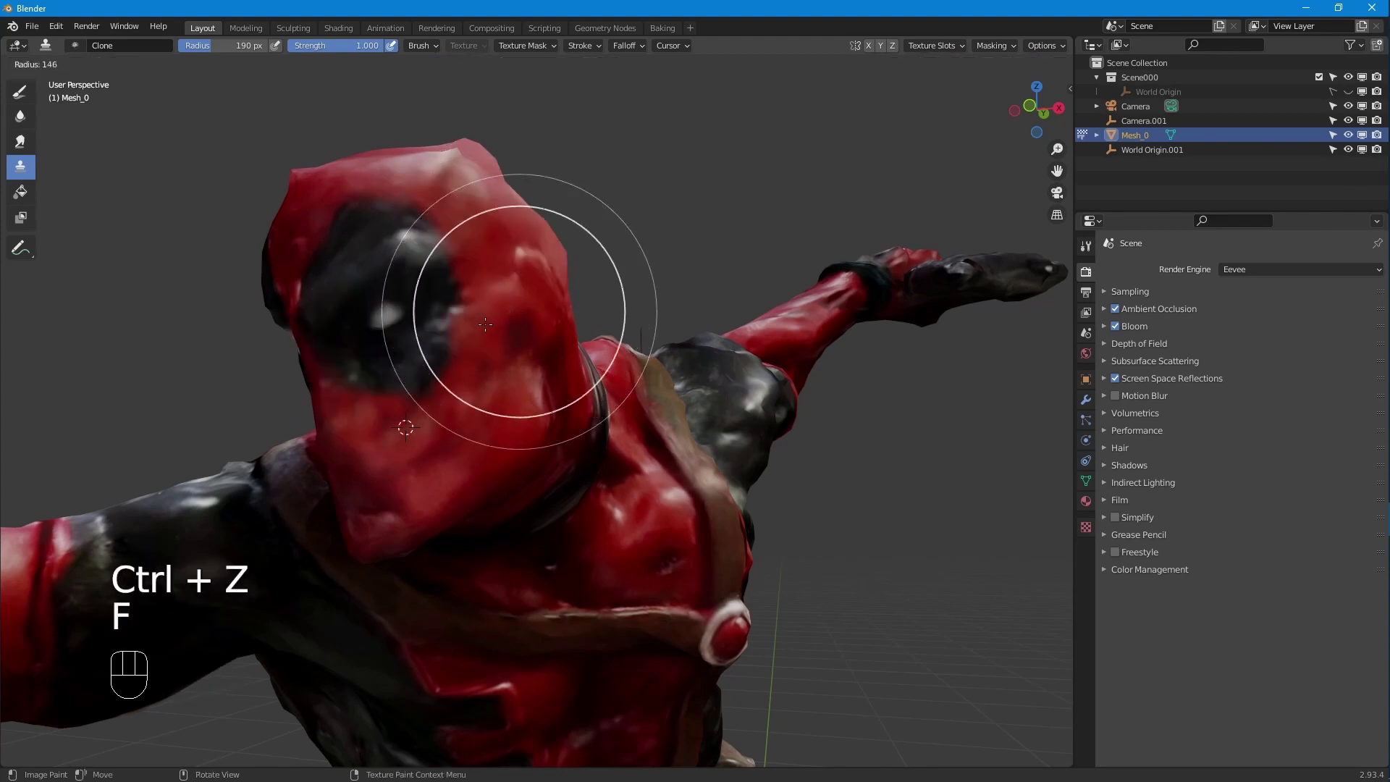